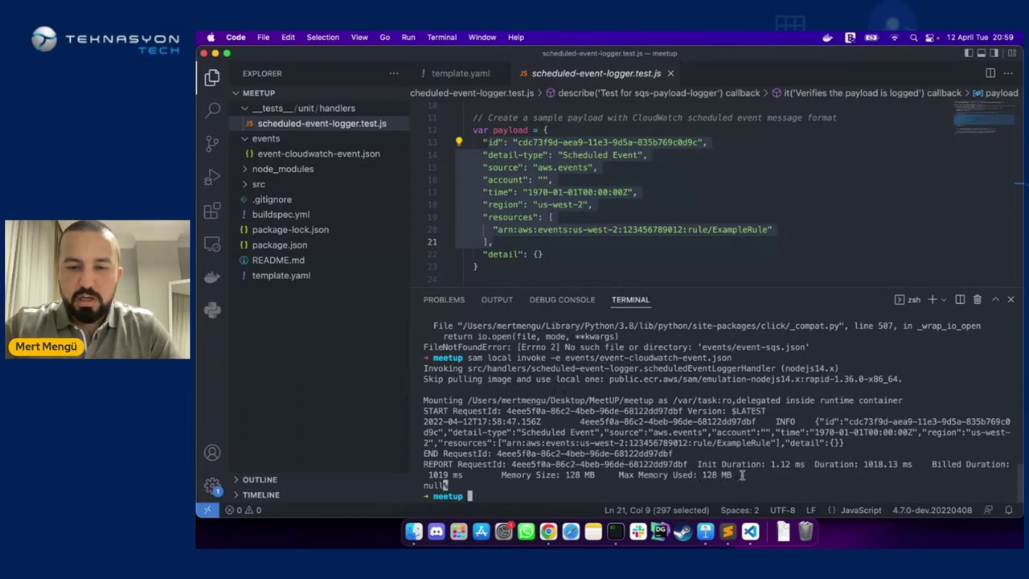
Build the meetup application in the terminal with sam build
drag(742, 474, 732, 361)
click(604, 493)
text(sam build)
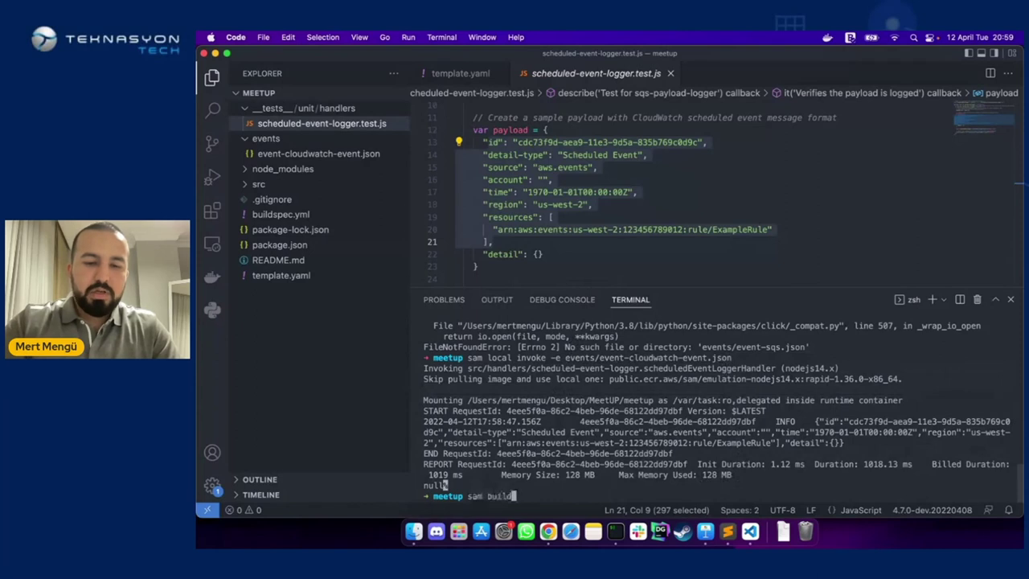
key(Return)
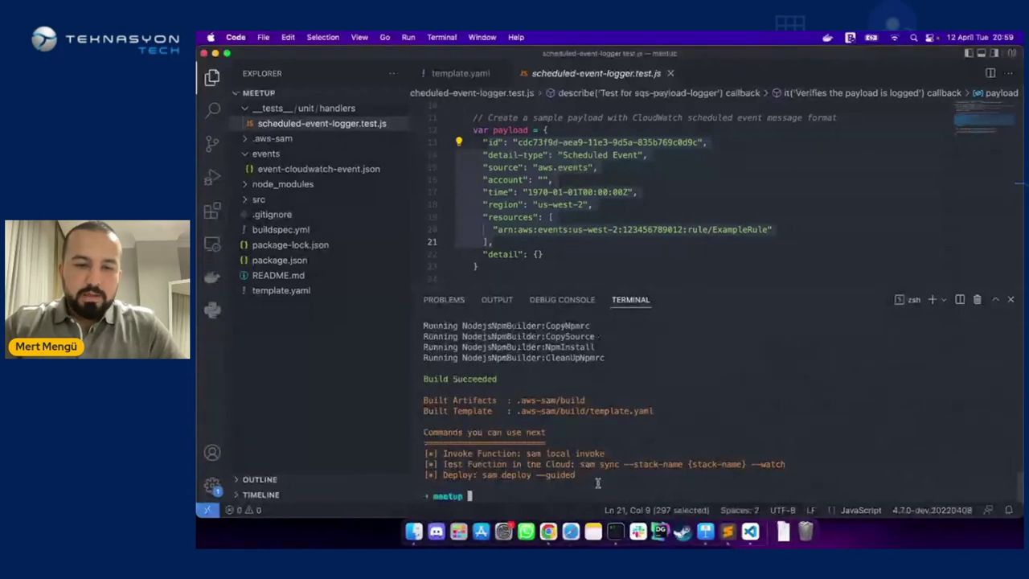
Start a guided deployment by running the suggested command sam deploy --guided in the terminal
drag(576, 474, 486, 472)
key(super+c)
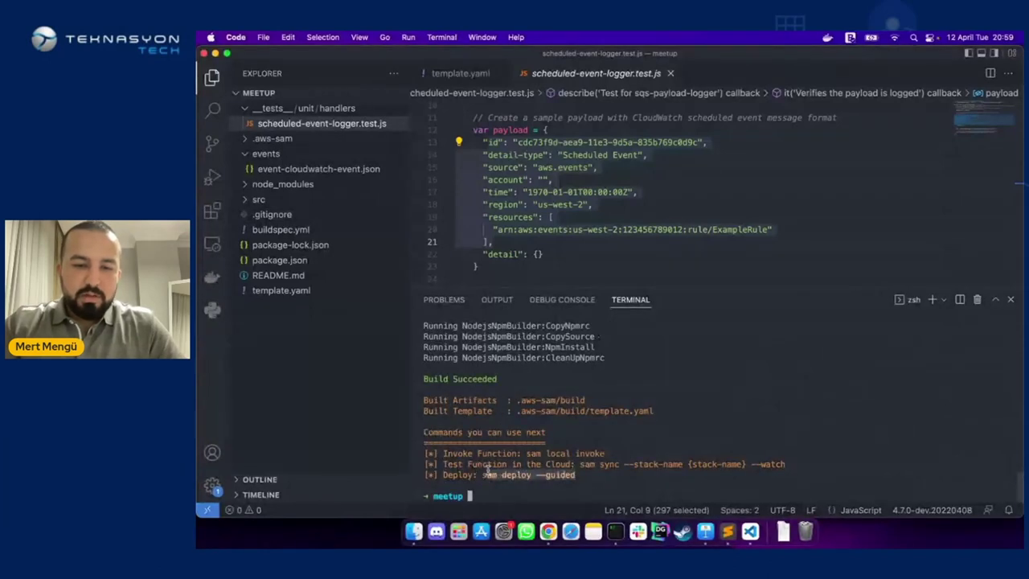
click(544, 487)
key(super+v)
key(Return)
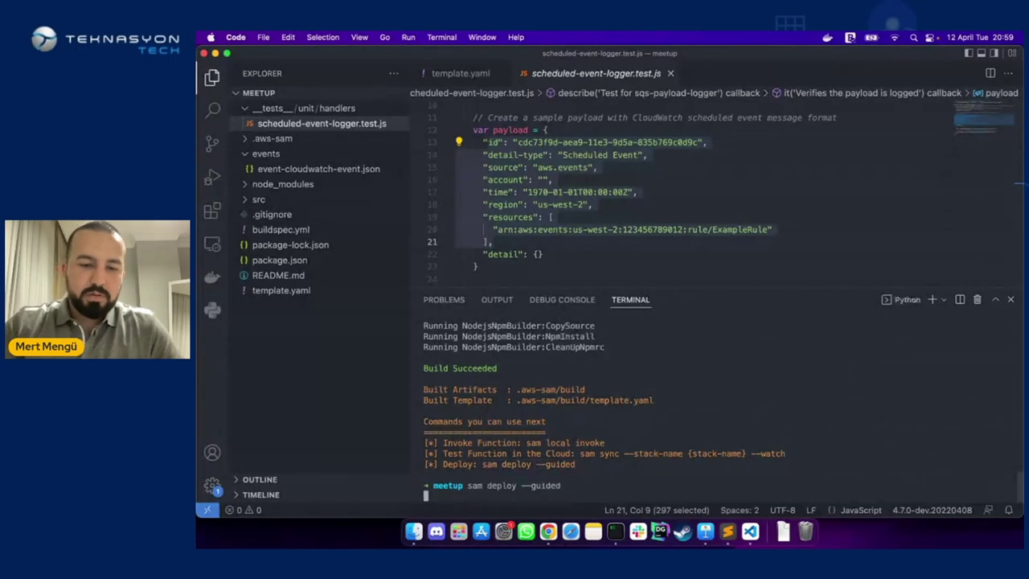
Name the stack meetup and accept the defaults for the AWS region, change confirmation, IAM role creation and remaining deployment options
text(meetu)
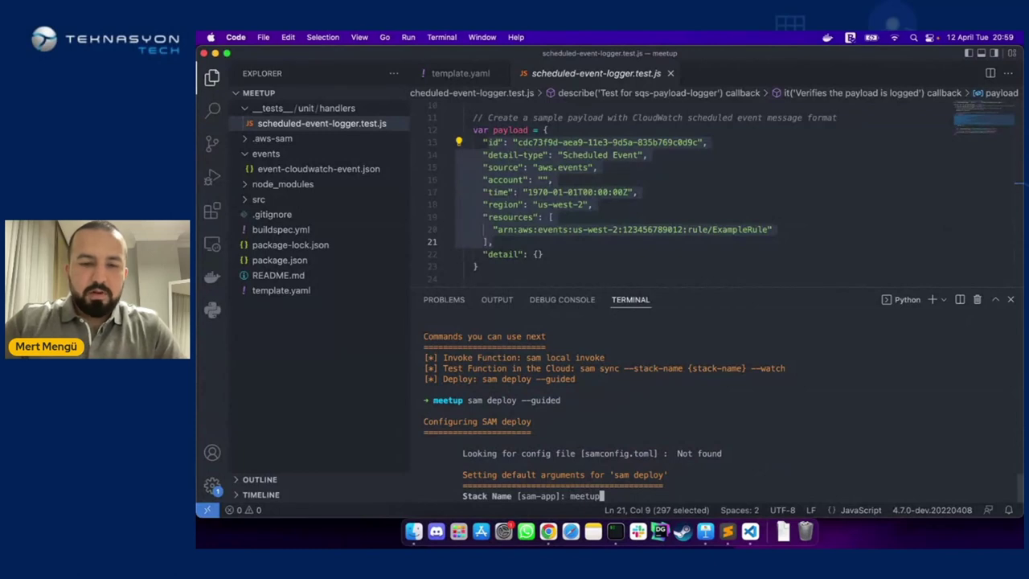
text(p)
key(Return)
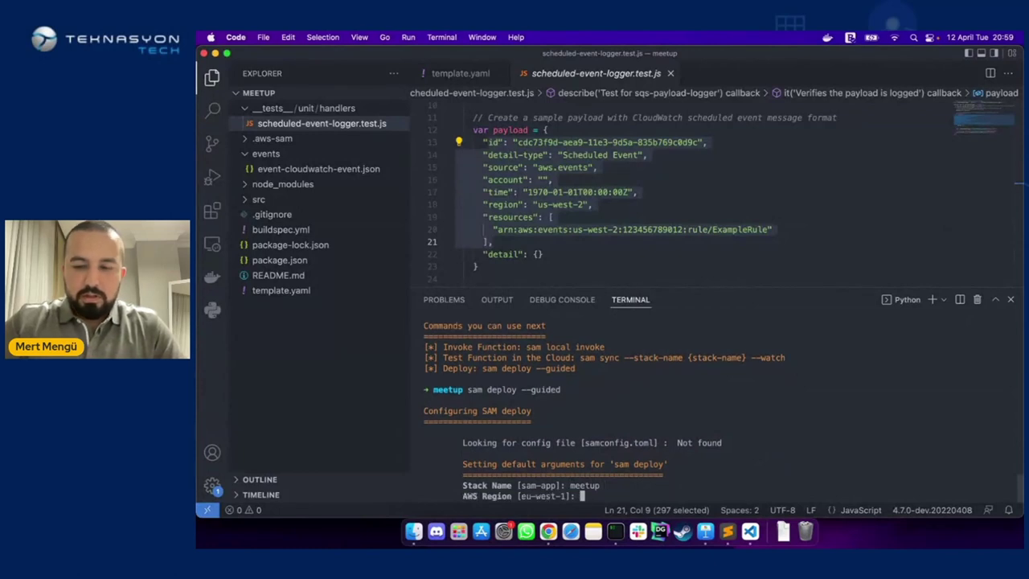
key(Return)
key(Return)
key(Return)
key(Return)
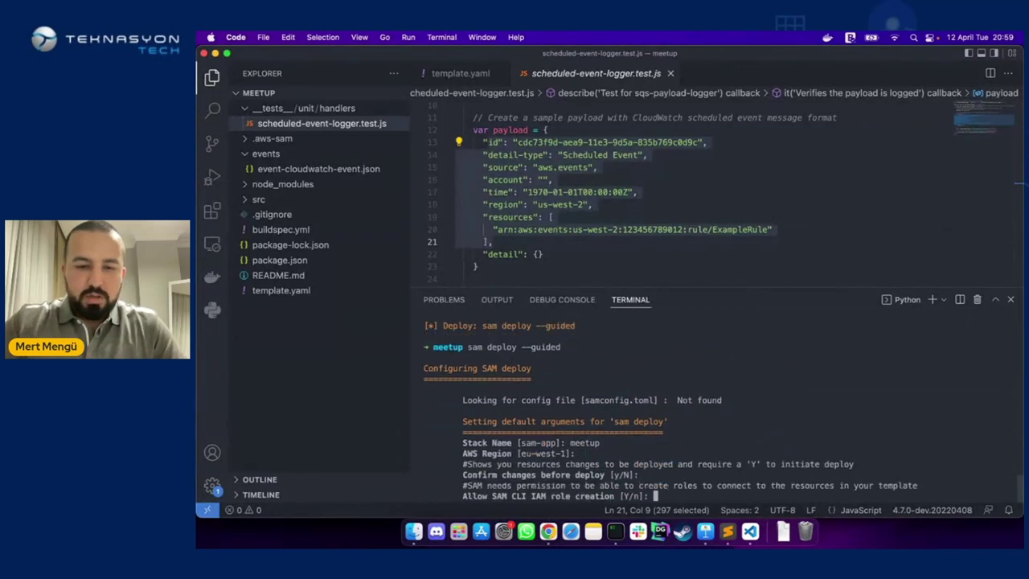
key(Return)
key(Return)
key(Return)
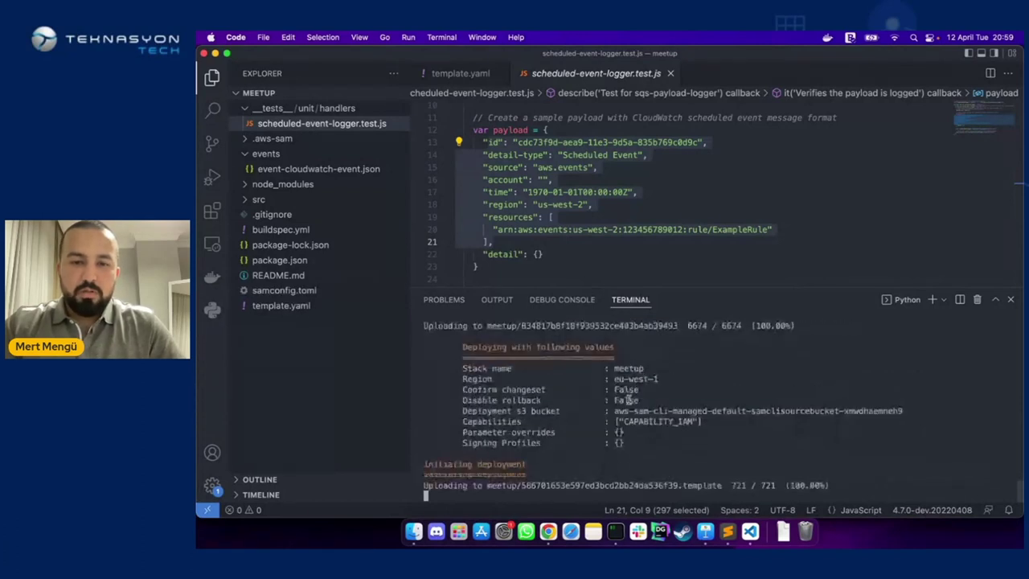
Give the editor slightly more height than the terminal and review the changeset and stack events in the deployment output
click(637, 258)
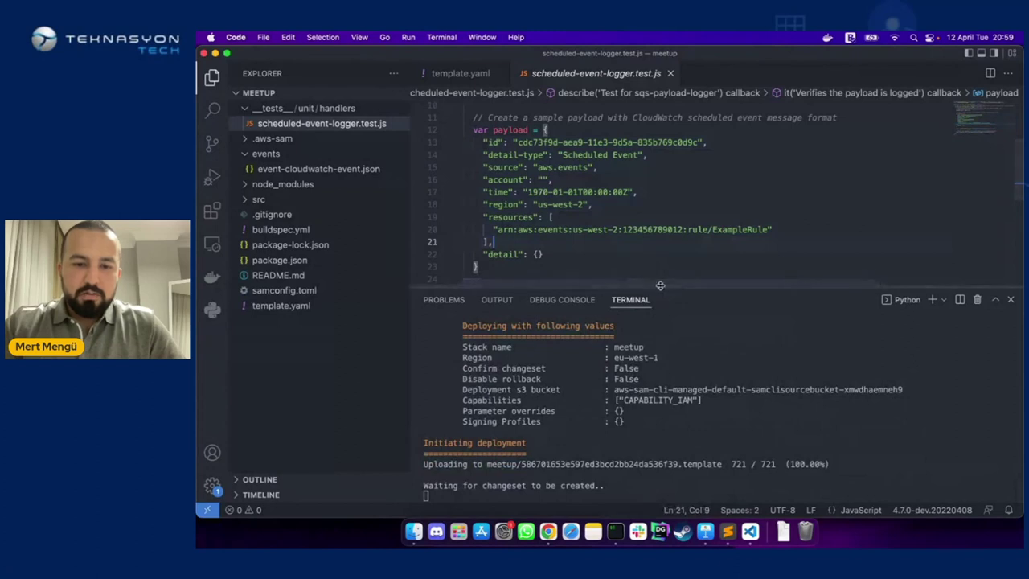
drag(660, 292, 660, 303)
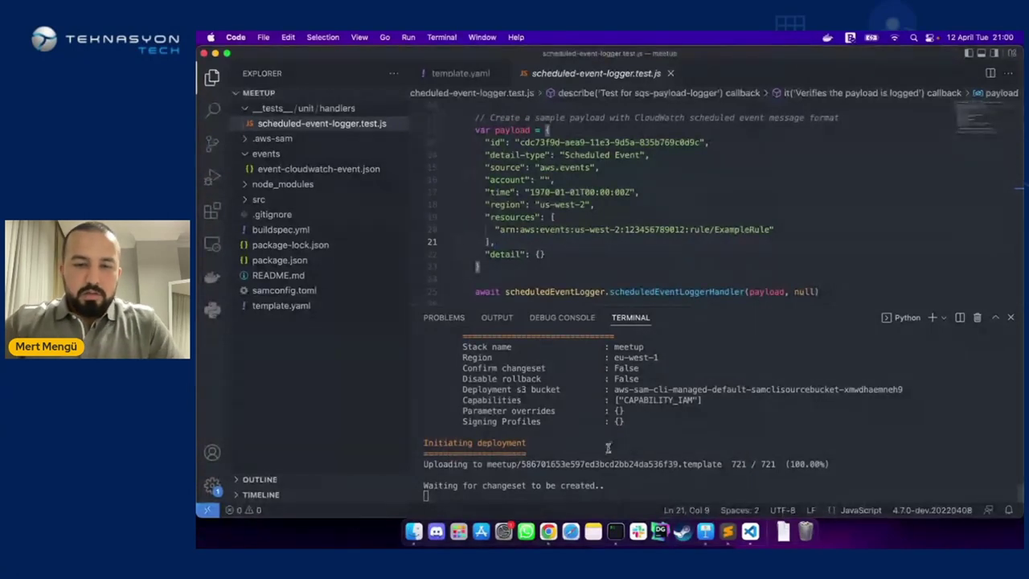
scroll(607, 443, up, 1)
scroll(607, 443, up, 1)
scroll(615, 426, down, 8)
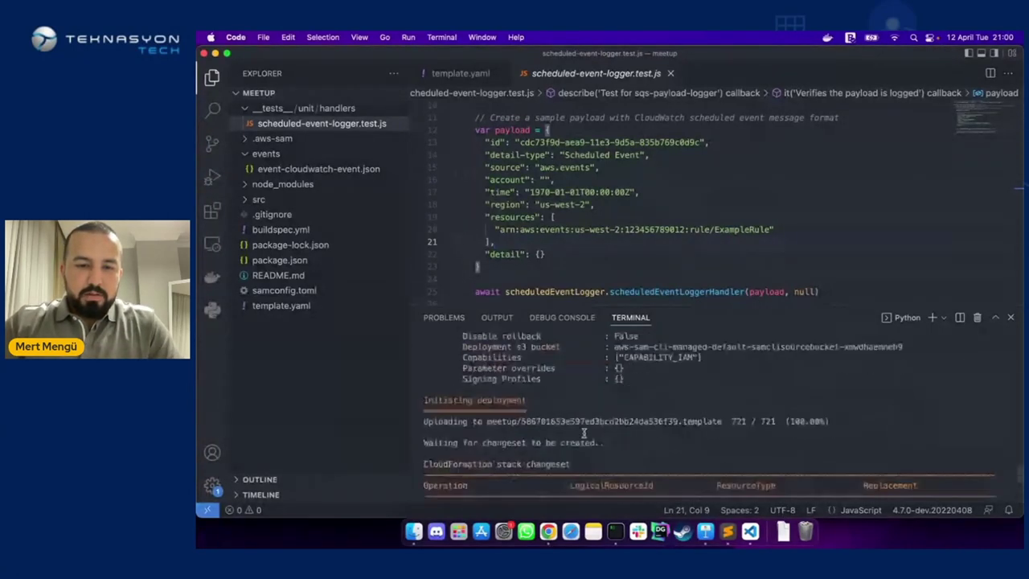
scroll(619, 410, up, 1)
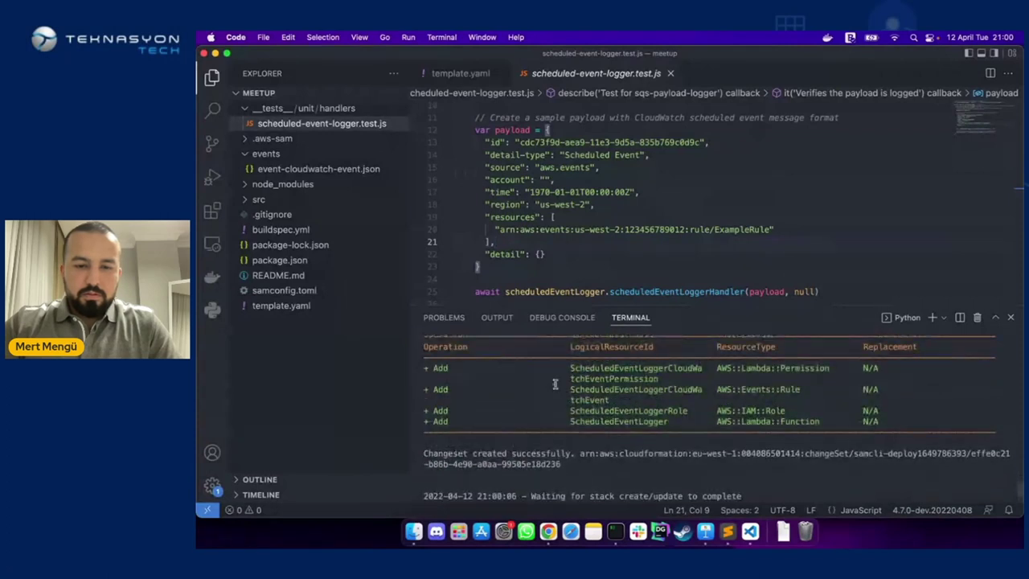
scroll(554, 385, down, 1)
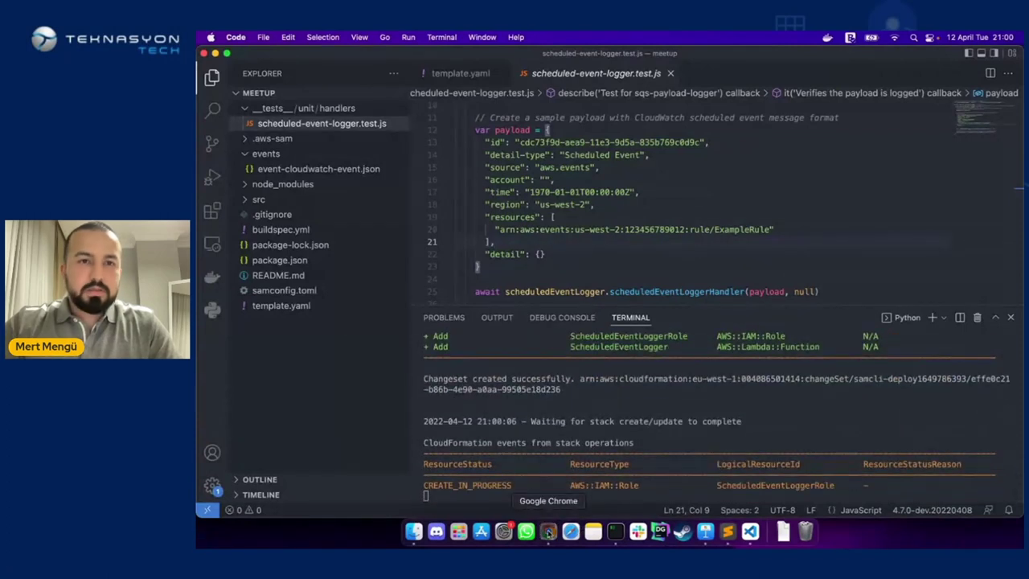
Switch to Chrome, refresh the CloudFormation stack list and open the meetup stack
click(548, 531)
click(318, 59)
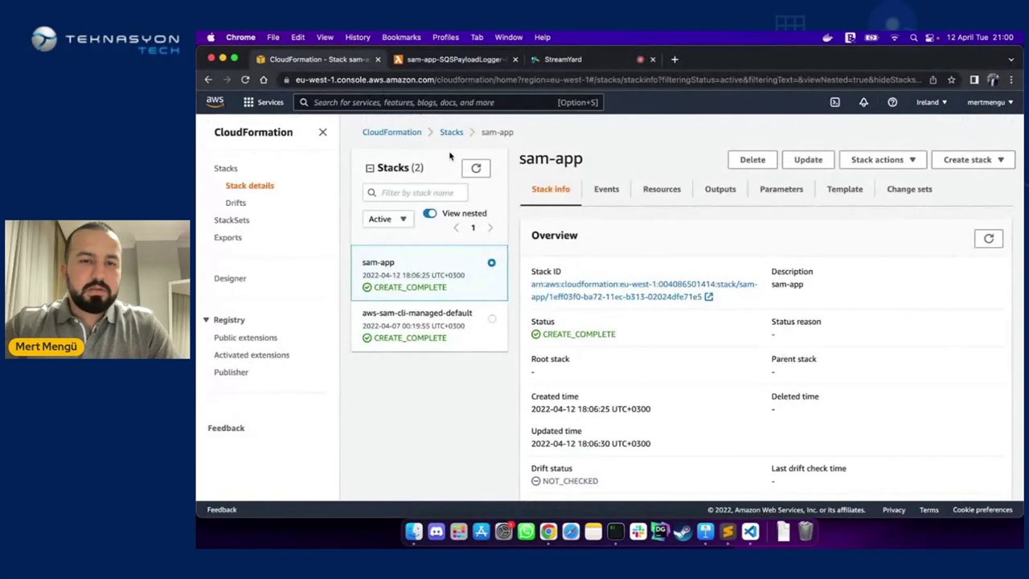
click(475, 168)
click(456, 281)
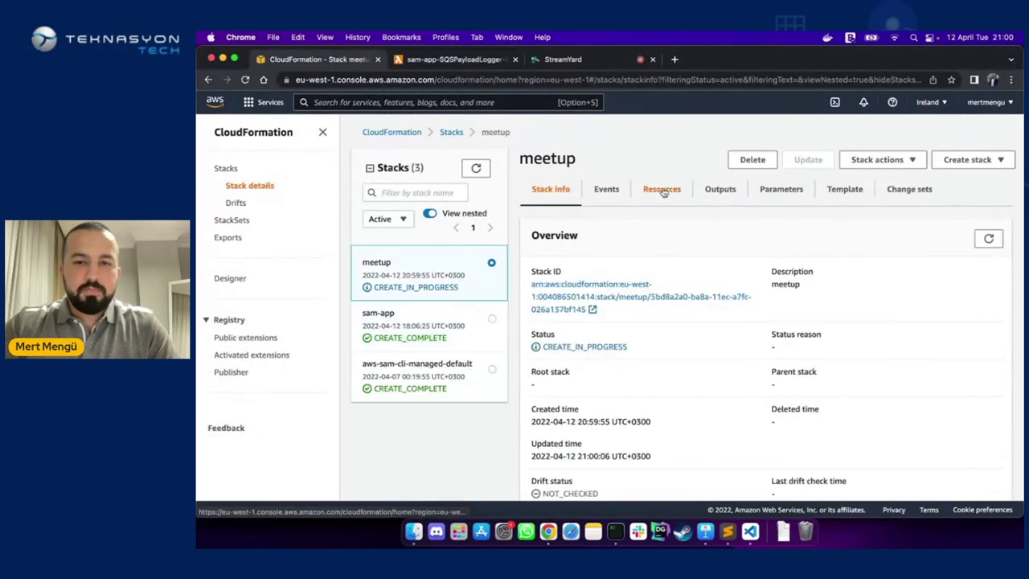
Inspect the meetup stack's resources and its deletion confirmation, dismiss it without deleting, and reload the page
click(662, 190)
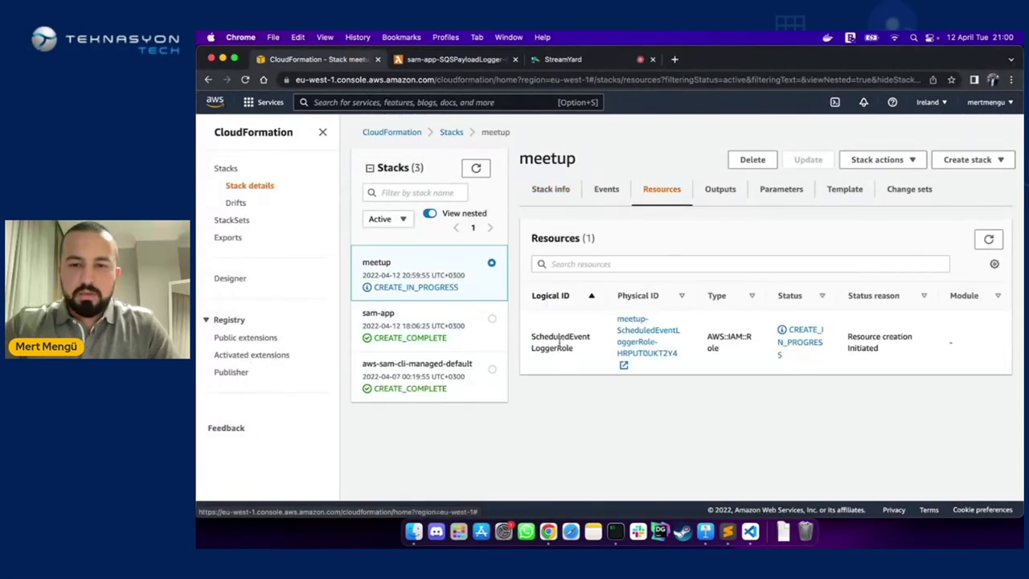
triple_click(720, 337)
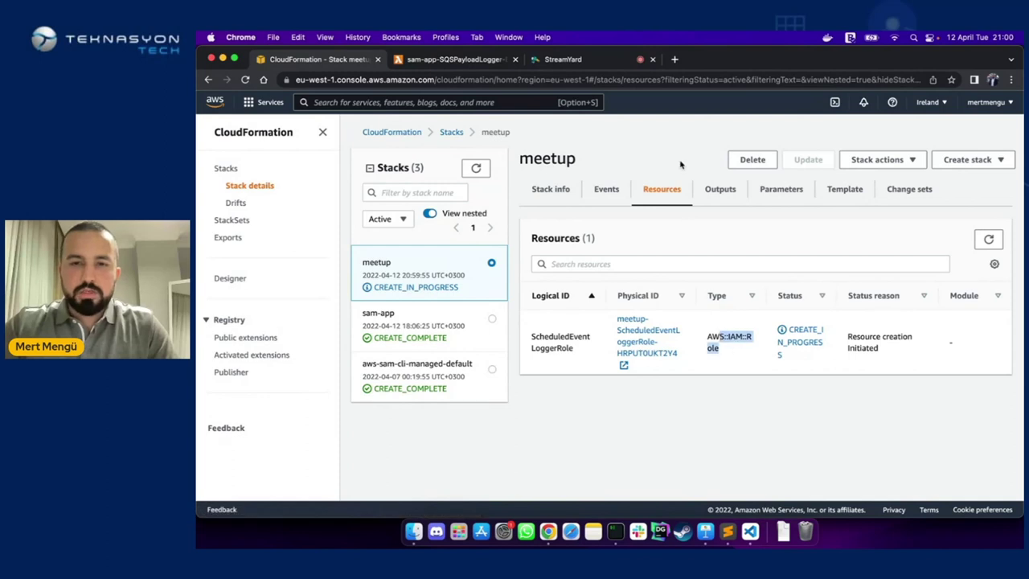
click(751, 160)
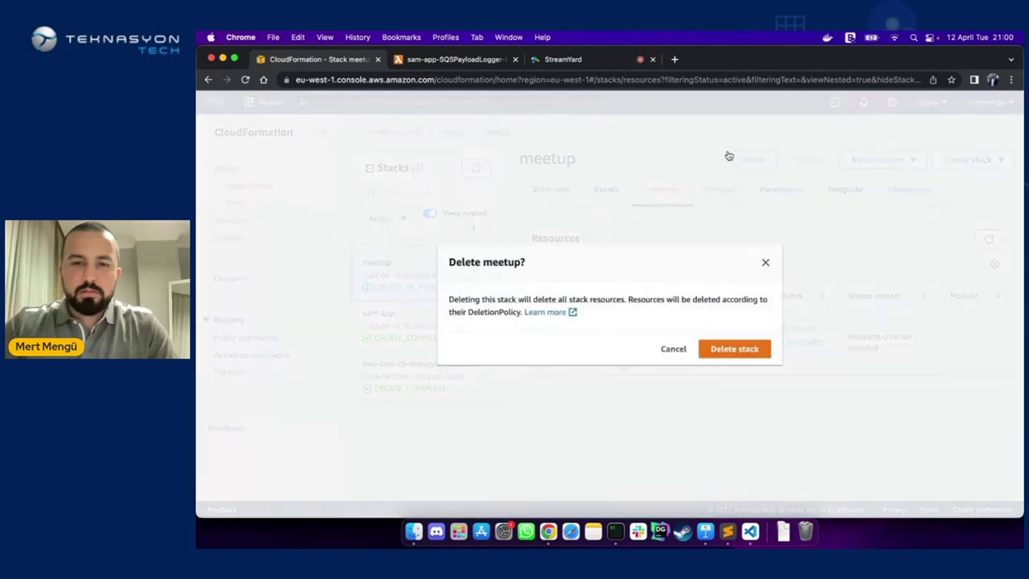
click(765, 265)
key(super+r)
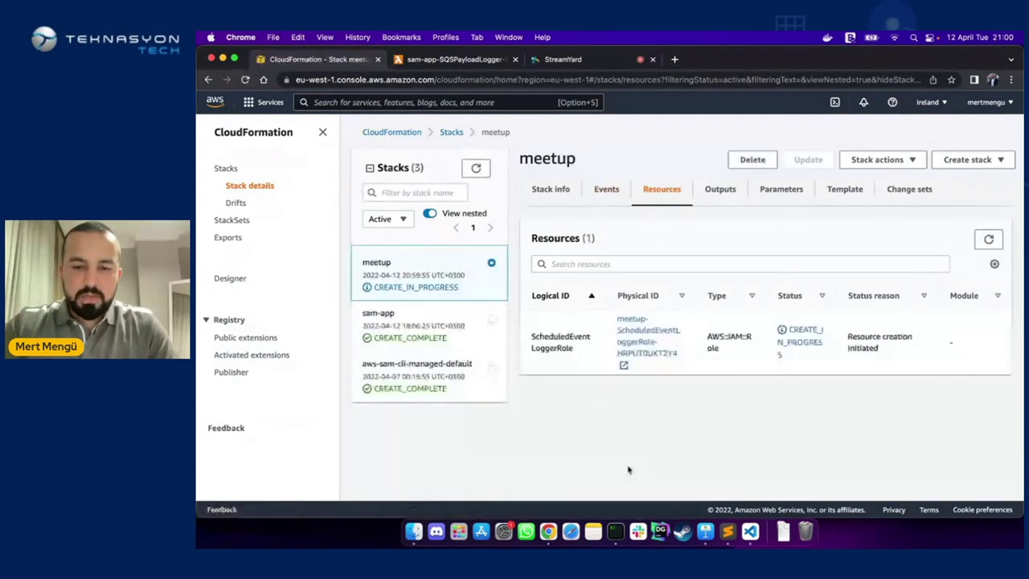
Switch to Sublime Text and copy the entire contents of sample_template
click(728, 531)
key(super+a)
key(super+c)
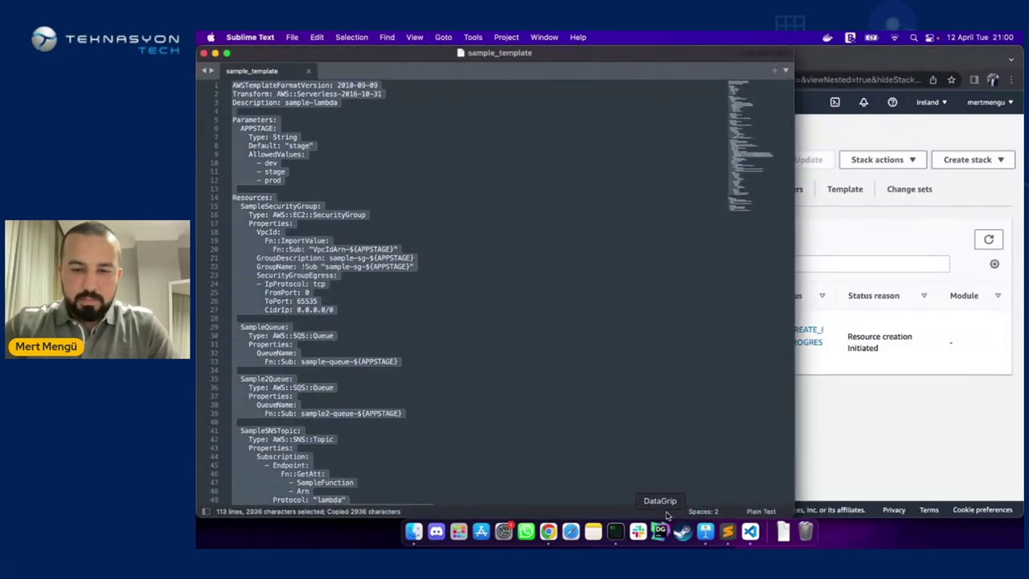
Switch to iTerm, go up one folder and into sam-app, and open that folder in an enlarged VS Code window
click(750, 531)
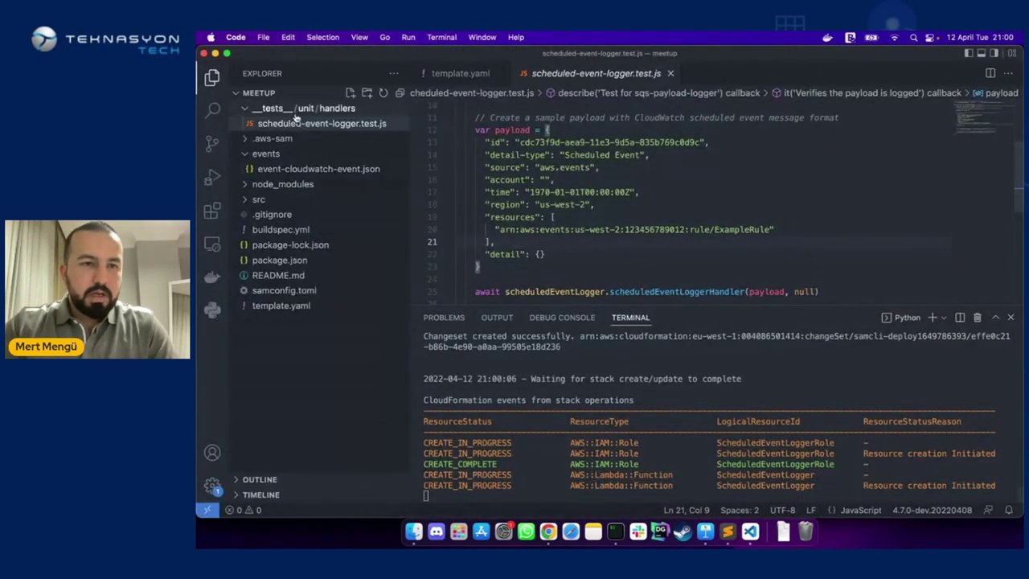
click(615, 531)
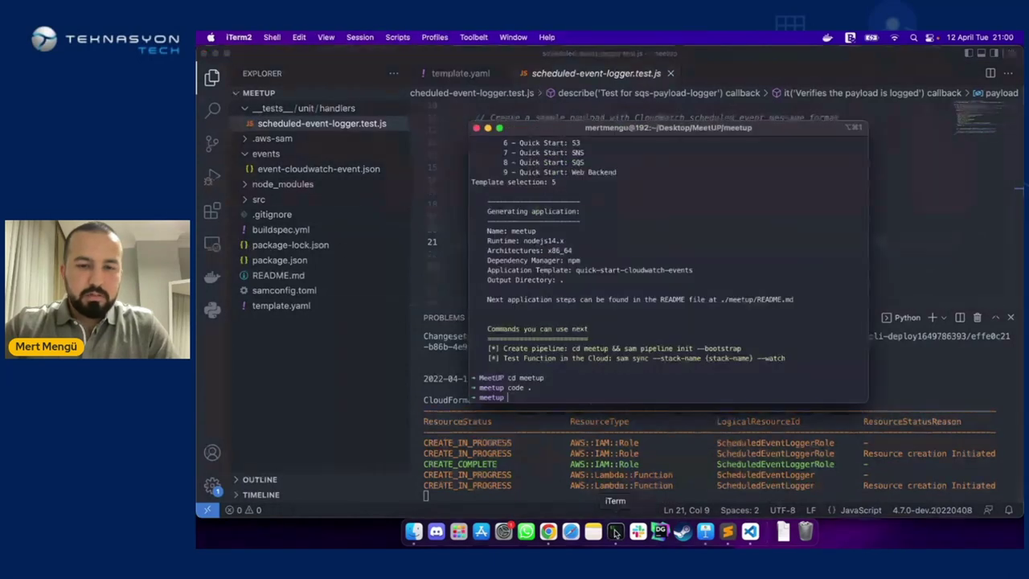
text(..)
key(Return)
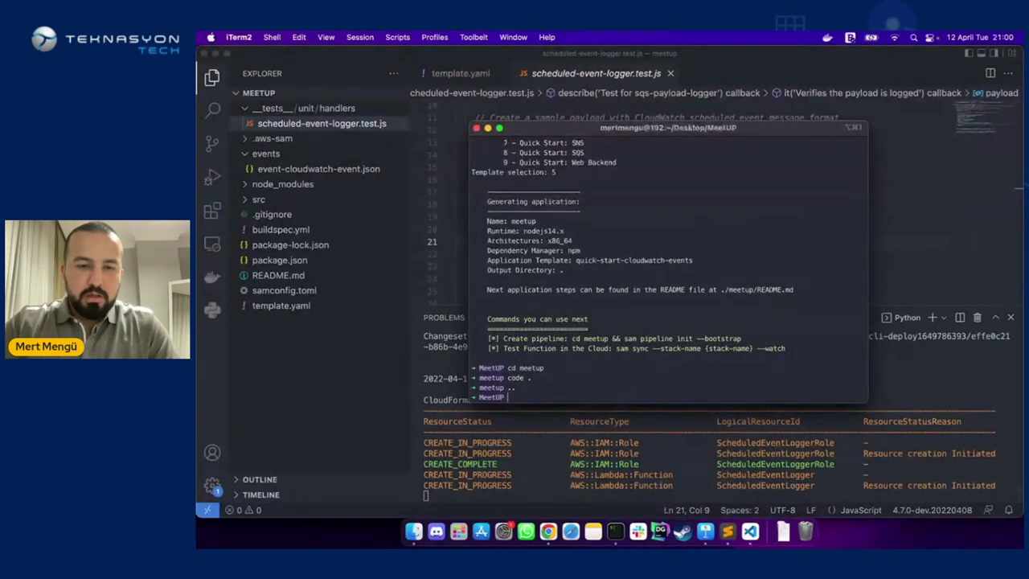
text(cd s)
key(Tab)
key(Return)
text(code )
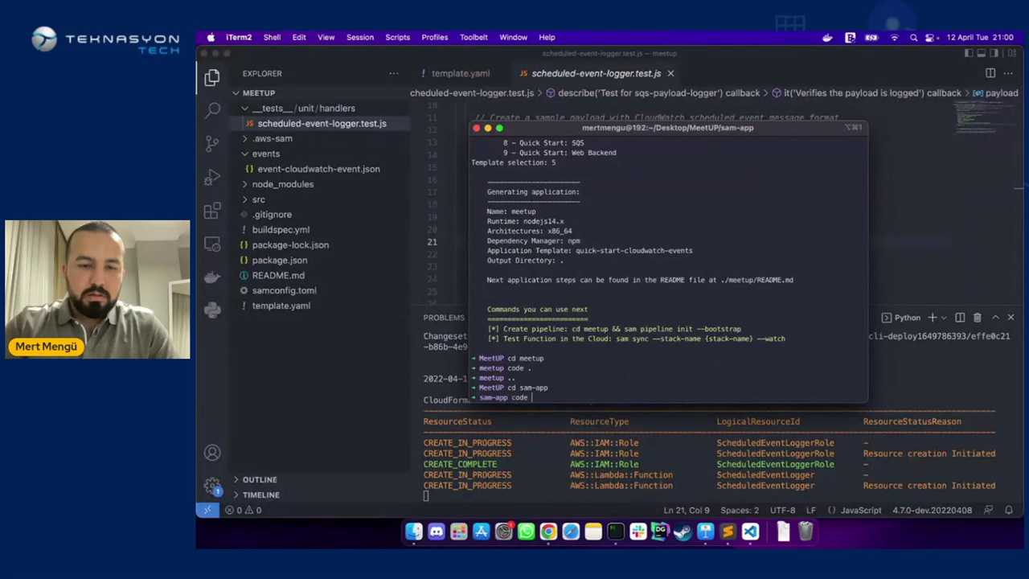
text(.)
key(Return)
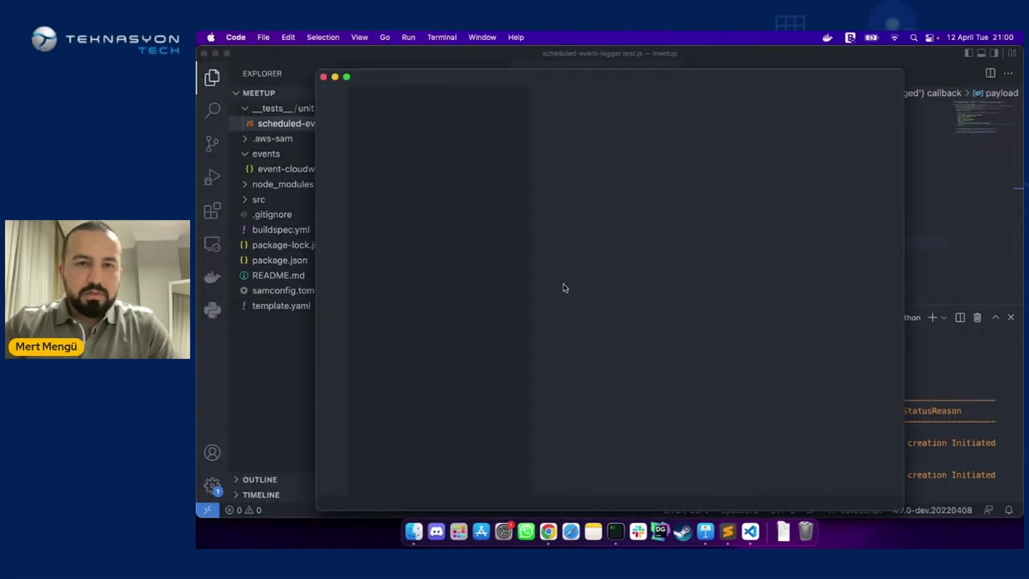
double_click(612, 76)
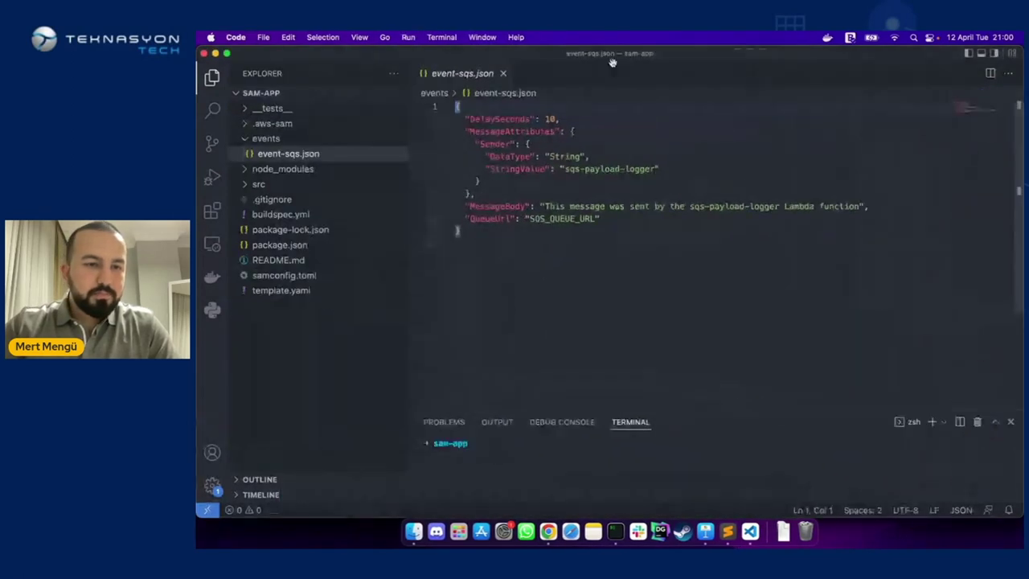
Replace the whole content of sam-app's template.yaml with the copied sample template
click(273, 291)
key(super+a)
key(super+v)
scroll(496, 265, up, 20)
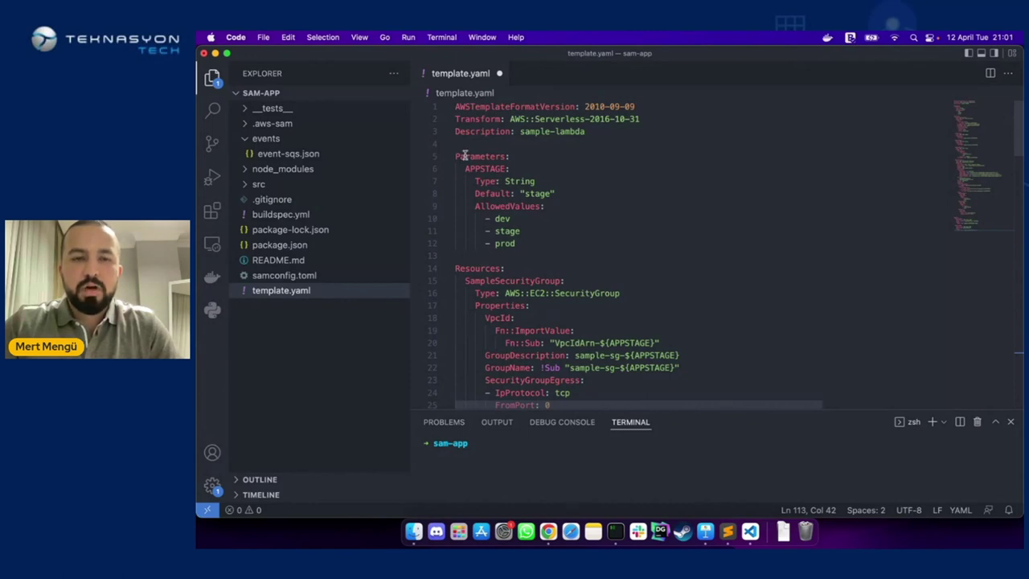
Examine the APPSTAGE parameter's type, default and allowed values in template.yaml
drag(463, 155, 524, 182)
click(556, 193)
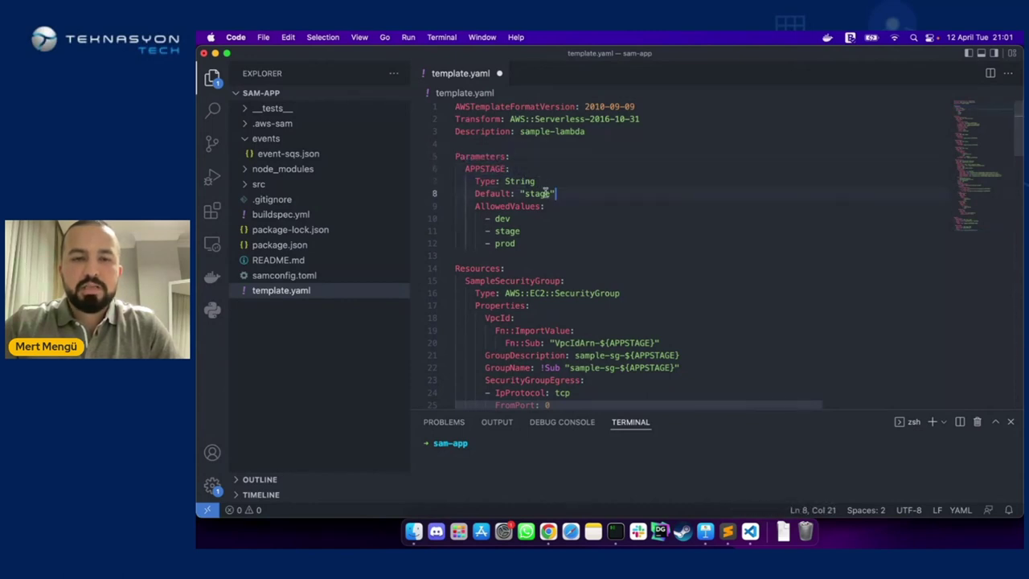
drag(465, 168, 510, 168)
click(550, 205)
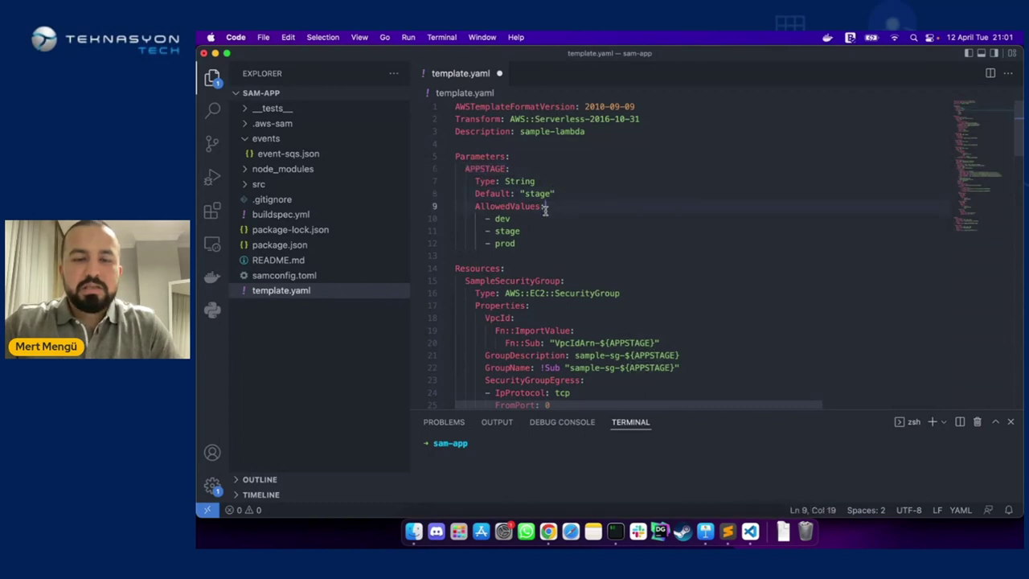
click(529, 245)
drag(529, 245, 528, 218)
click(532, 253)
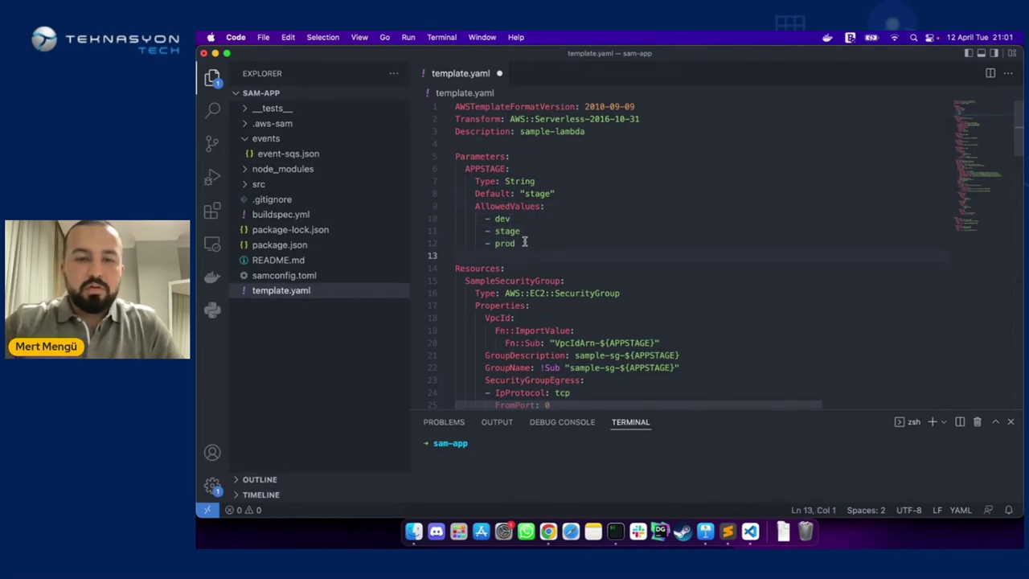
Examine the SampleSecurityGroup resource in template.yaml, including its egress protocol, port range and CIDR settings
scroll(544, 241, down, 5)
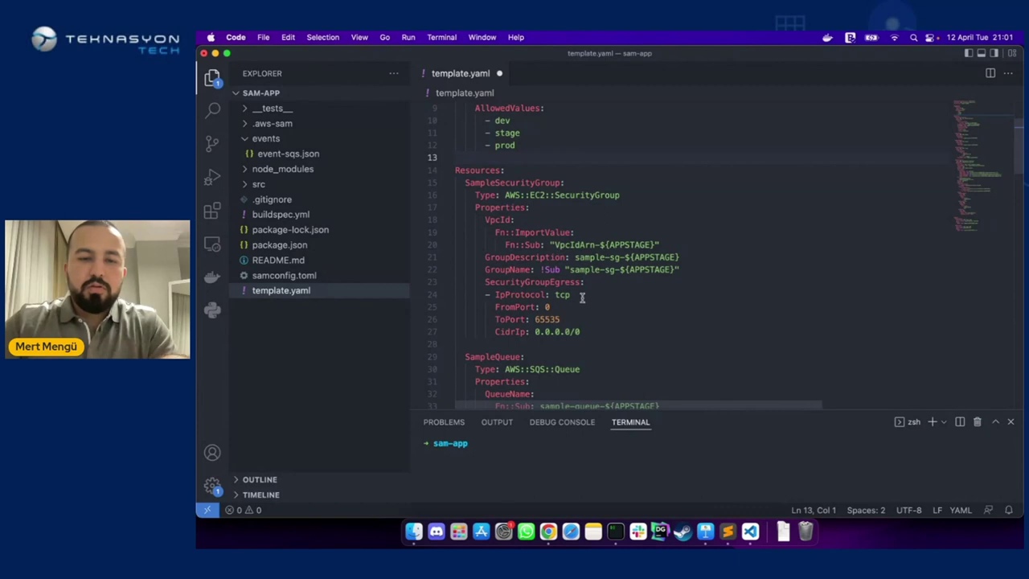
click(591, 330)
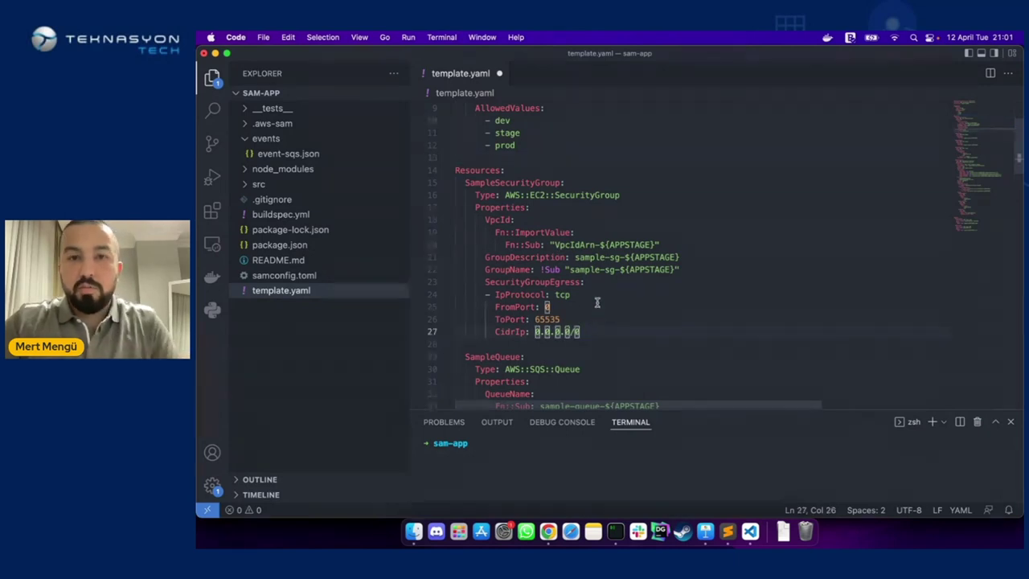
click(580, 321)
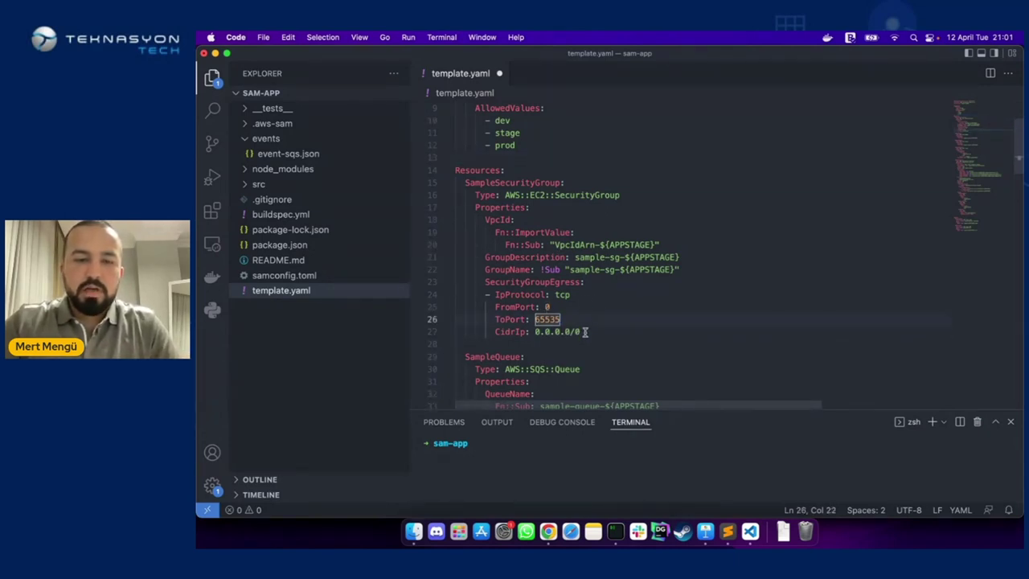
click(593, 307)
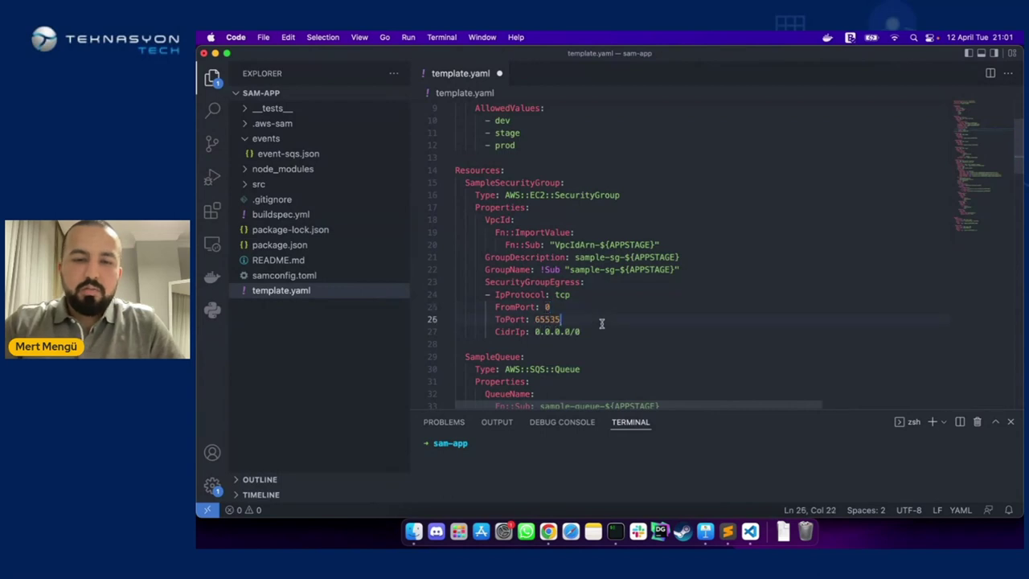
click(607, 297)
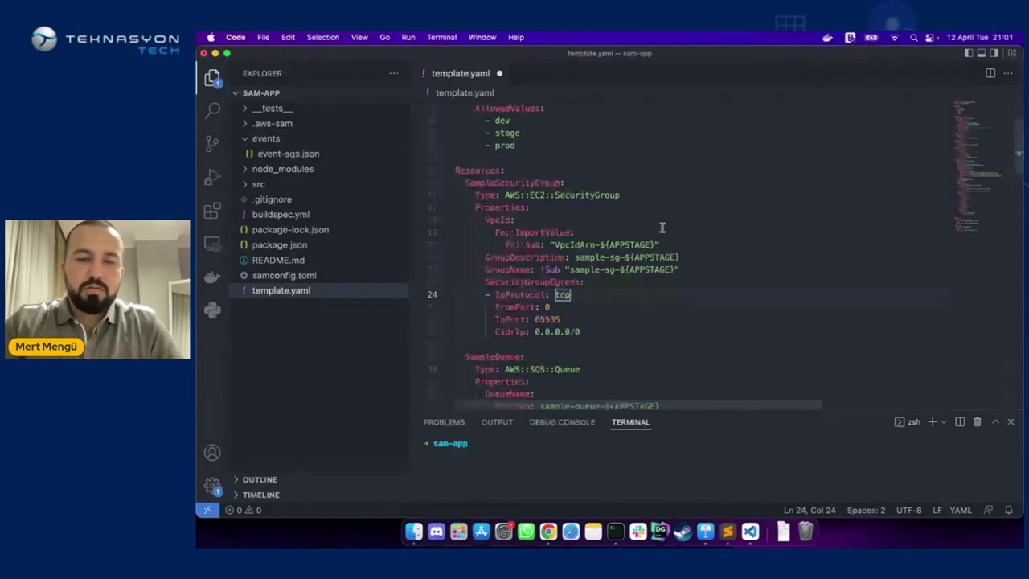
Check the SecurityGroupEgress port range and protocol lines, and review the SampleSecurityGroup block as a whole
click(601, 307)
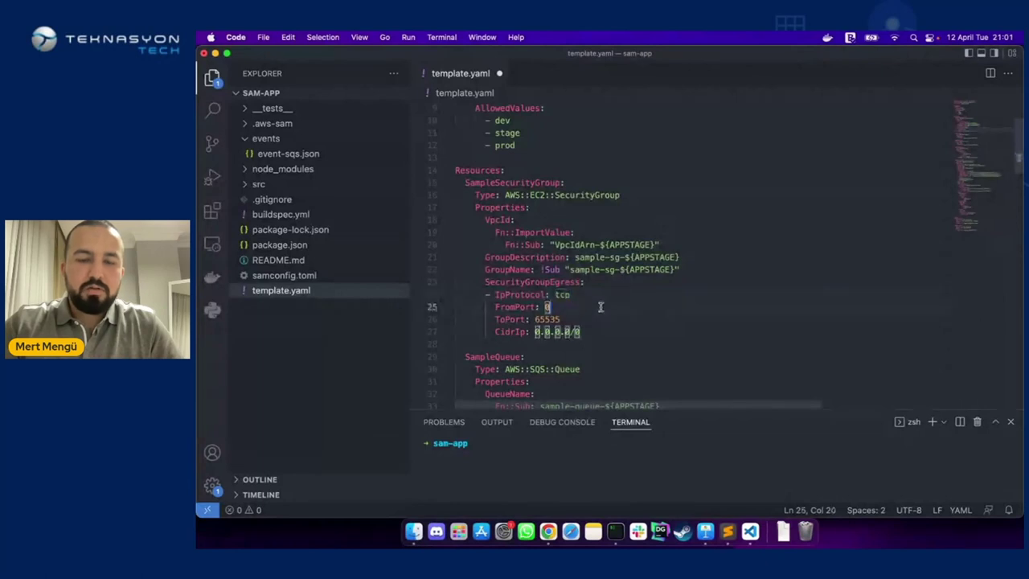
click(592, 318)
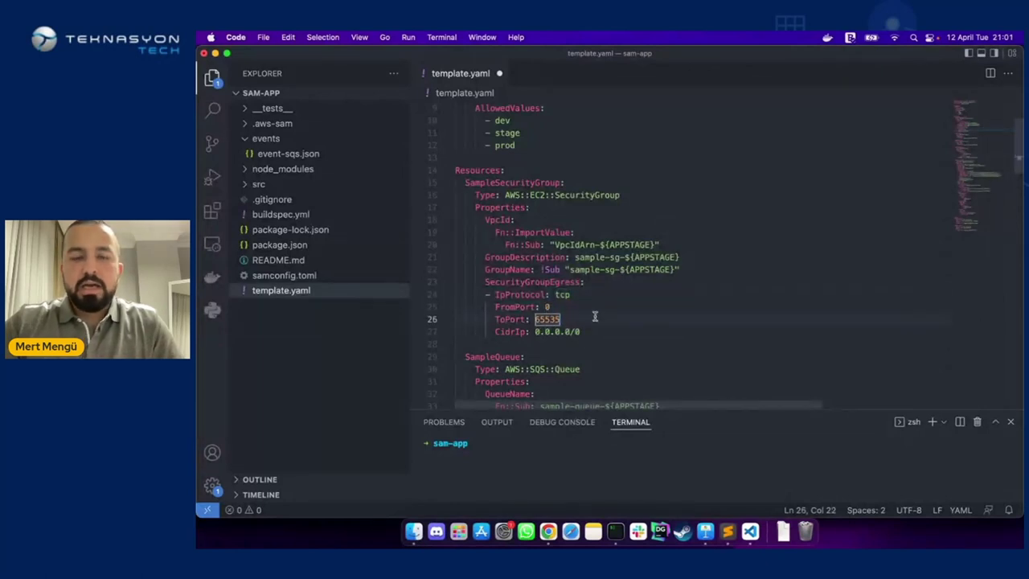
click(605, 295)
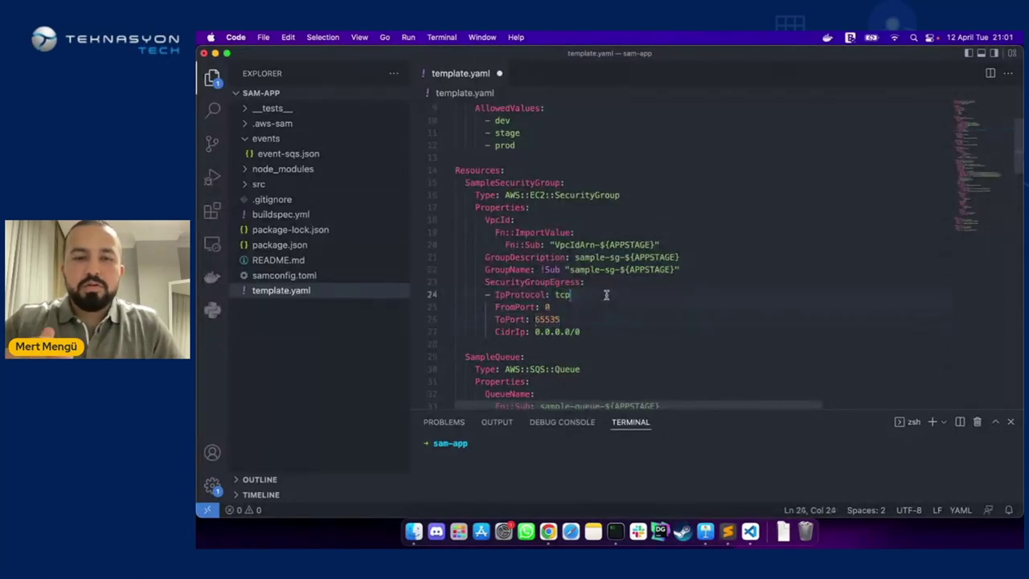
scroll(607, 295, down, 1)
scroll(606, 295, down, 5)
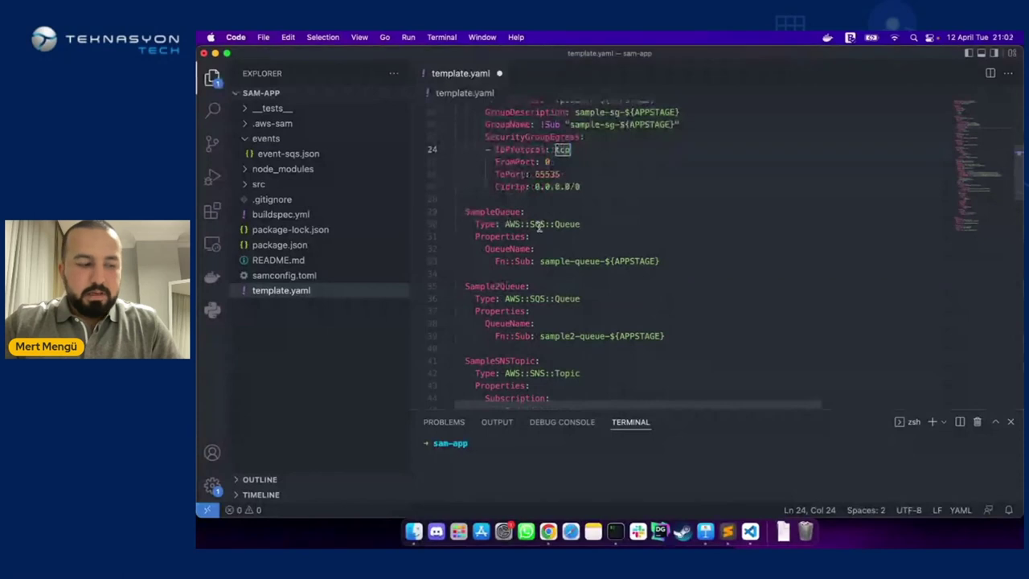
scroll(484, 212, up, 4)
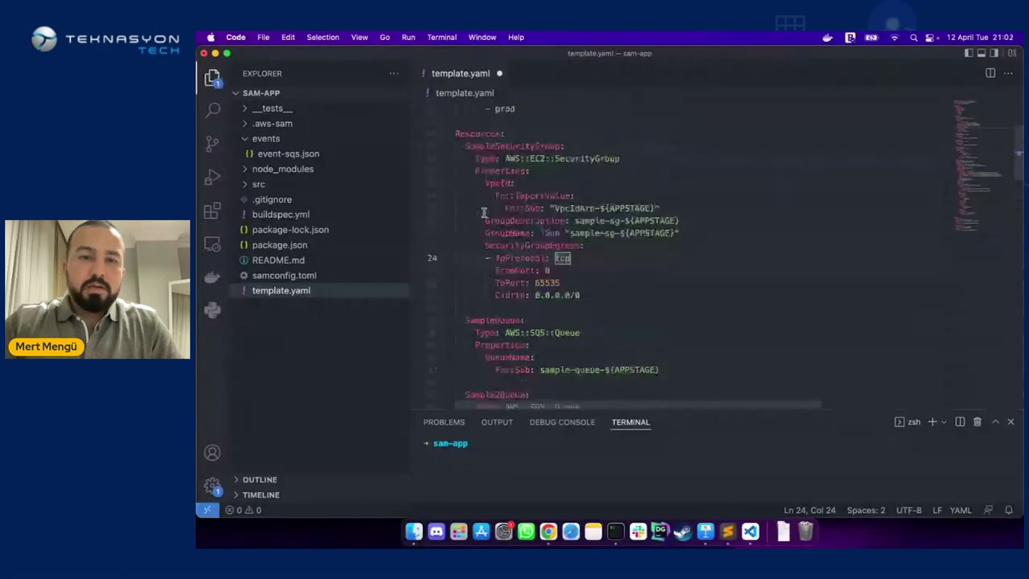
scroll(483, 212, up, 1)
drag(465, 182, 621, 318)
Examine the SampleQueue and Sample2Queue SQS resources and how their queue names are built
scroll(620, 317, down, 5)
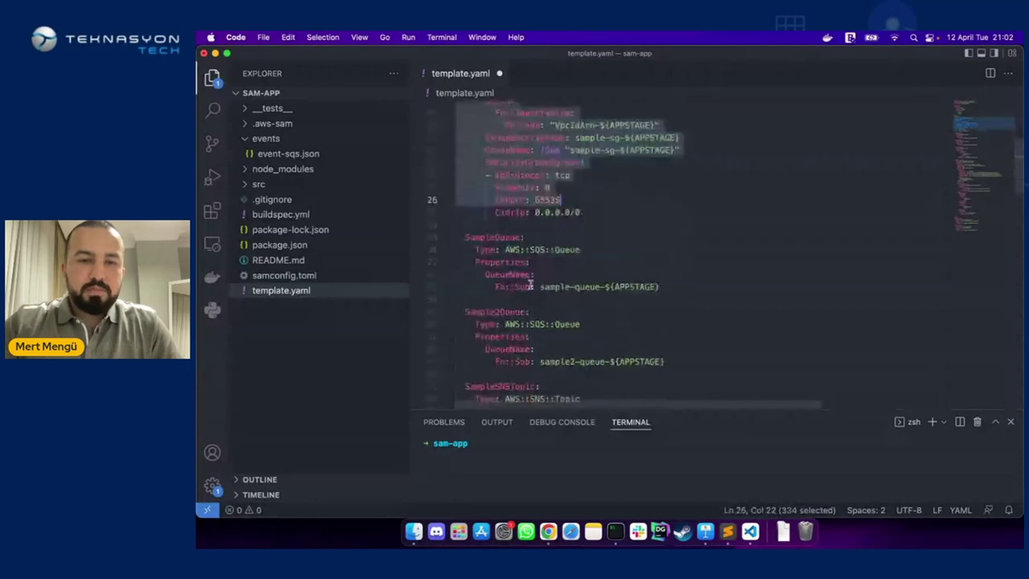
drag(483, 207, 565, 273)
scroll(529, 287, down, 3)
drag(494, 202, 580, 252)
scroll(563, 249, down, 2)
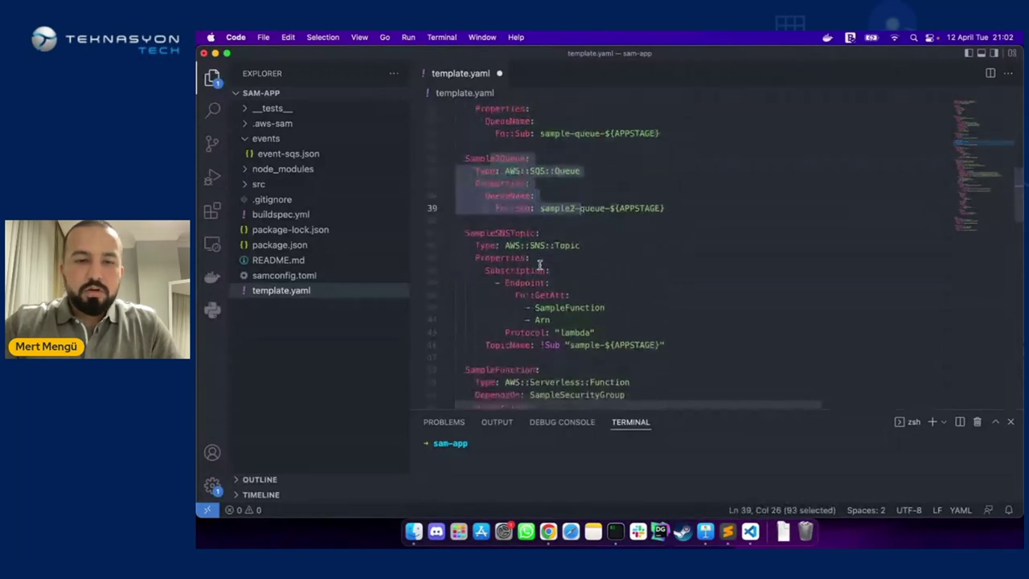
Examine the SampleSNSTopic resource, including its subscription endpoint and protocol
drag(483, 233, 571, 281)
click(579, 332)
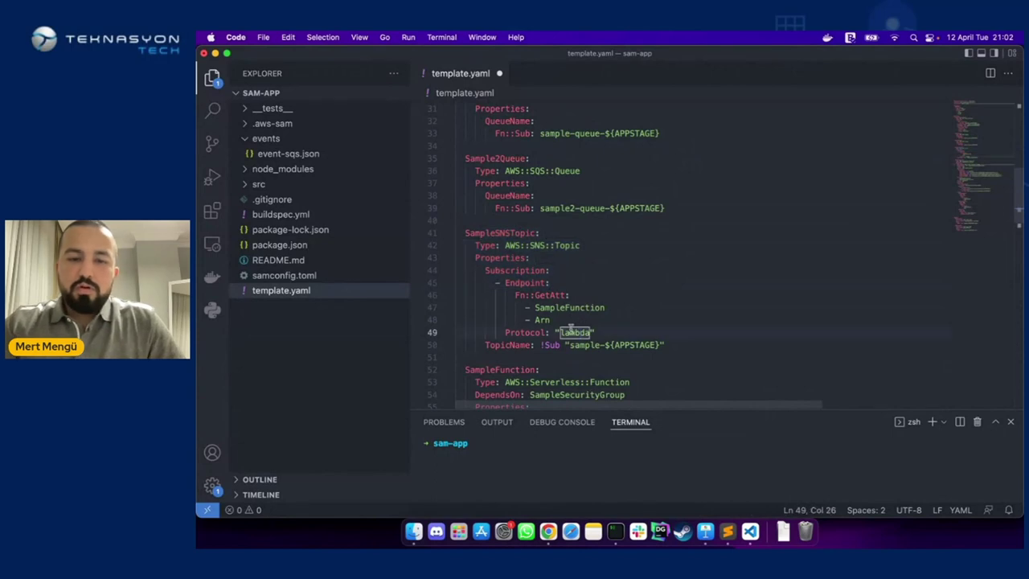
click(606, 332)
Examine the opening of the SampleFunction resource, including its type, DependsOn entry and CodeUri
scroll(562, 326, down, 5)
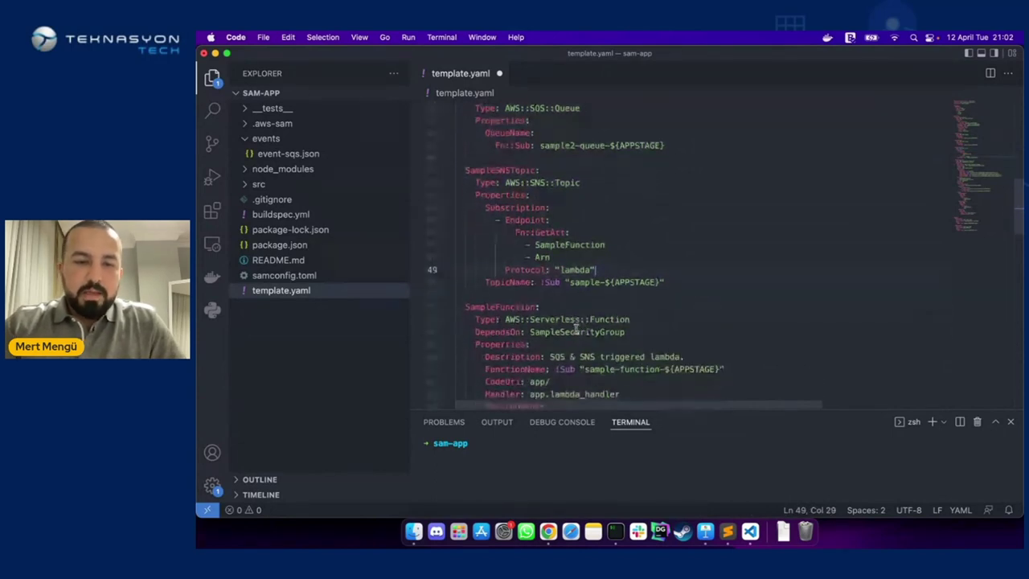
scroll(498, 242, down, 2)
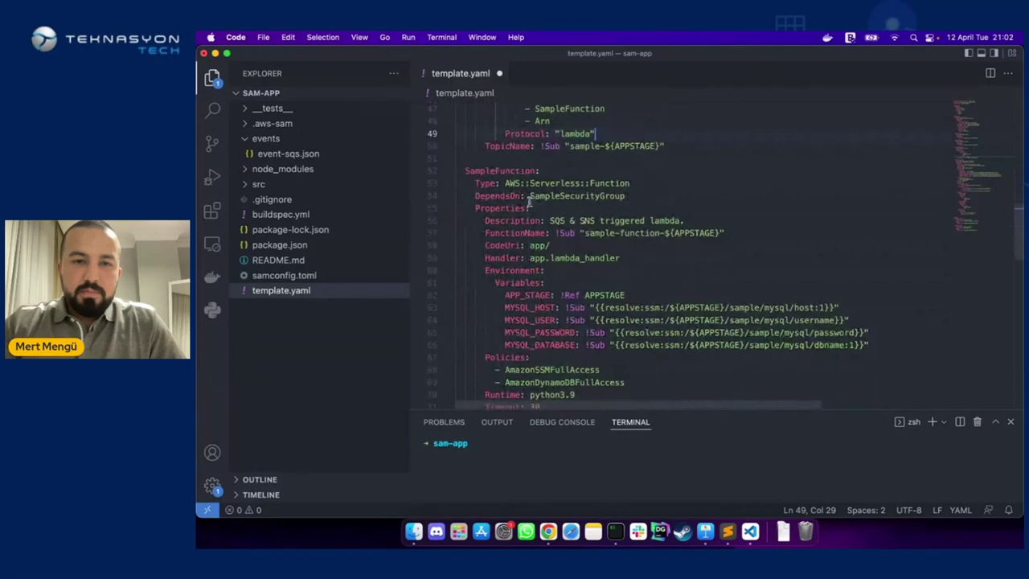
drag(465, 171, 564, 196)
click(621, 248)
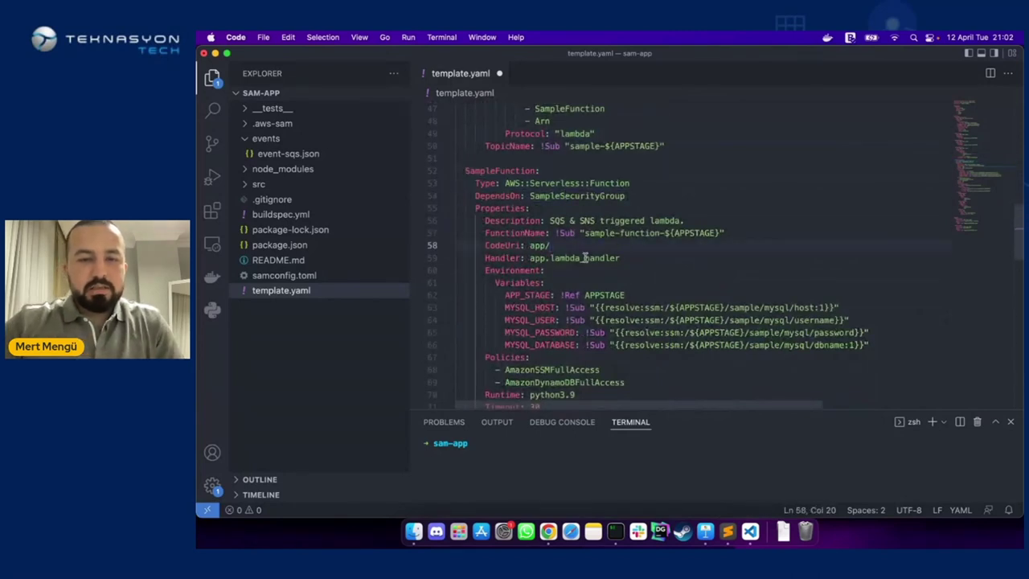
Examine how SampleFunction's APP_STAGE environment variable references the APPSTAGE parameter
scroll(586, 255, down, 2)
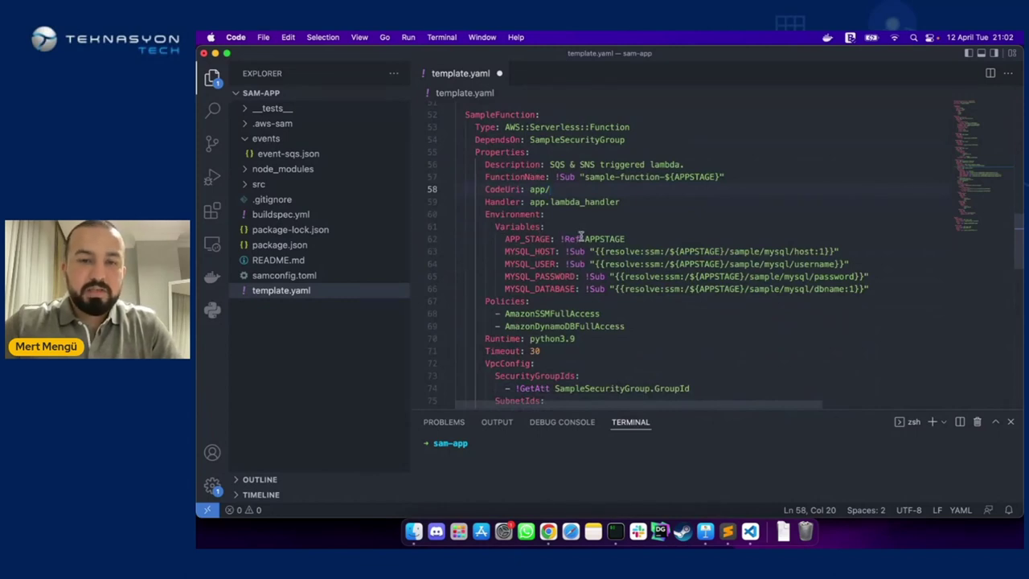
drag(630, 239, 555, 239)
click(632, 239)
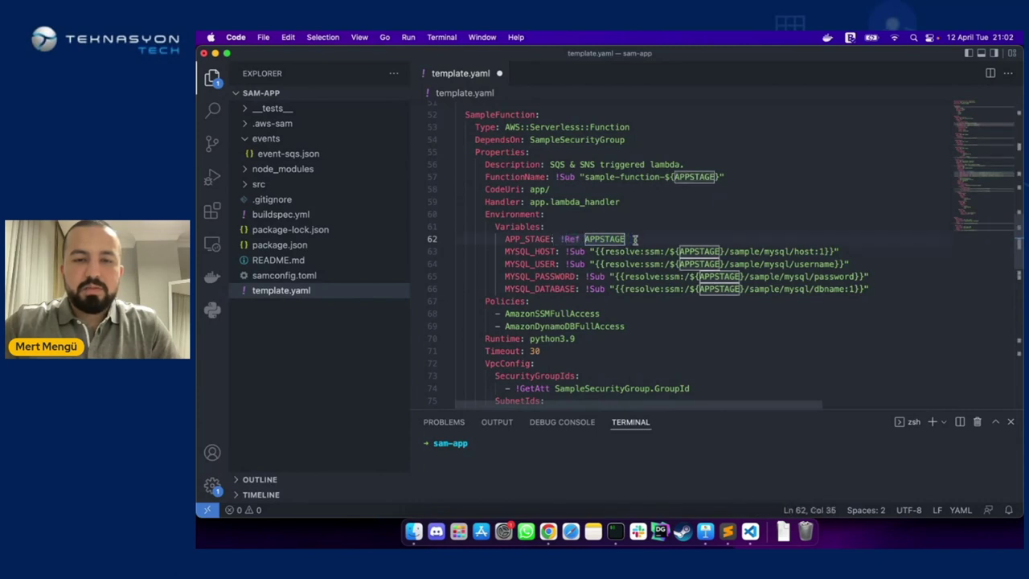
click(609, 224)
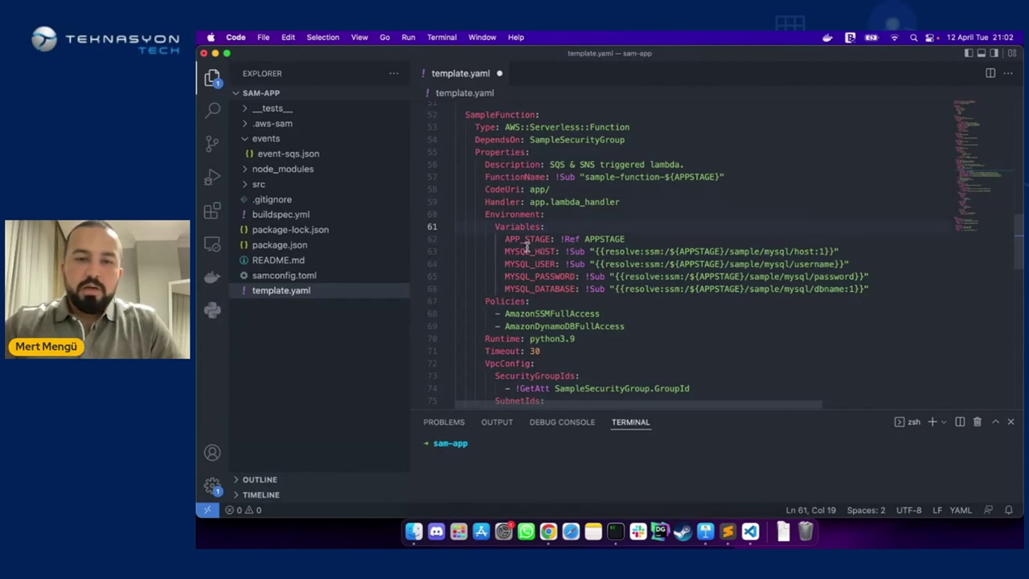
Examine the MYSQL_HOST variable's SSM reference, including its parameter path and version suffix
drag(534, 251, 667, 252)
click(667, 252)
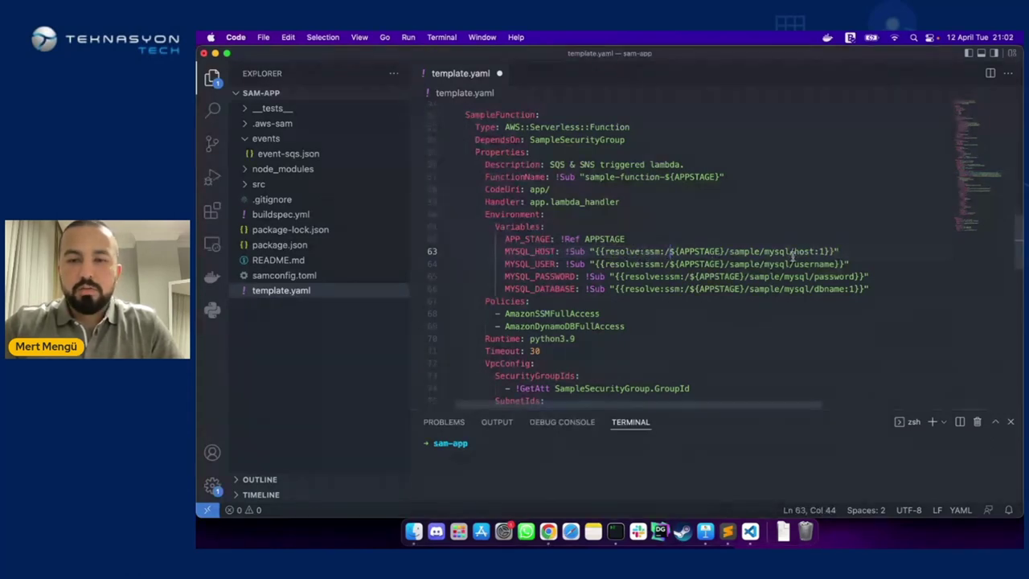
click(840, 251)
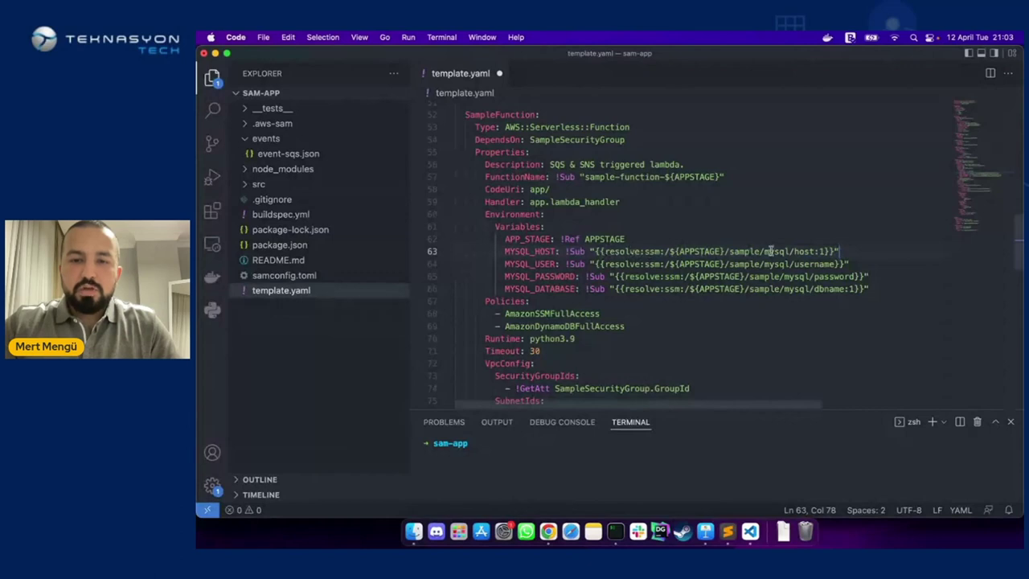
click(821, 252)
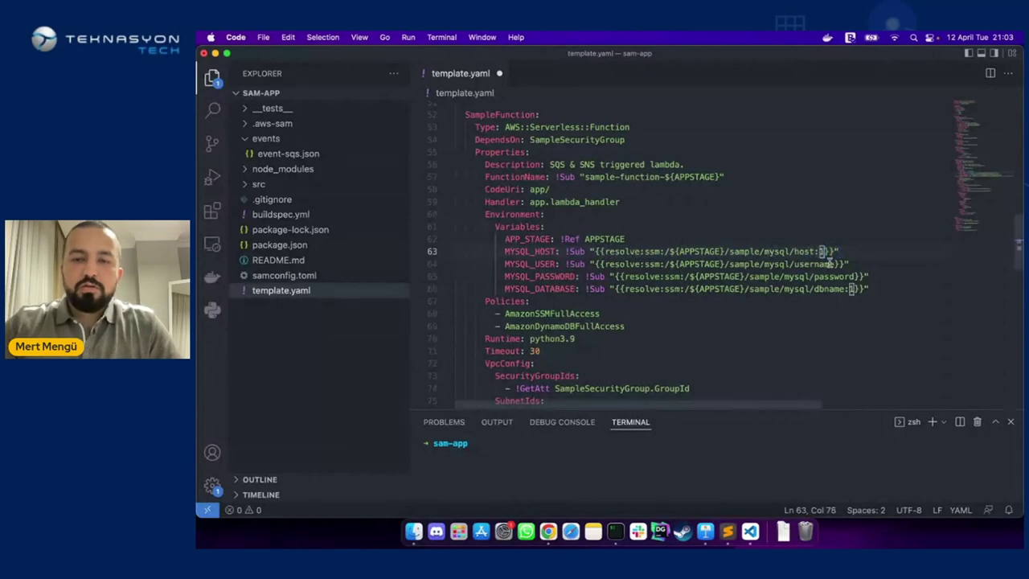
key(Right)
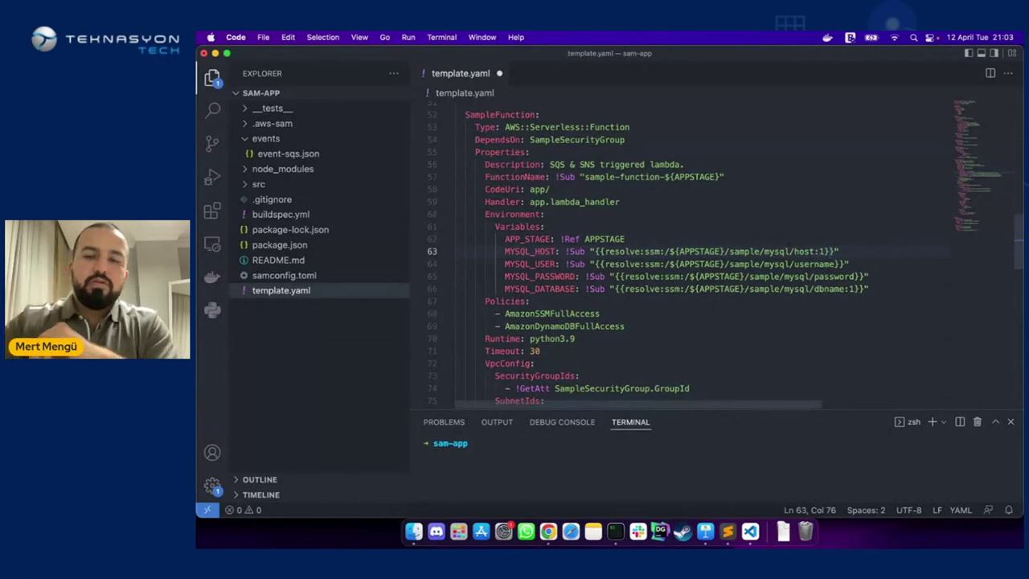
mouse_move(807, 252)
mouse_down()
mouse_move(771, 252)
mouse_move(809, 252)
mouse_up()
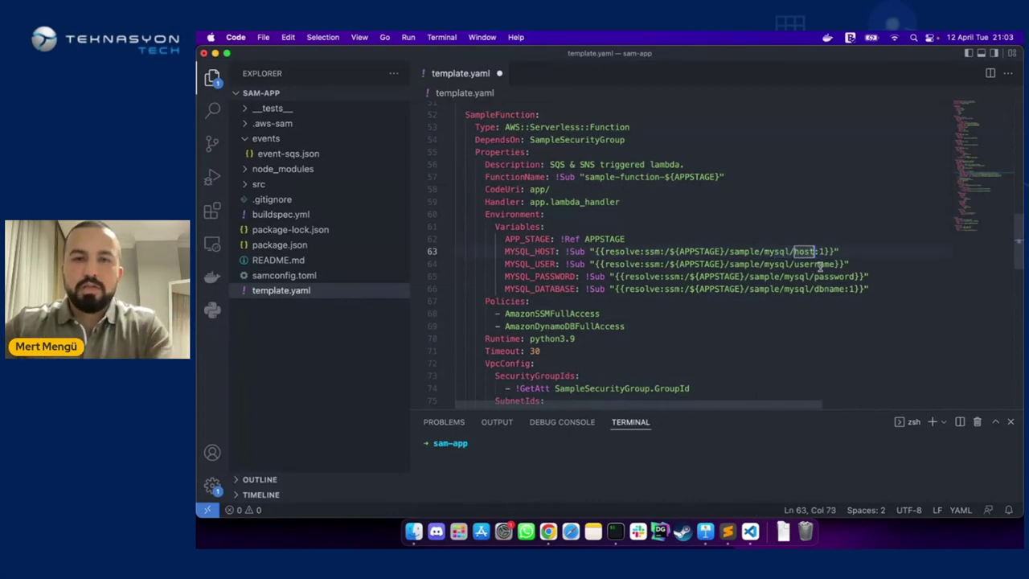
double_click(823, 252)
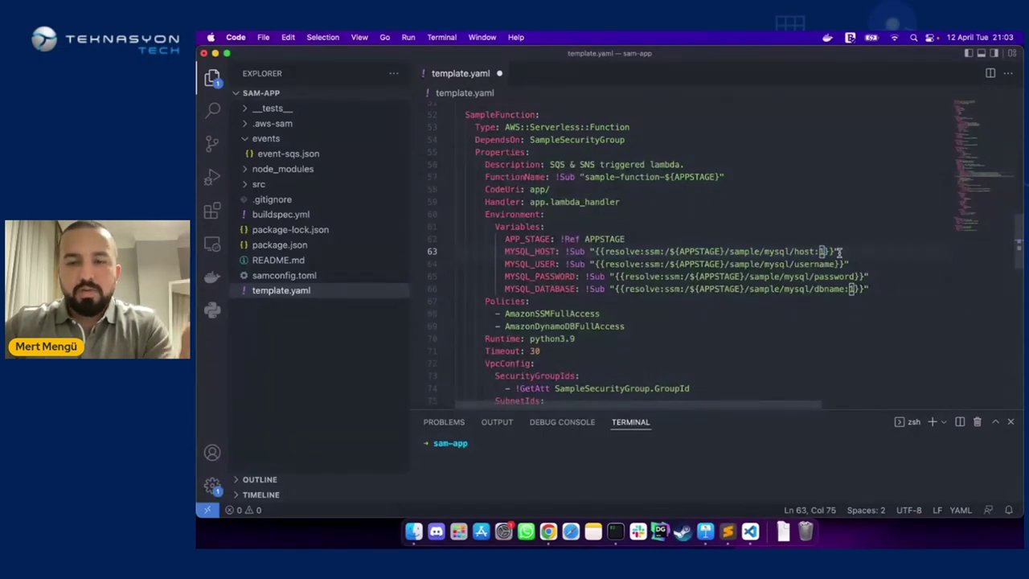
Compare the MYSQL_USER variable's SSM reference with the versioned MYSQL_HOST reference
double_click(815, 264)
click(846, 264)
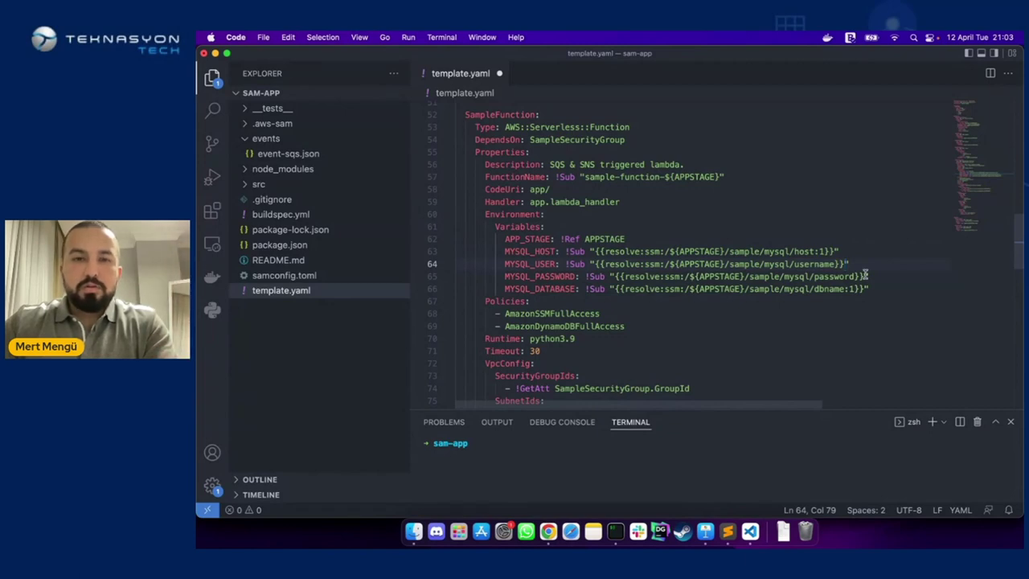
key(Left)
key(Left)
key(Left)
key(Left)
key(Left)
key(Left)
key(Left)
key(Left)
key(Left)
key(Left)
key(Left)
key(Left)
key(Left)
key(Left)
key(Left)
key(Left)
key(Left)
key(Left)
key(Left)
key(Left)
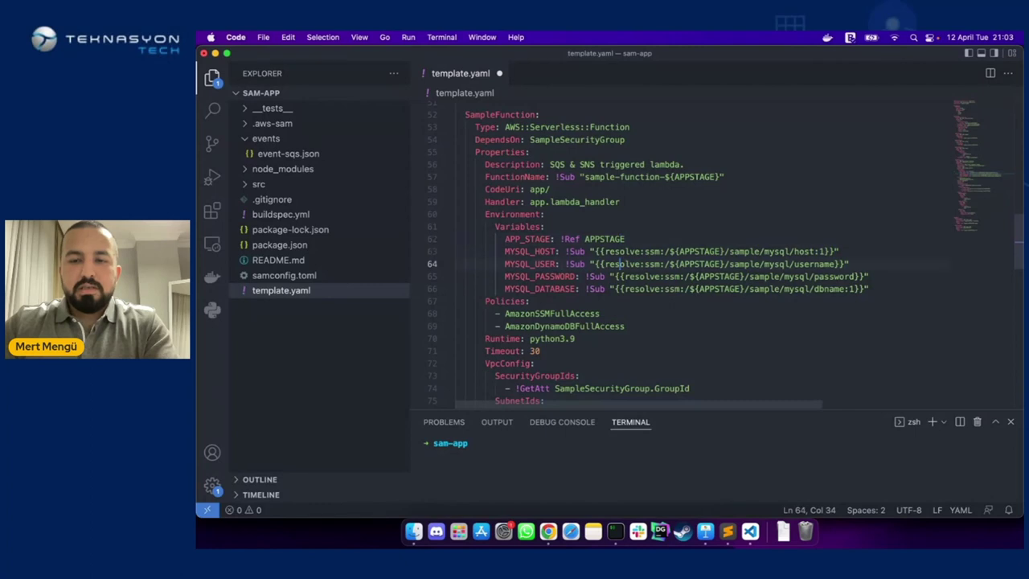
click(839, 252)
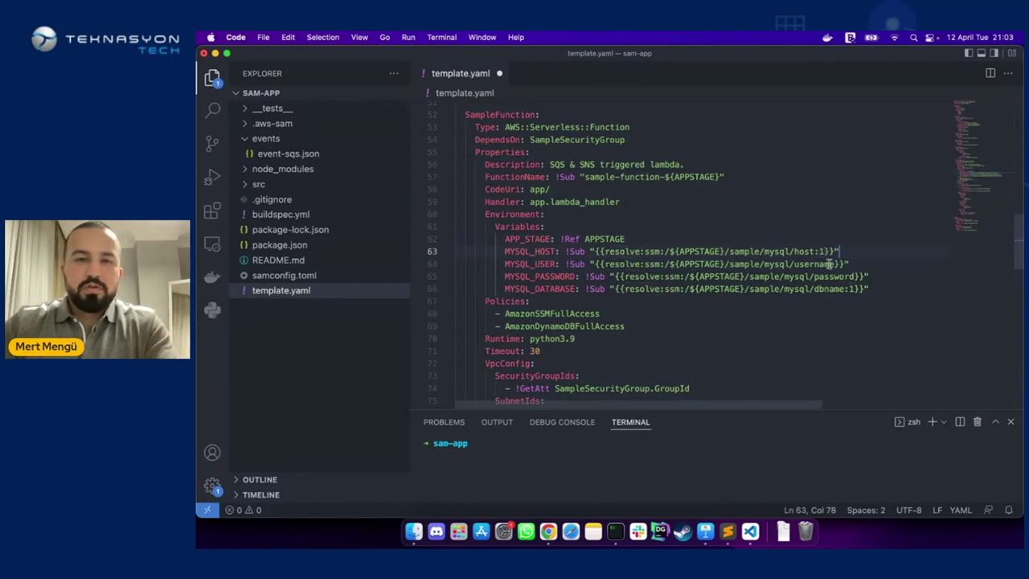
click(827, 252)
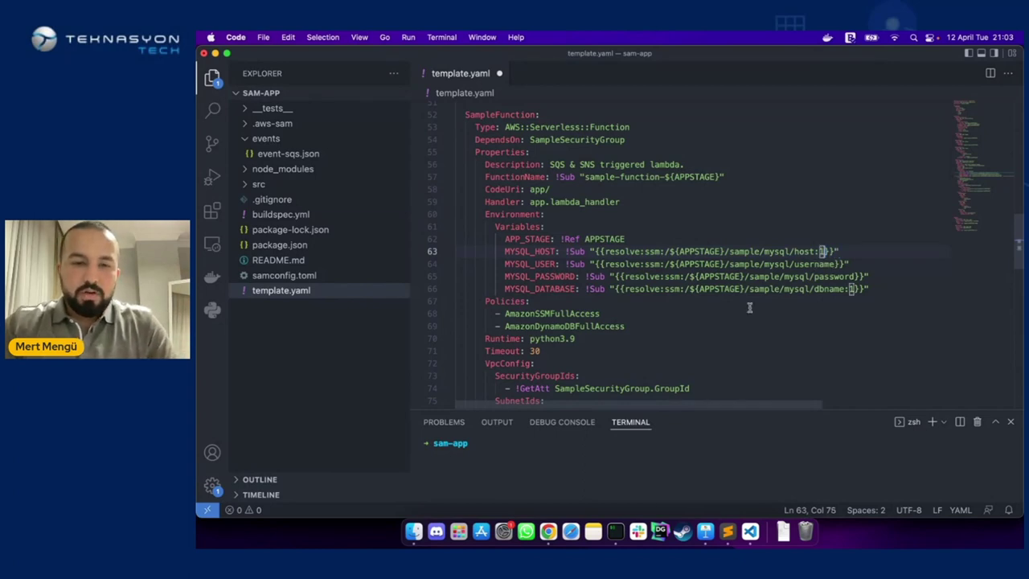
Examine SampleFunction's Policies list and relate AmazonSSMFullAccess to the ssm references in the environment variables
scroll(724, 299, down, 3)
drag(486, 219, 571, 233)
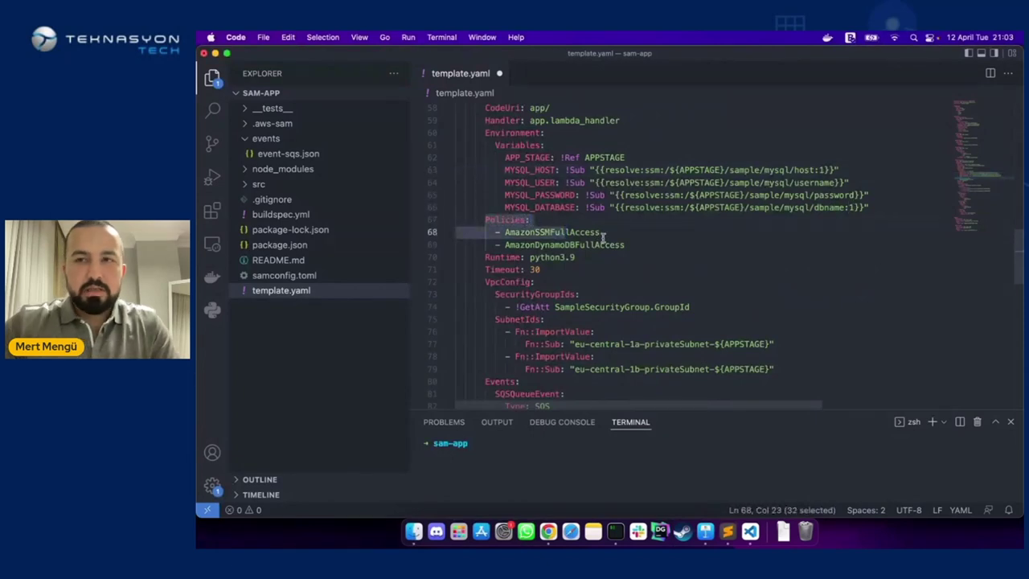
click(603, 233)
click(630, 246)
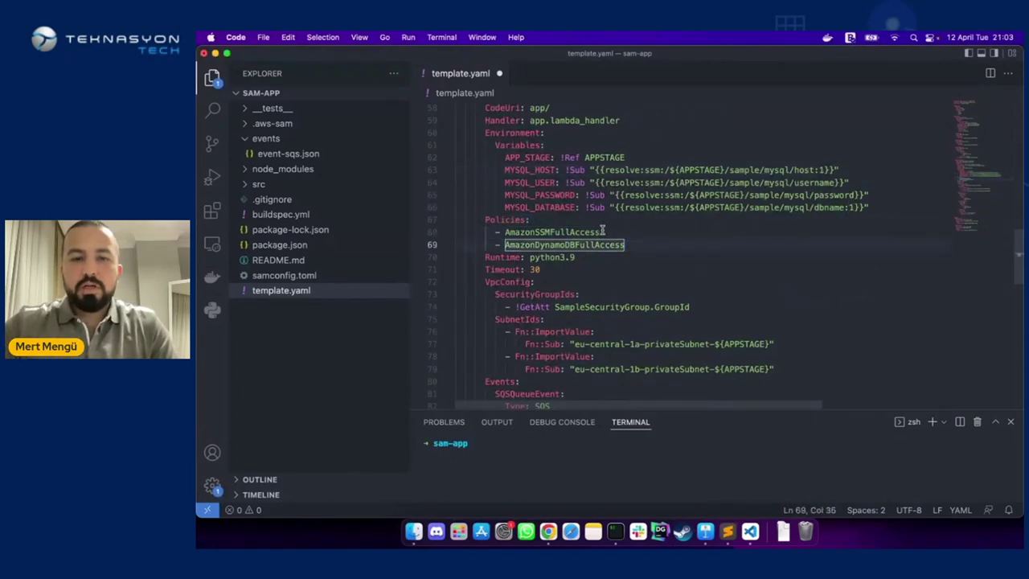
click(545, 244)
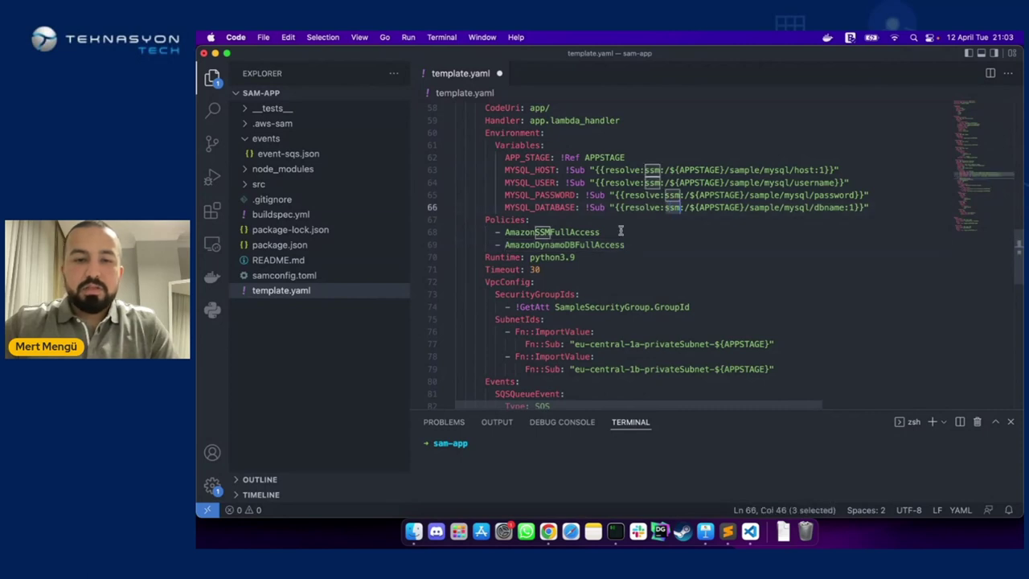
double_click(543, 232)
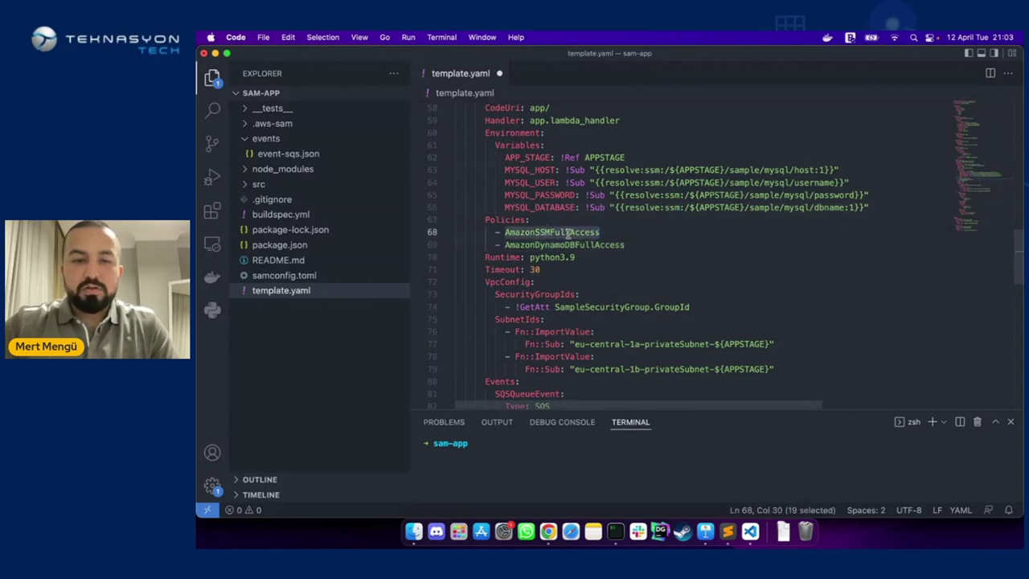
click(642, 244)
click(641, 234)
Check SampleFunction's Runtime and Timeout settings, and revisit its policies and MySQL variables
click(620, 257)
click(596, 271)
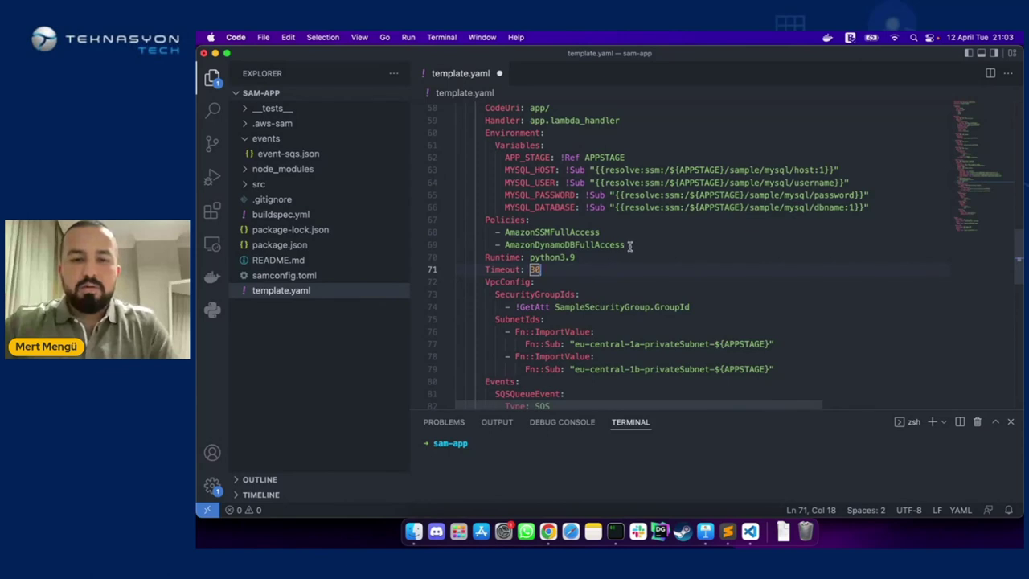
drag(628, 245, 624, 238)
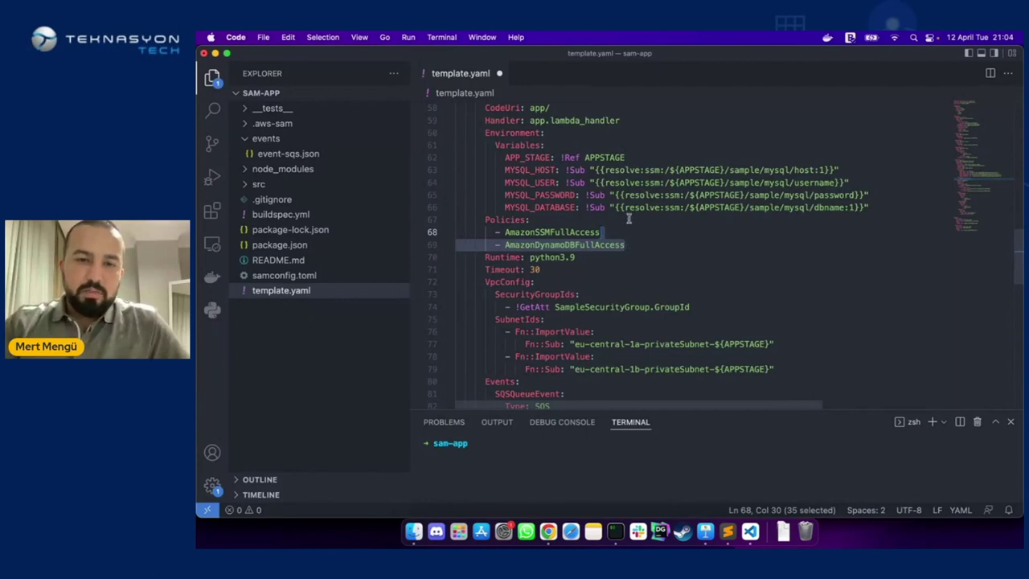
drag(570, 207, 584, 183)
Examine SampleFunction's VpcConfig security group and subnets, and the SQS queue entries under Events
scroll(624, 230, down, 3)
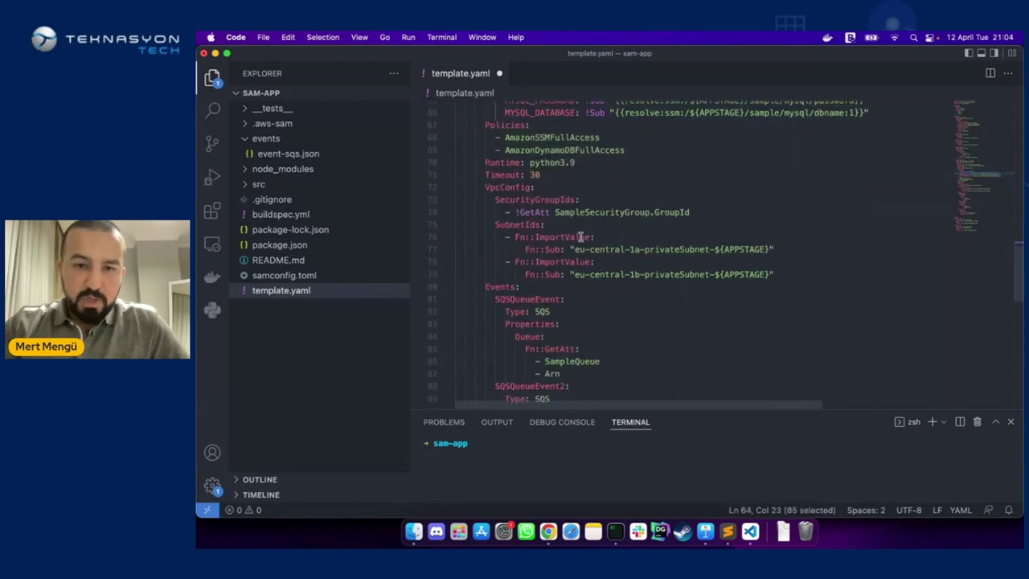
scroll(627, 247, down, 2)
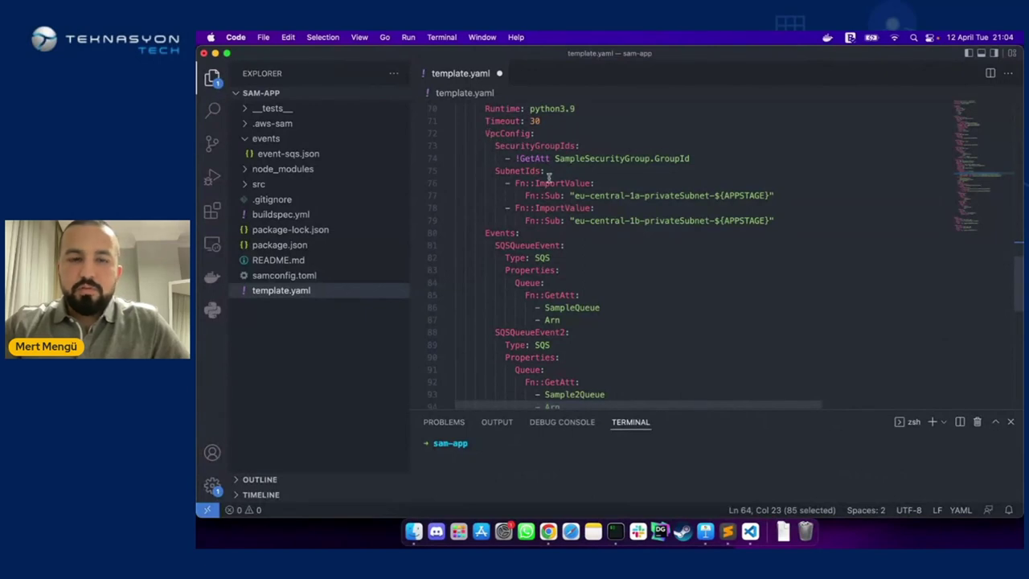
scroll(572, 218, down, 2)
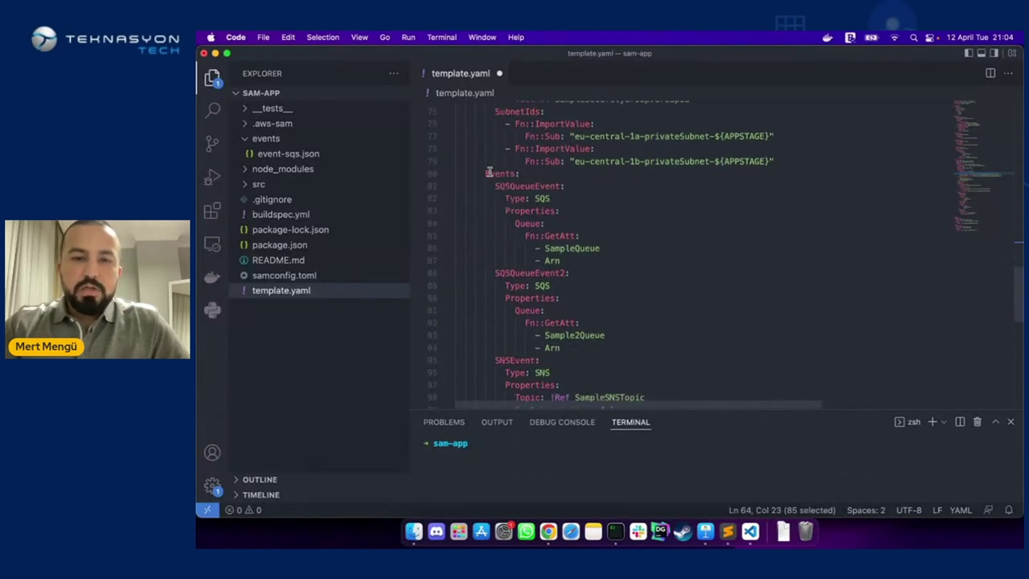
drag(486, 173, 527, 176)
click(587, 224)
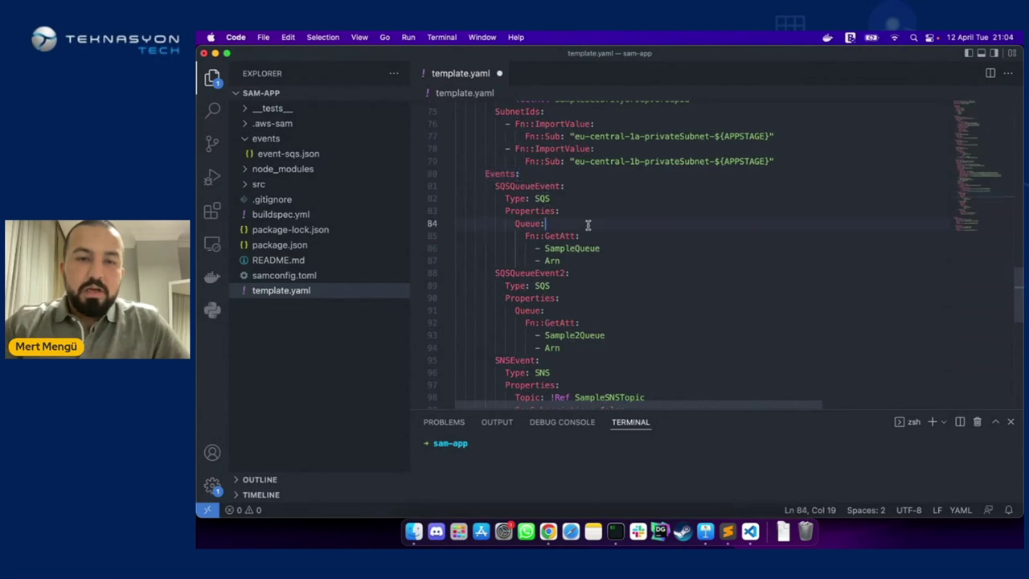
scroll(551, 182, up, 1)
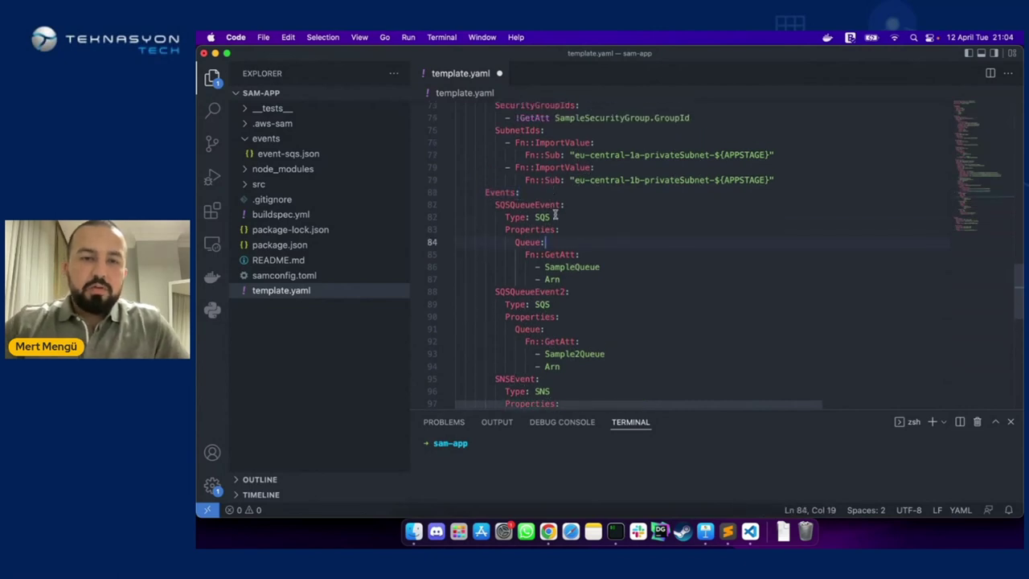
Examine the Queue GetAtt references of SampleFunction's two SQS events and the SNSEvent's type, topic and SqsSubscription properties
scroll(555, 215, up, 4)
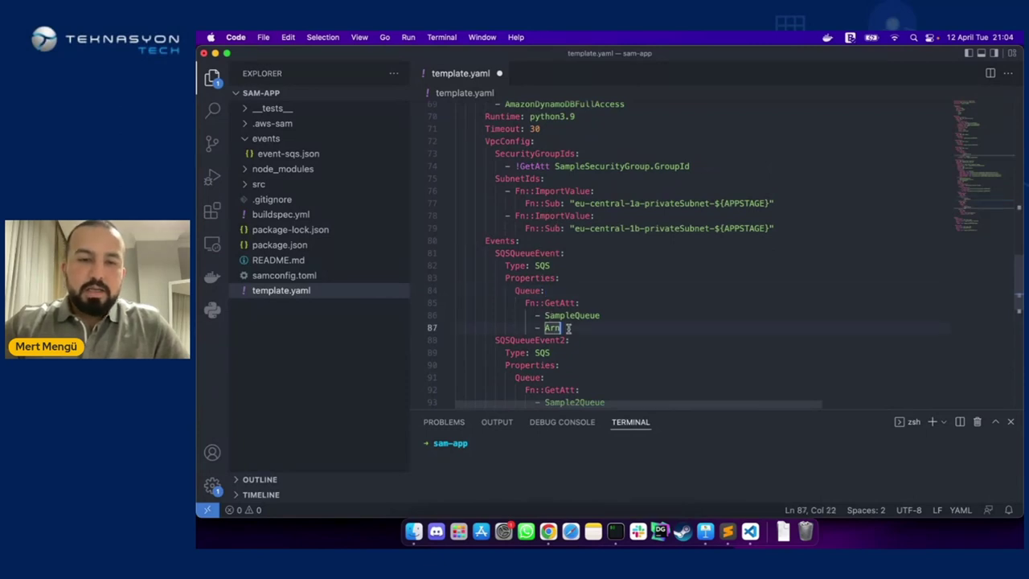
drag(567, 331, 550, 303)
scroll(587, 313, down, 5)
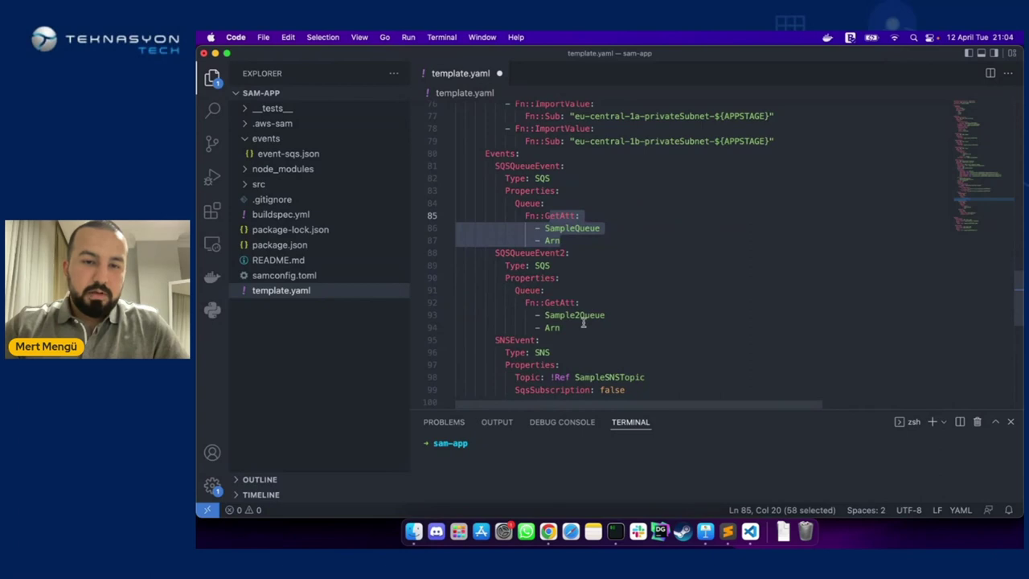
scroll(585, 318, down, 3)
scroll(558, 278, down, 3)
drag(648, 290, 629, 253)
click(629, 253)
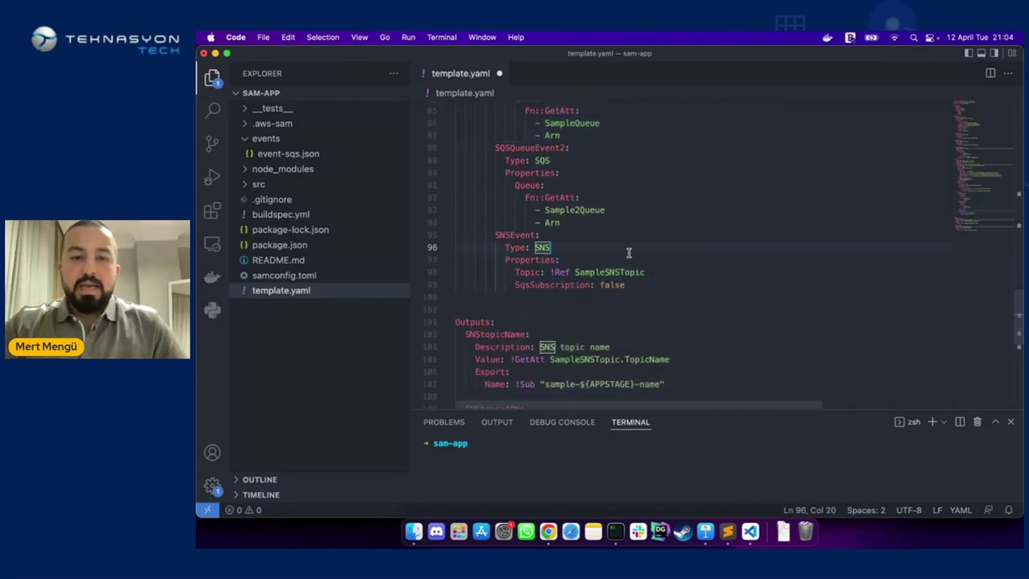
click(569, 236)
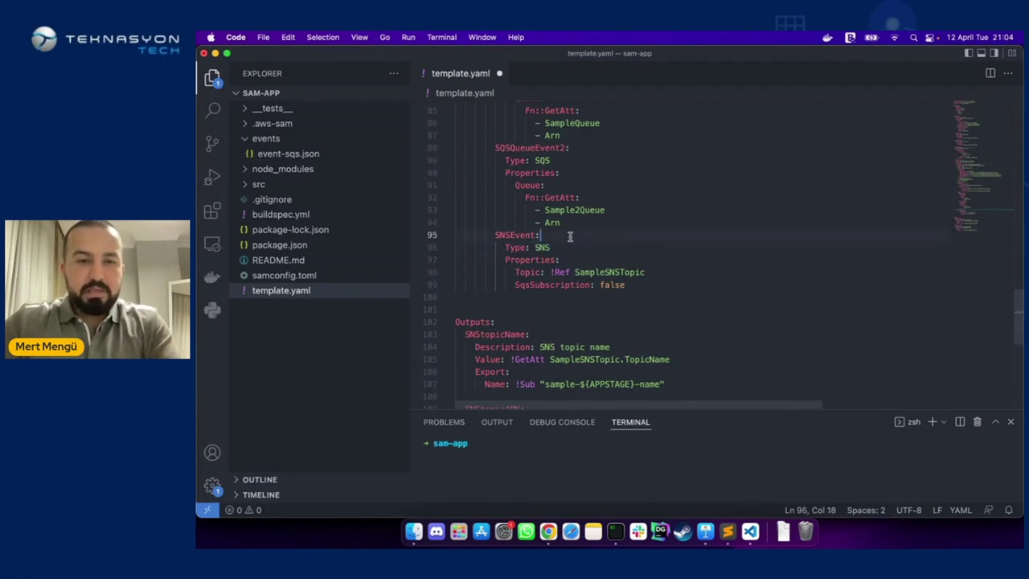
click(547, 299)
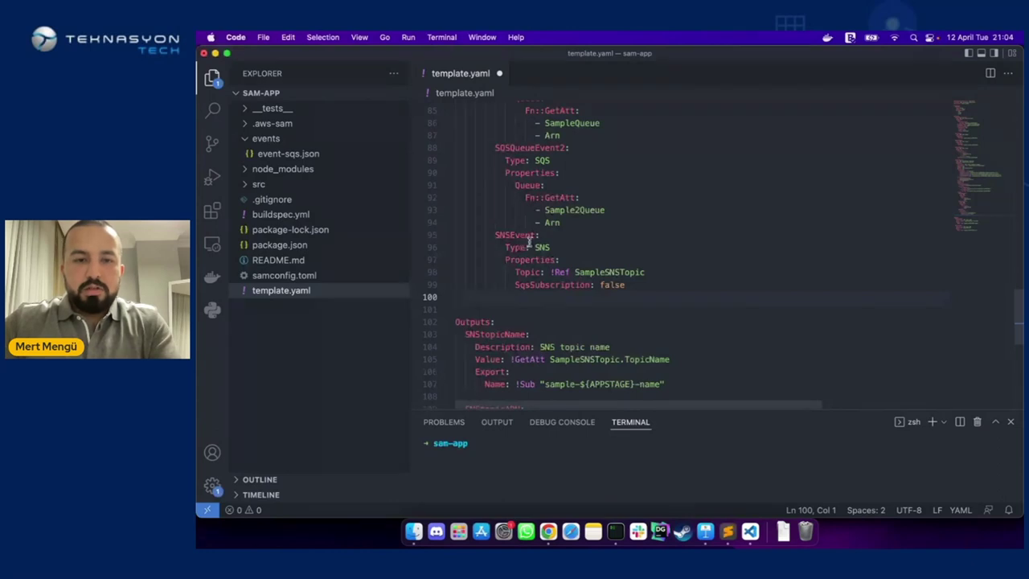
Examine the template's Outputs section, covering the value and export name of SNStopicName and SNStopicARN
scroll(531, 240, down, 3)
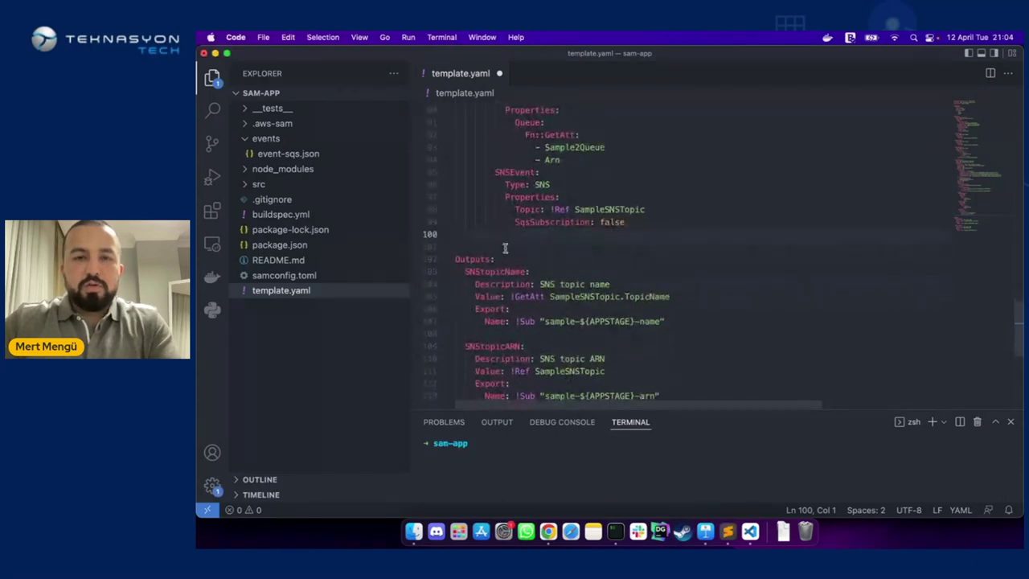
scroll(505, 248, down, 3)
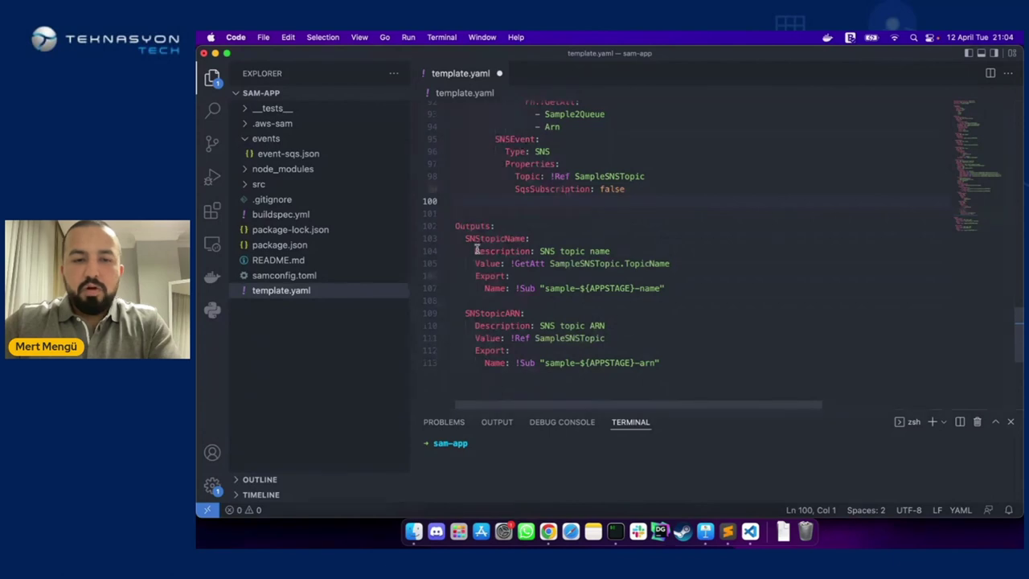
drag(468, 239, 515, 288)
click(521, 326)
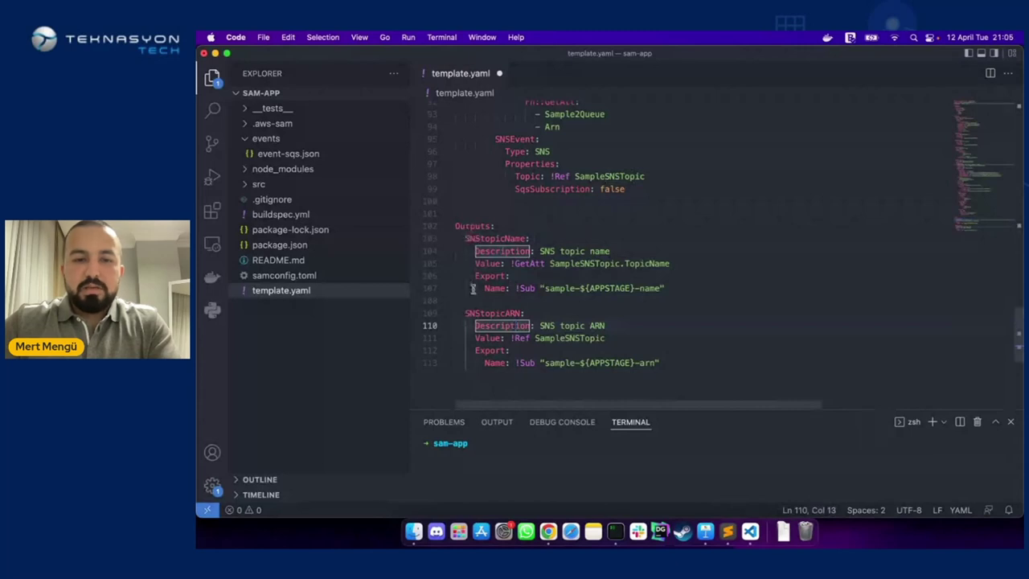
scroll(474, 316, down, 2)
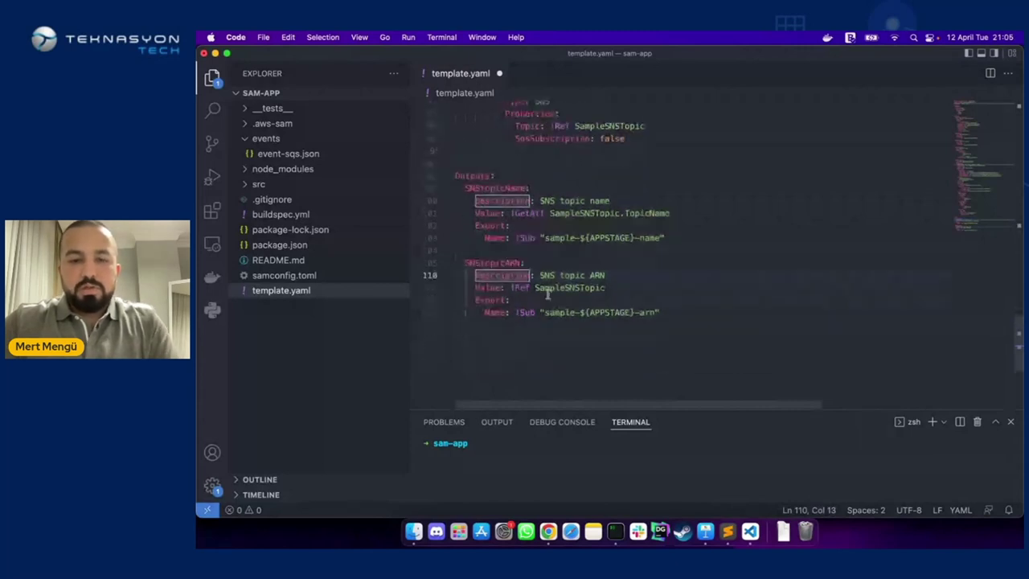
click(666, 316)
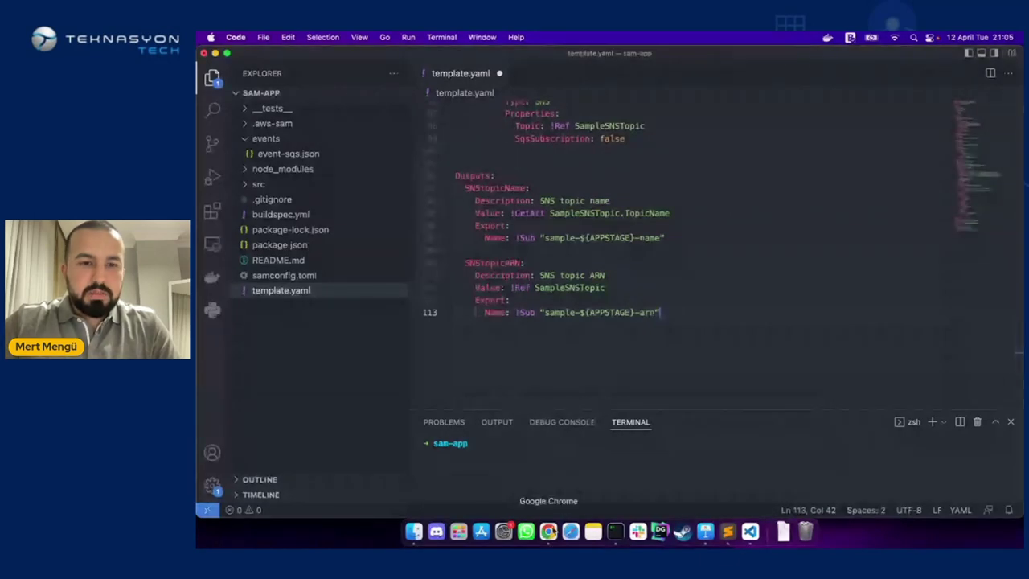
Switch to Chrome and open the meetup-ScheduledEventLogger function from the Lambda functions list
click(548, 531)
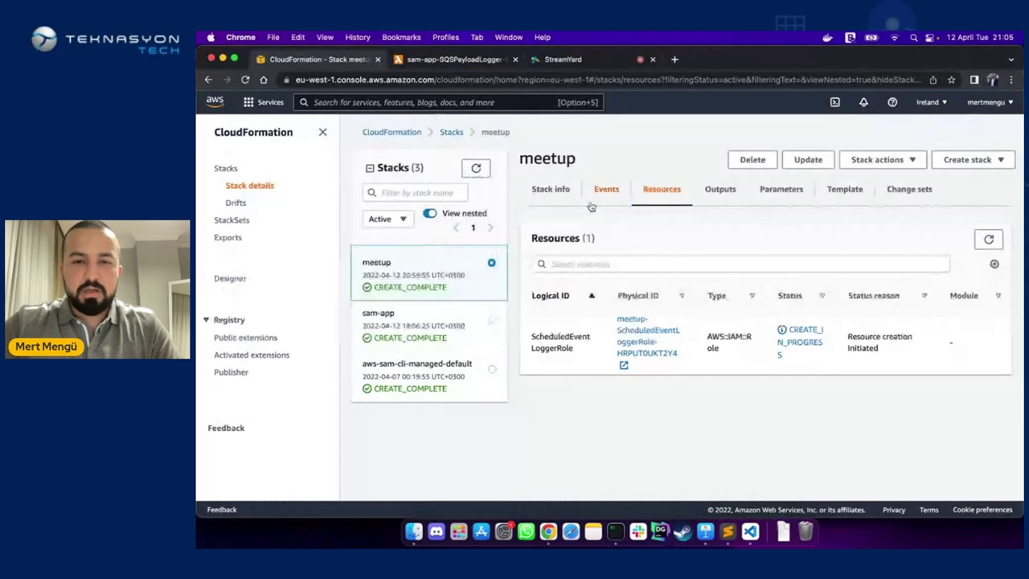
click(451, 61)
scroll(361, 138, up, 5)
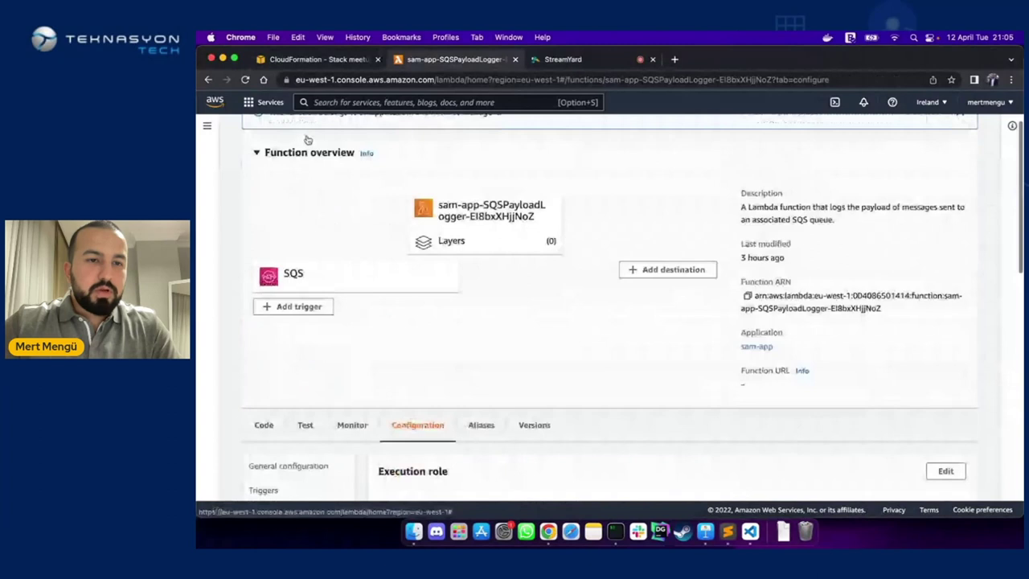
scroll(352, 180, up, 2)
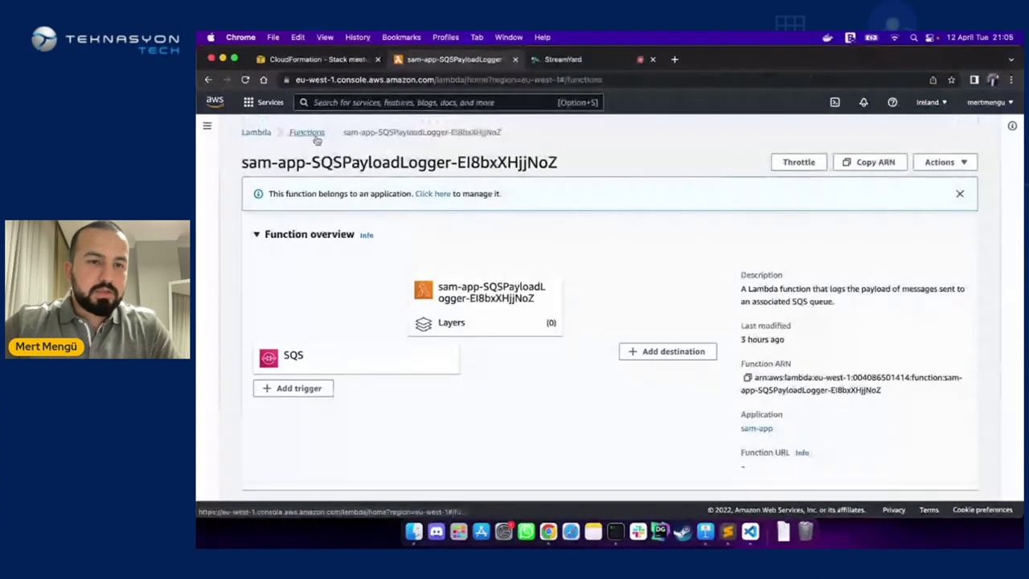
click(307, 133)
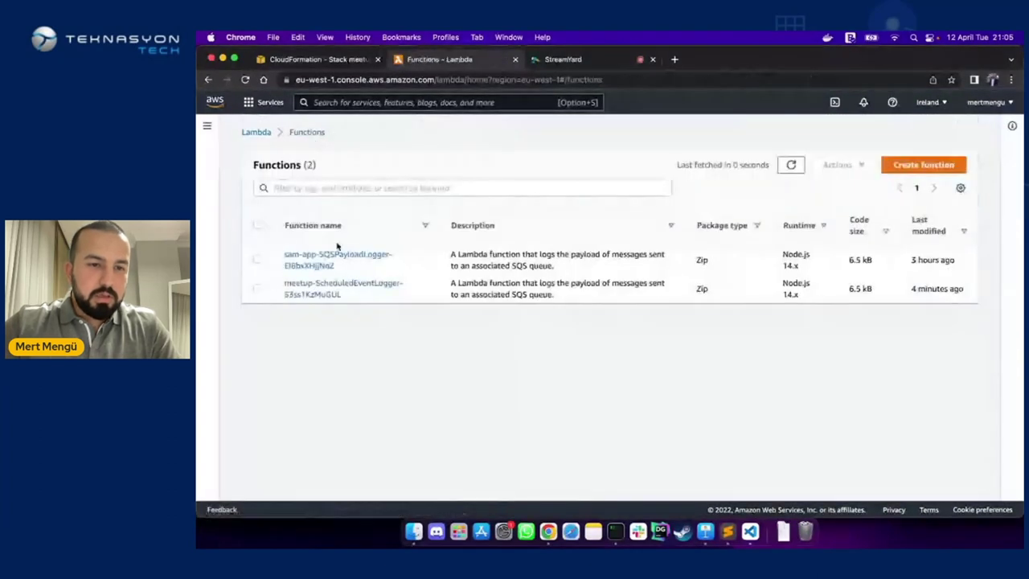
click(333, 288)
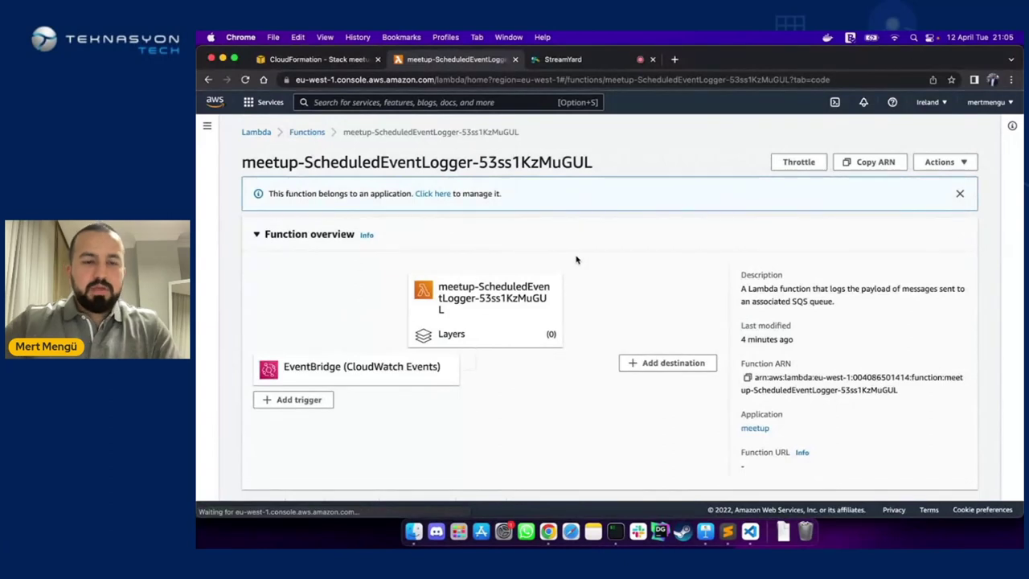
Open the function's EventBridge (CloudWatch Events) trigger, expand its details and check the schedule expression
click(407, 375)
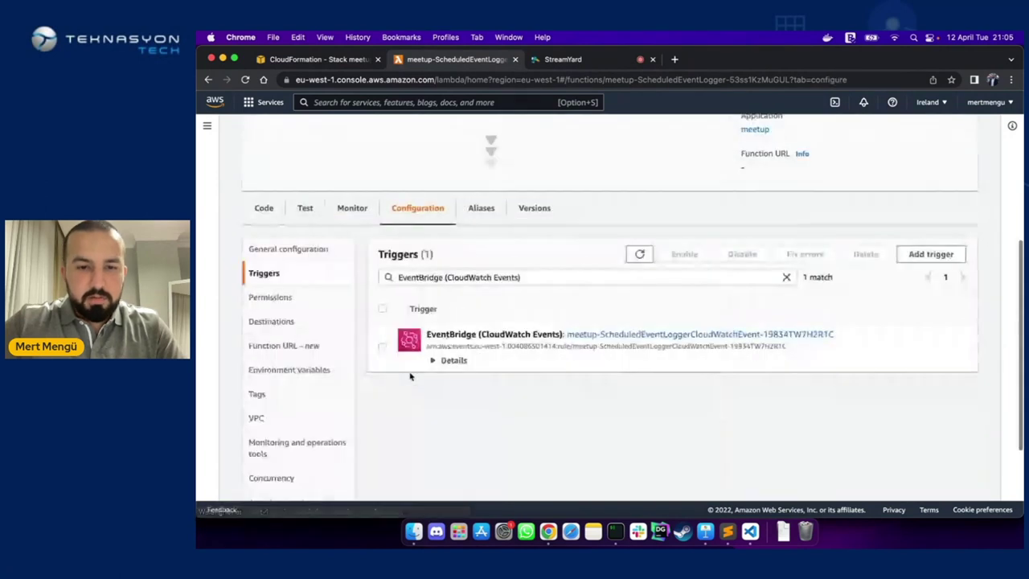
click(455, 361)
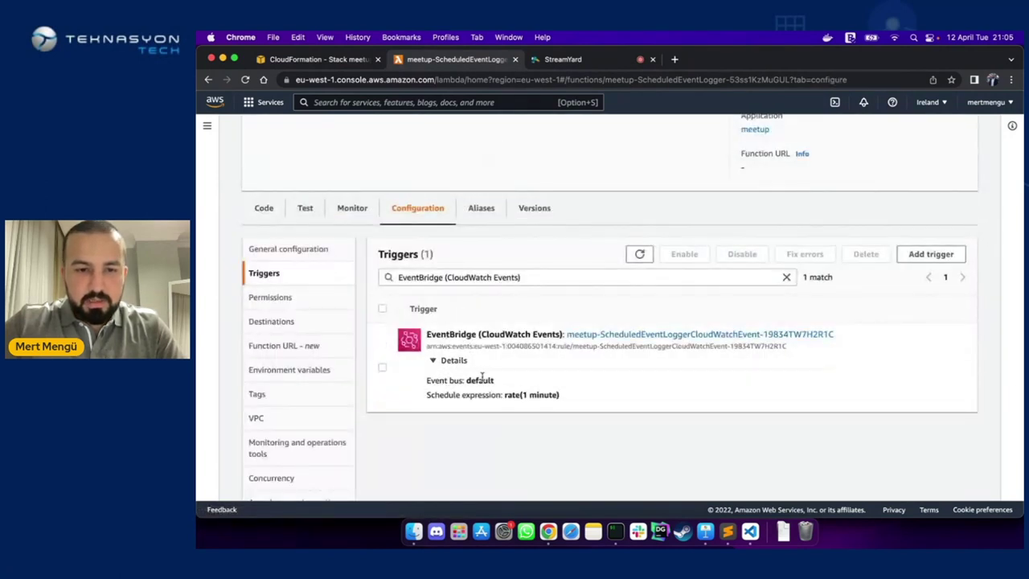
drag(561, 395, 505, 395)
click(553, 392)
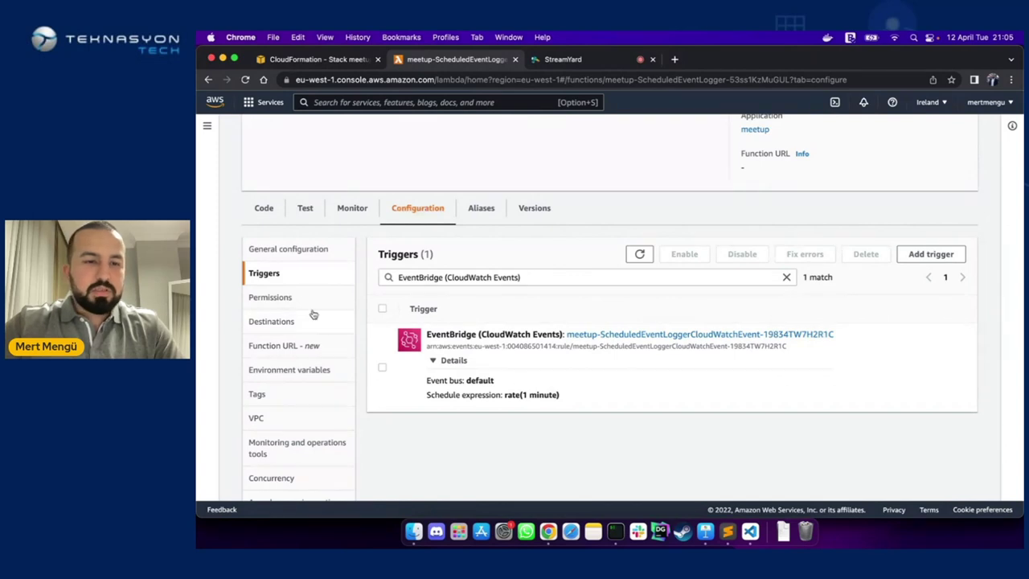
Open the function's logs in CloudWatch from its monitoring view and open the log stream
click(352, 208)
scroll(459, 294, down, 1)
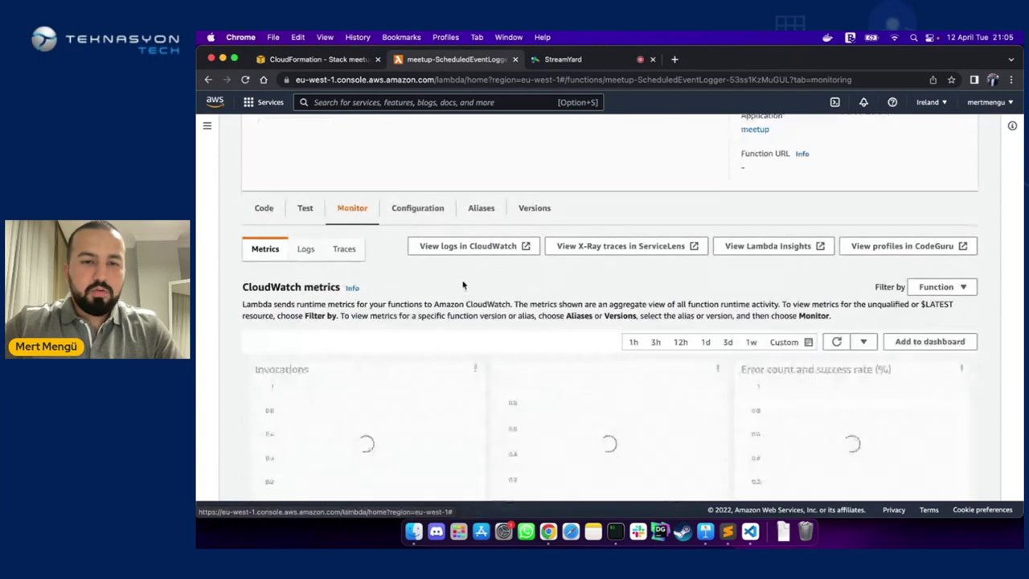
click(494, 247)
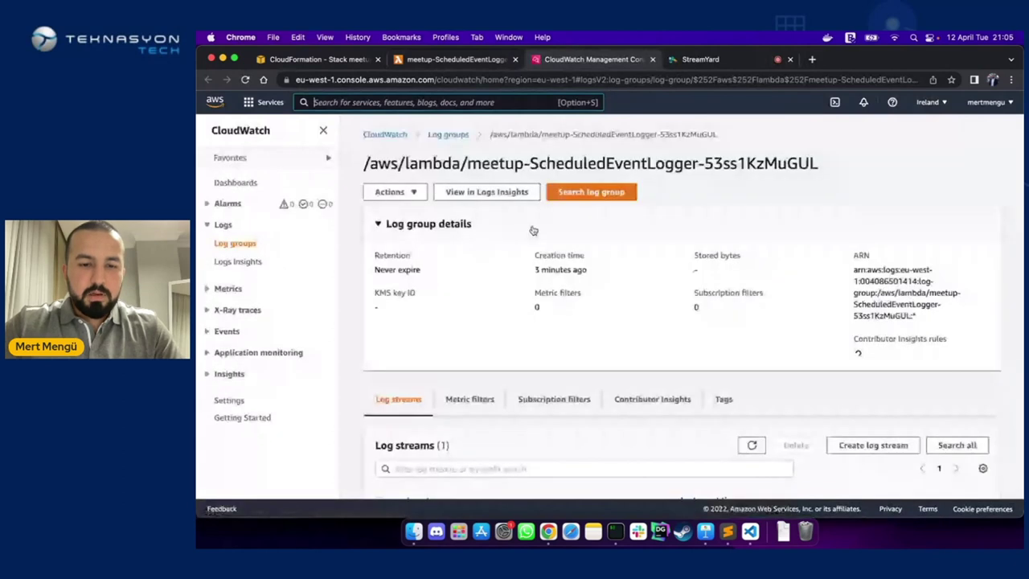
scroll(563, 362, down, 3)
click(496, 479)
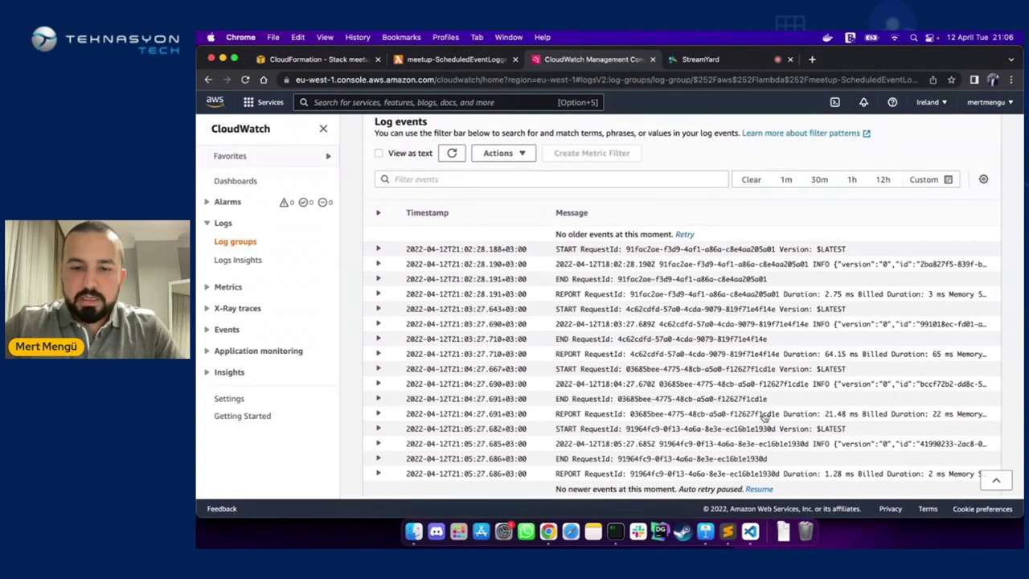
Resume automatic retrying of the log events and refresh the list to look for a new scheduled invocation
click(756, 488)
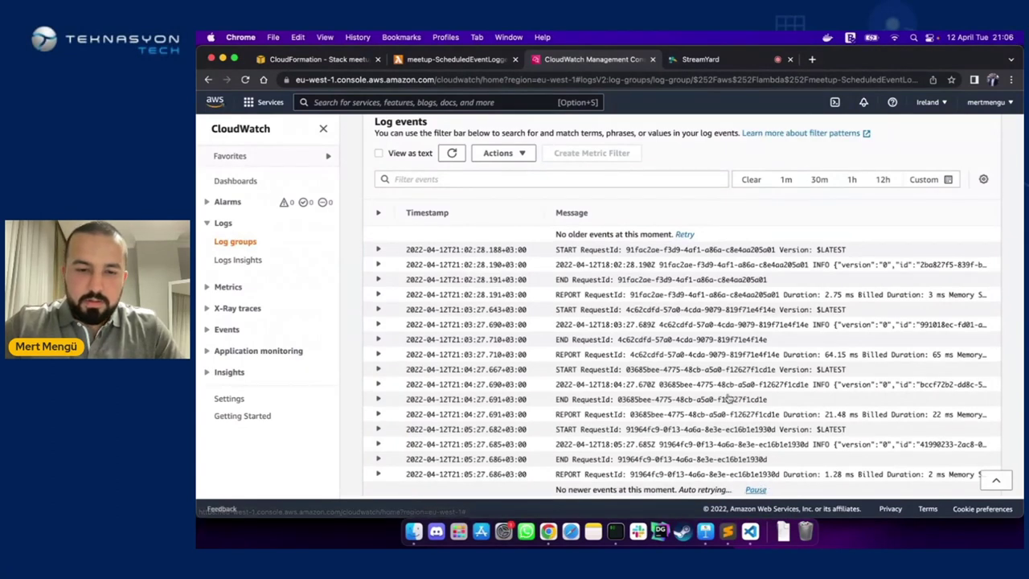
scroll(653, 407, down, 1)
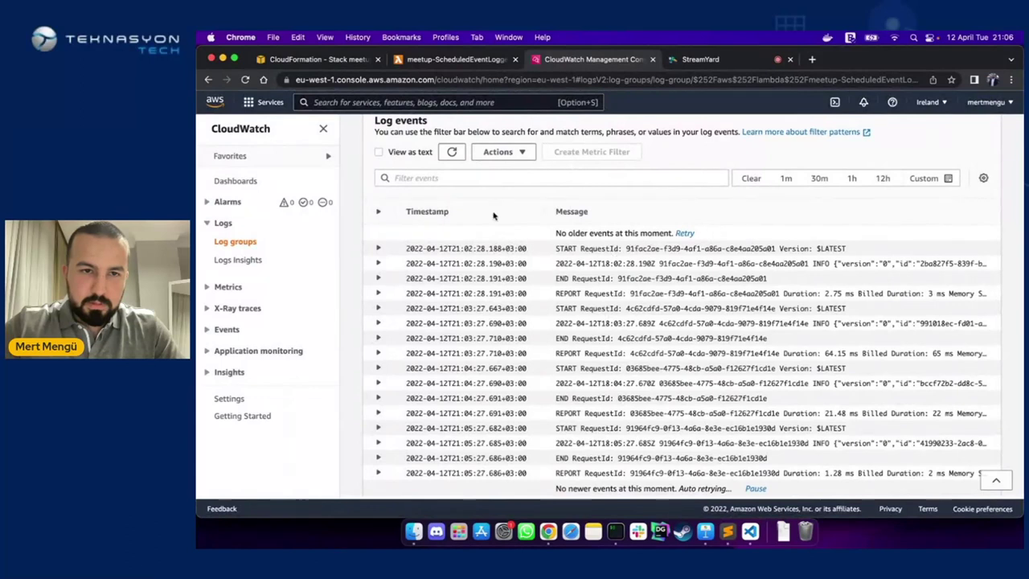
click(451, 152)
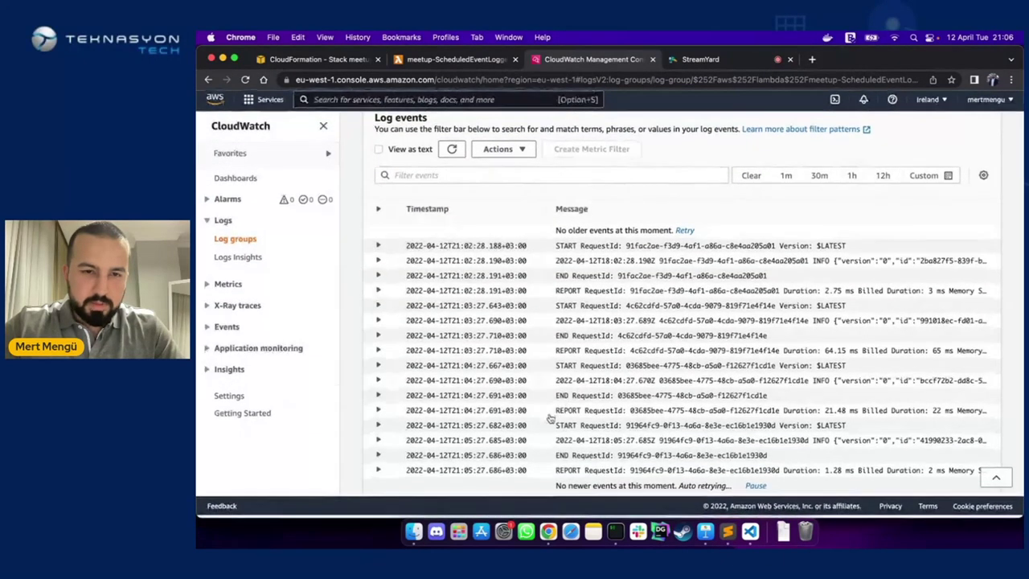
click(454, 156)
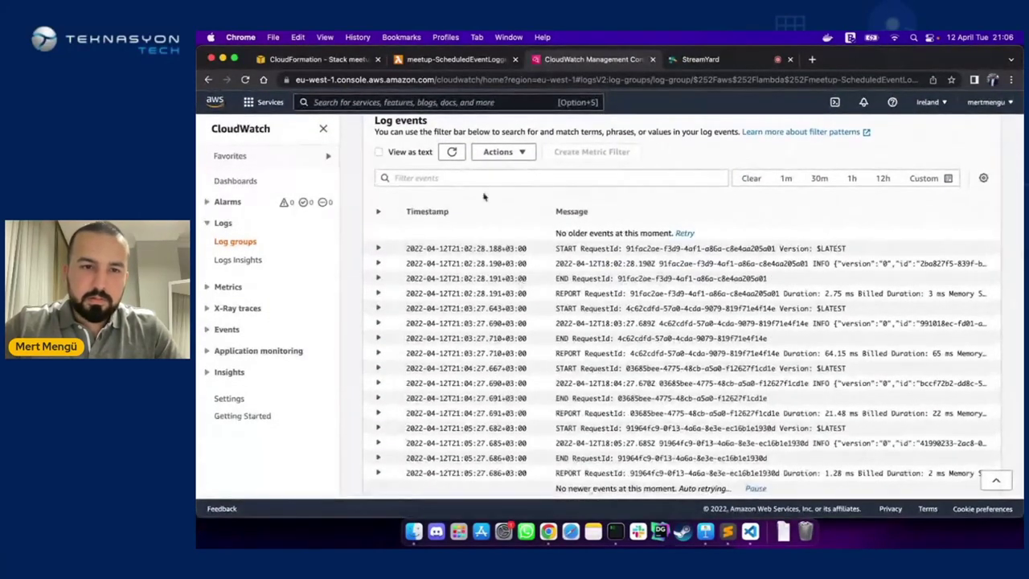
click(452, 152)
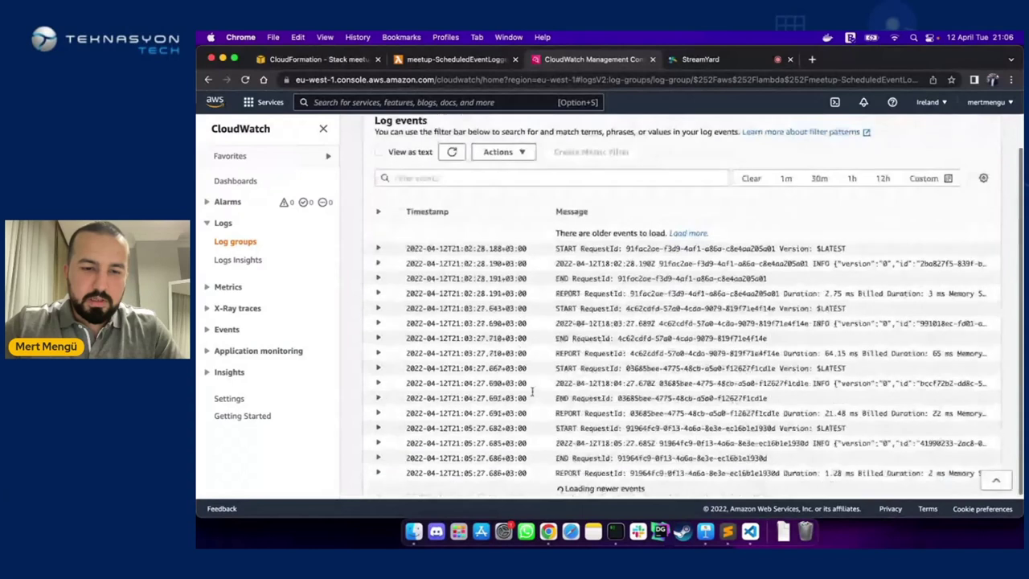
click(452, 152)
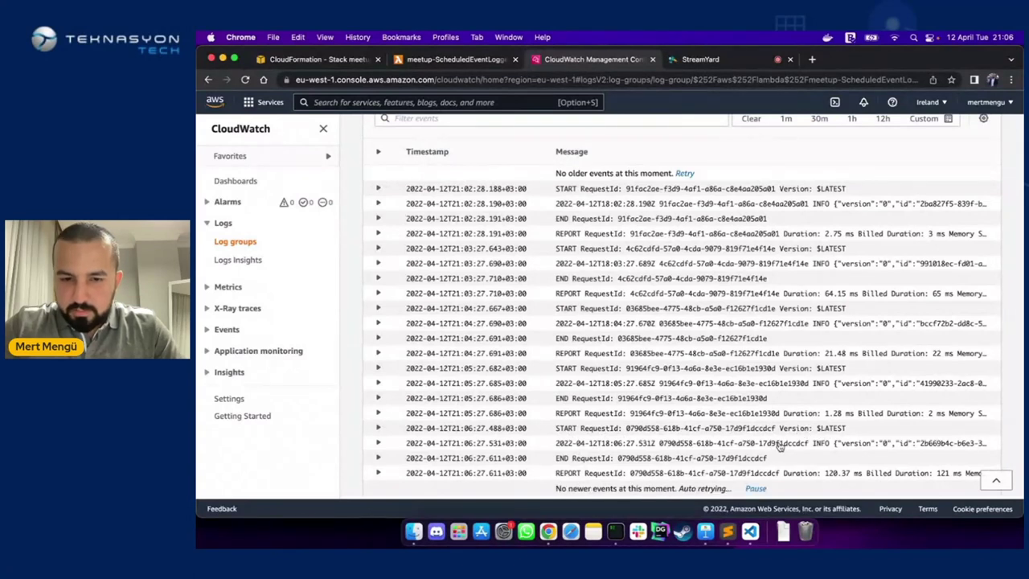
Expand the newest INFO log event, examine its payload's version, region and resources fields, and collapse it again
click(380, 443)
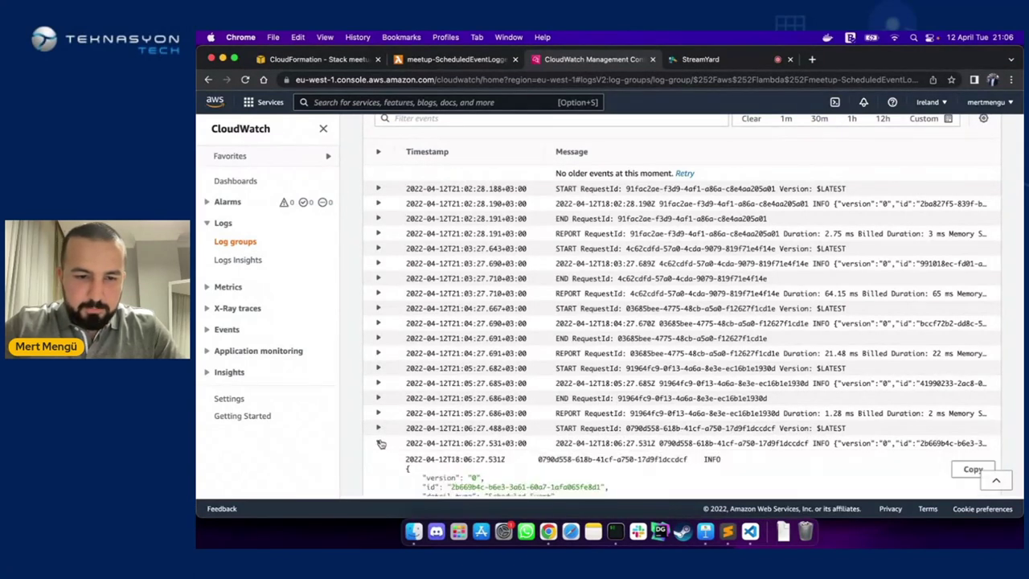
scroll(547, 427, down, 4)
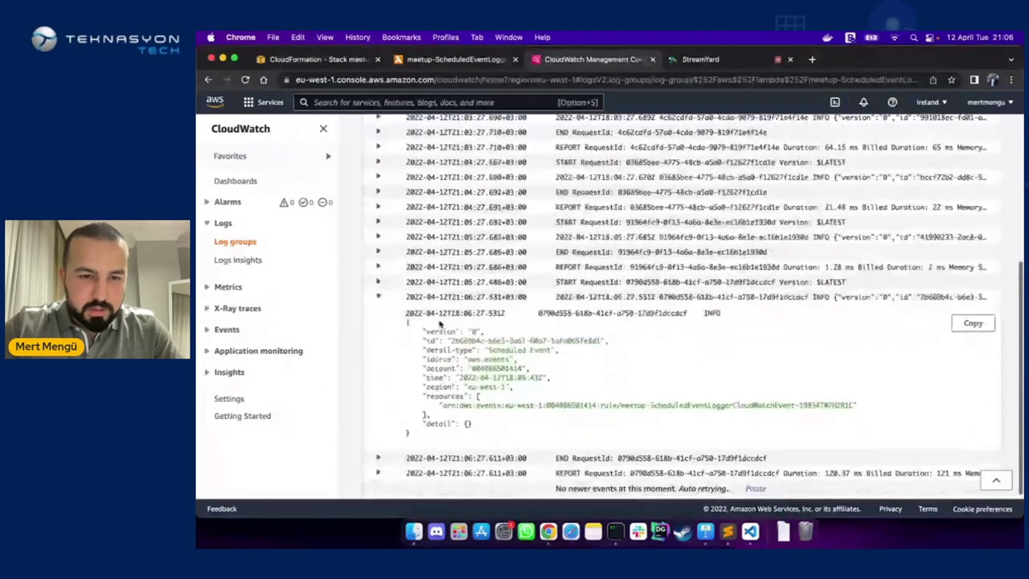
drag(423, 330, 482, 331)
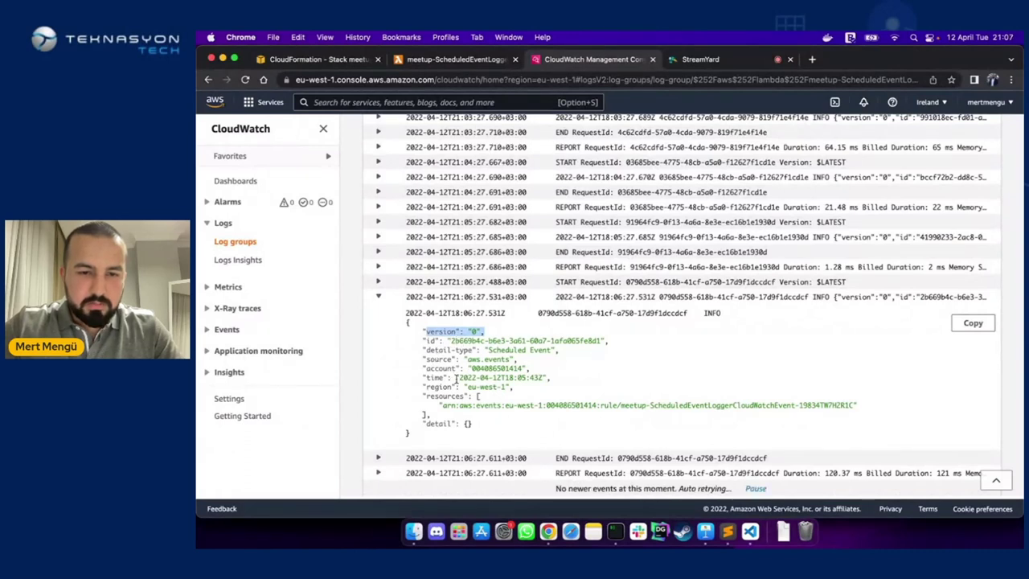
click(927, 102)
click(593, 315)
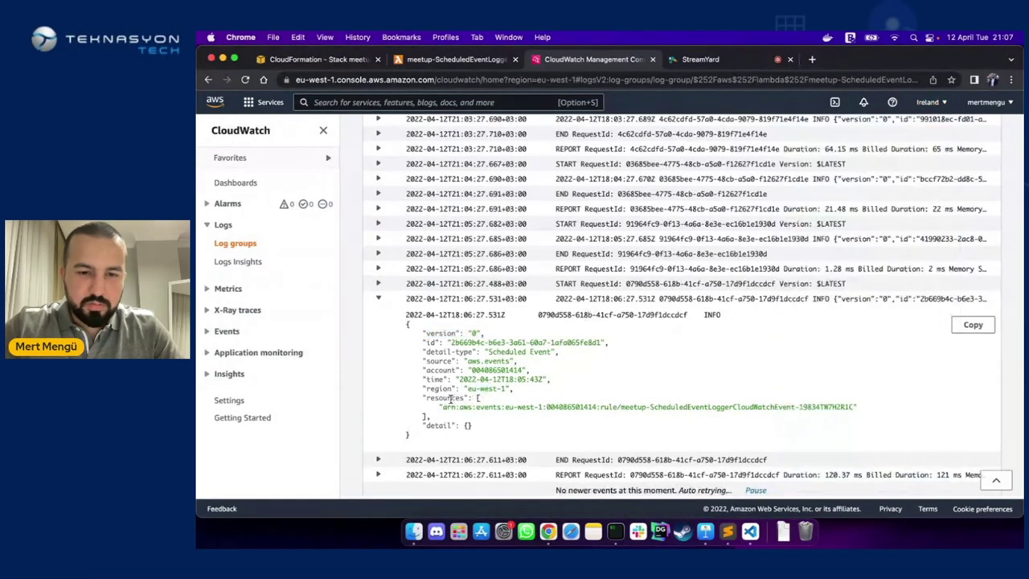
drag(448, 406, 574, 332)
click(574, 333)
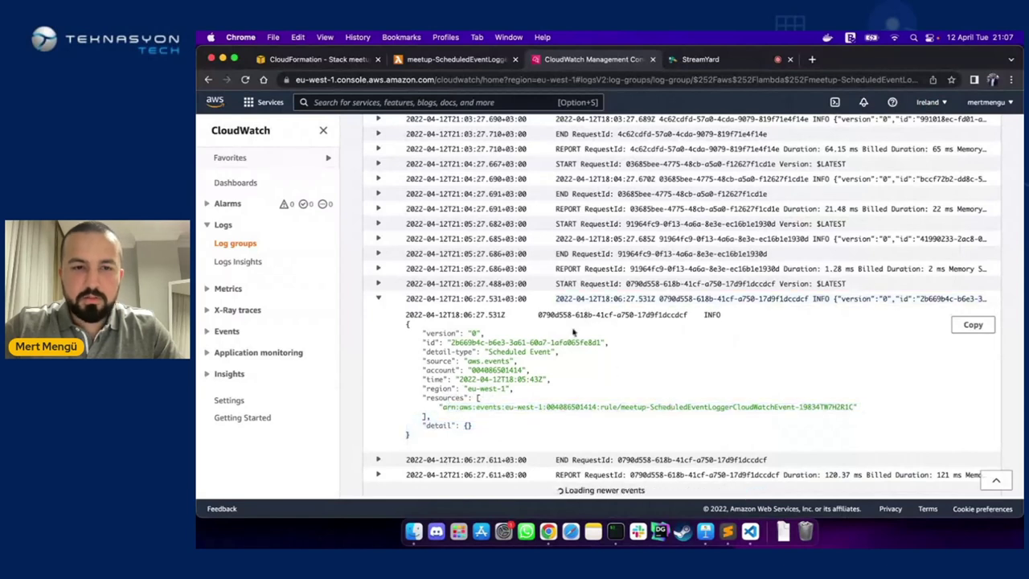
click(379, 299)
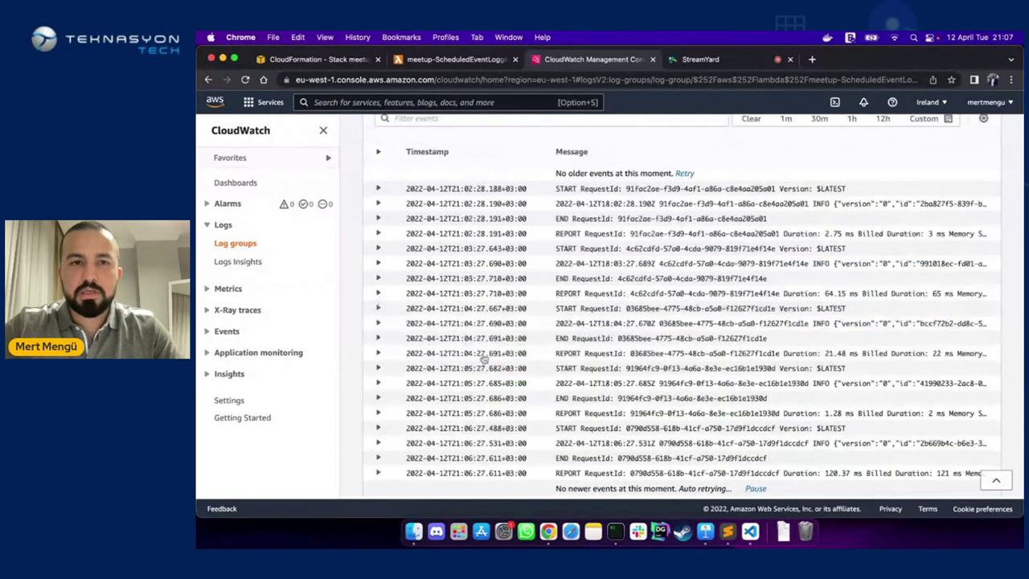
Return to the meetup-ScheduledEventLogger Lambda function and view its code source
click(470, 60)
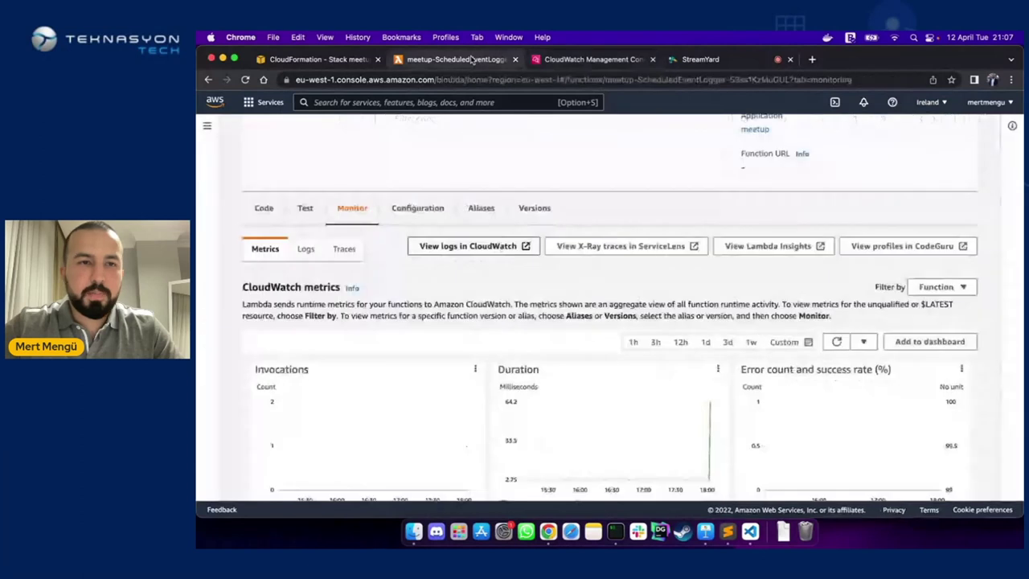
click(263, 207)
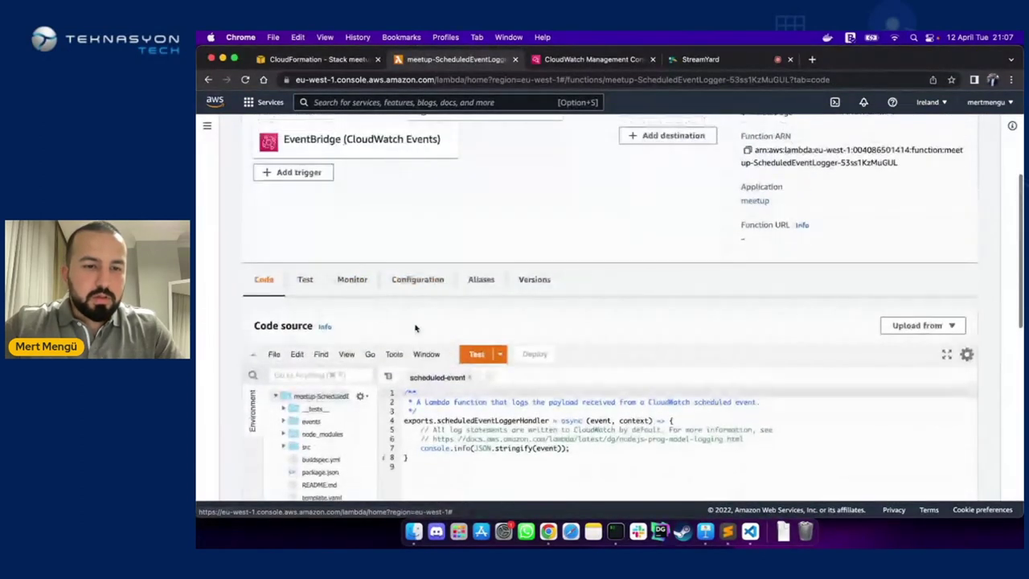
Examine the scheduledEventLoggerHandler code and the project file tree in the function's code source
scroll(415, 326, down, 2)
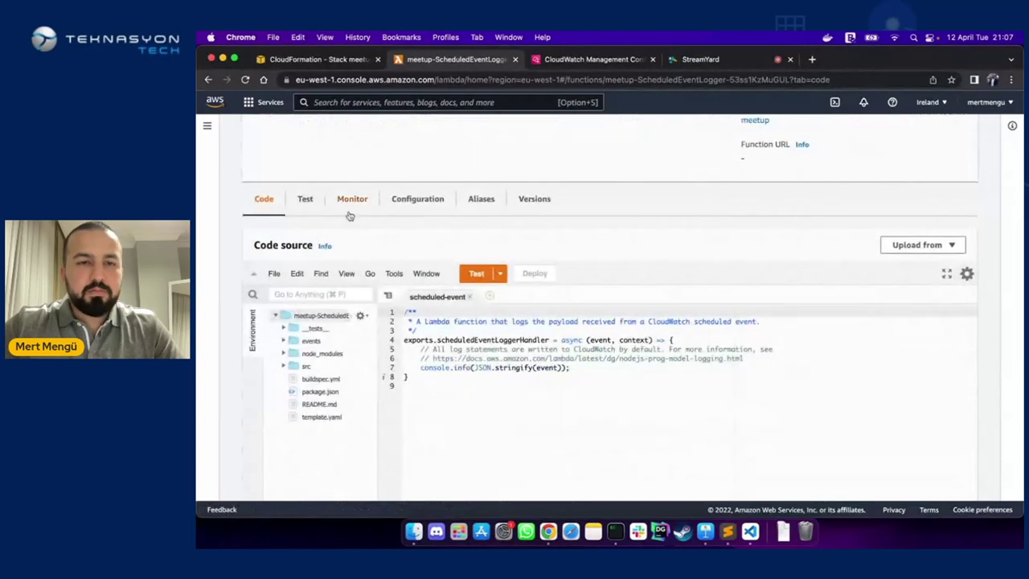
scroll(362, 269, up, 5)
scroll(362, 270, down, 5)
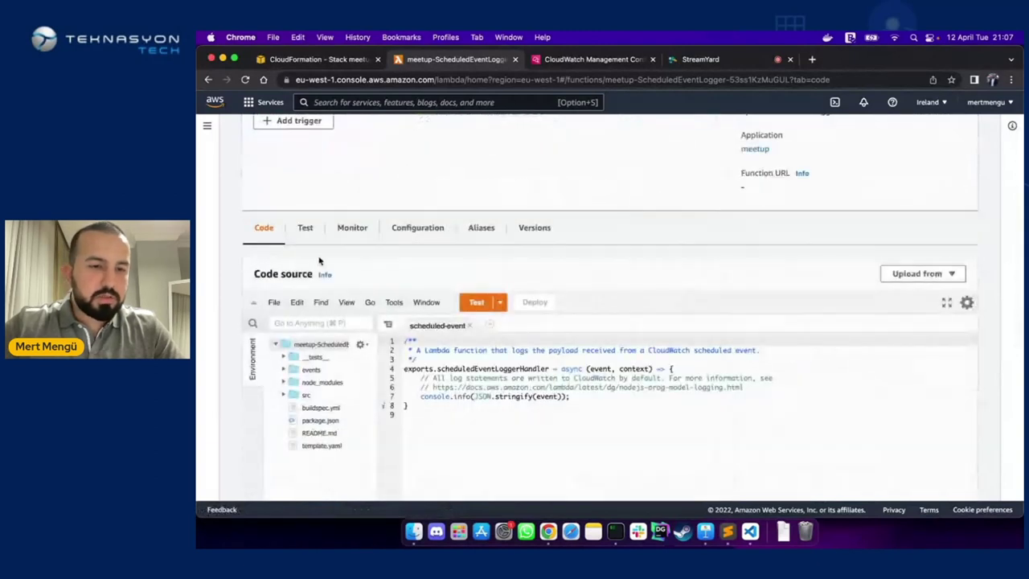
scroll(362, 274, down, 1)
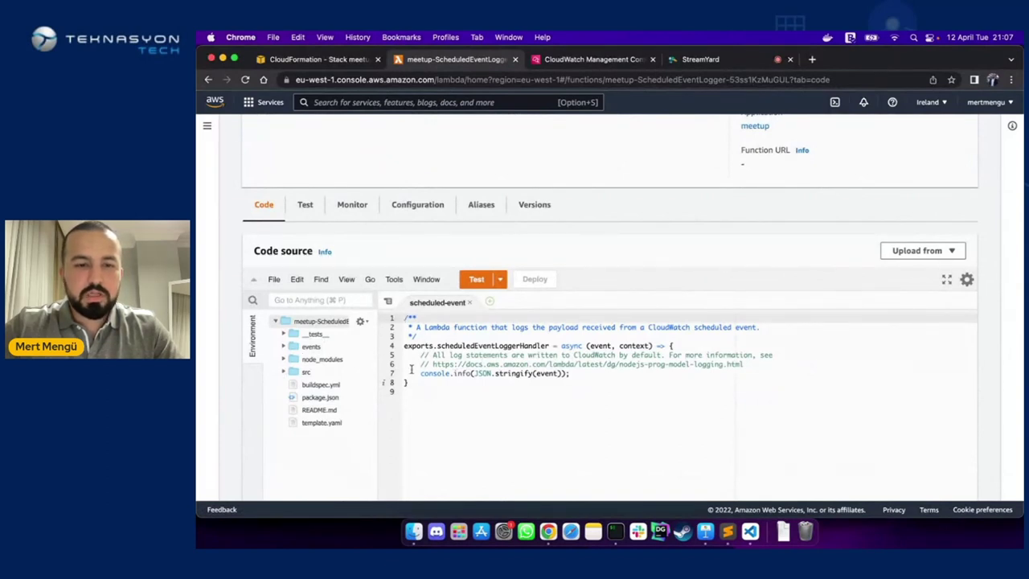
drag(482, 391, 438, 320)
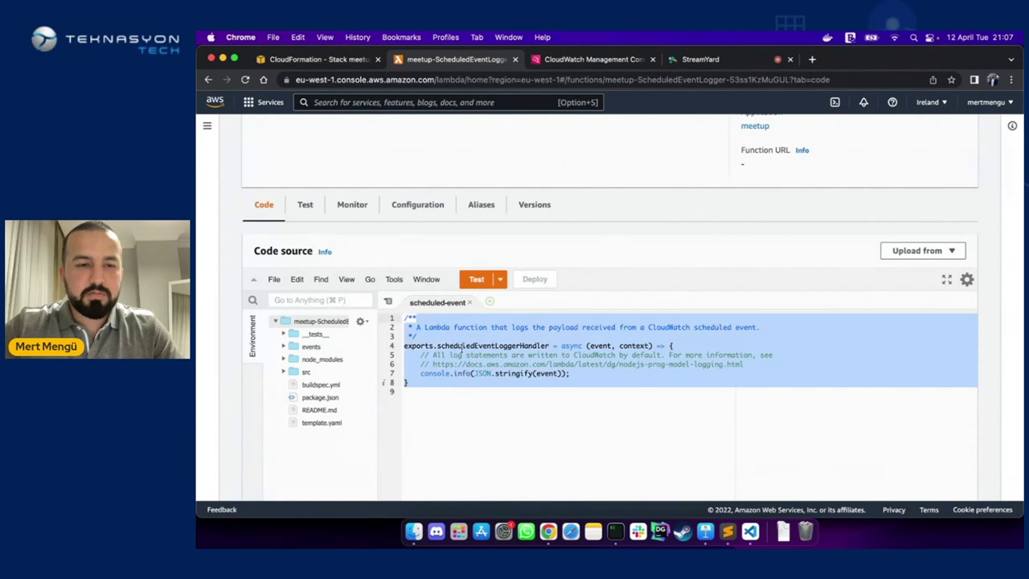
click(462, 345)
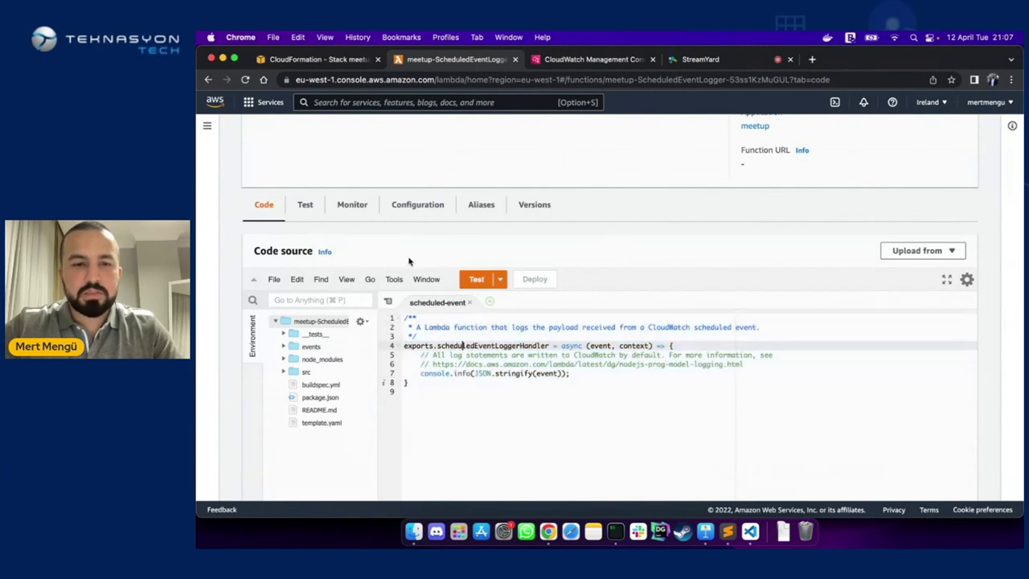
scroll(338, 202, down, 5)
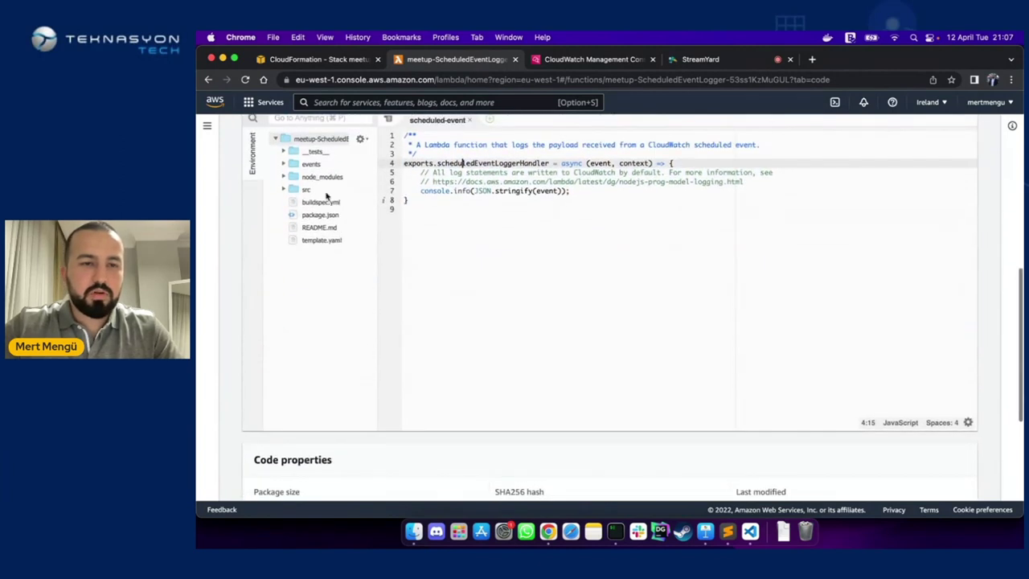
scroll(383, 282, up, 2)
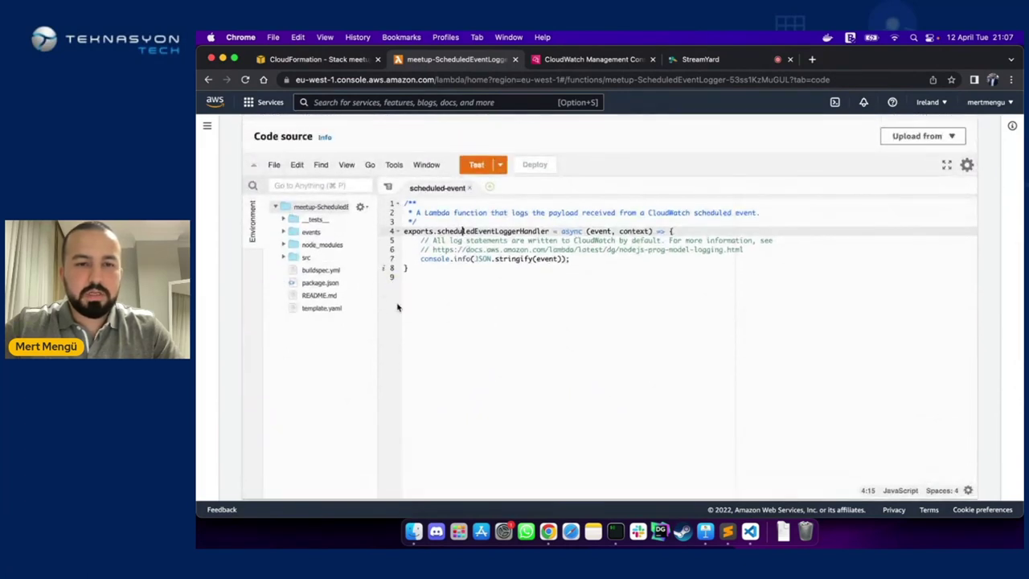
scroll(362, 241, up, 3)
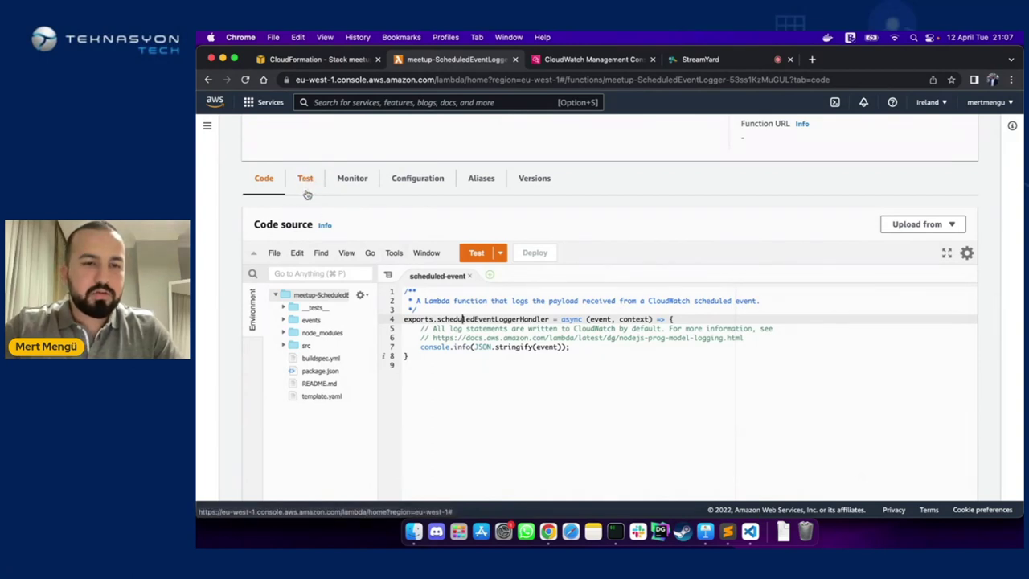
Review the function's monitoring views: CloudWatch metrics, recent invocation logs and X-Ray traces
click(357, 183)
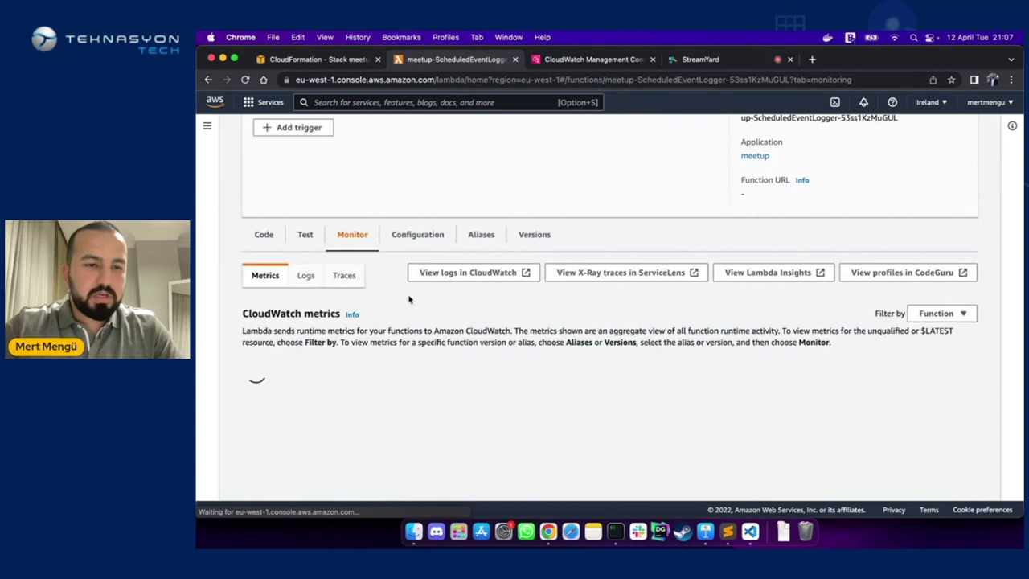
scroll(340, 300, down, 1)
scroll(486, 260, down, 3)
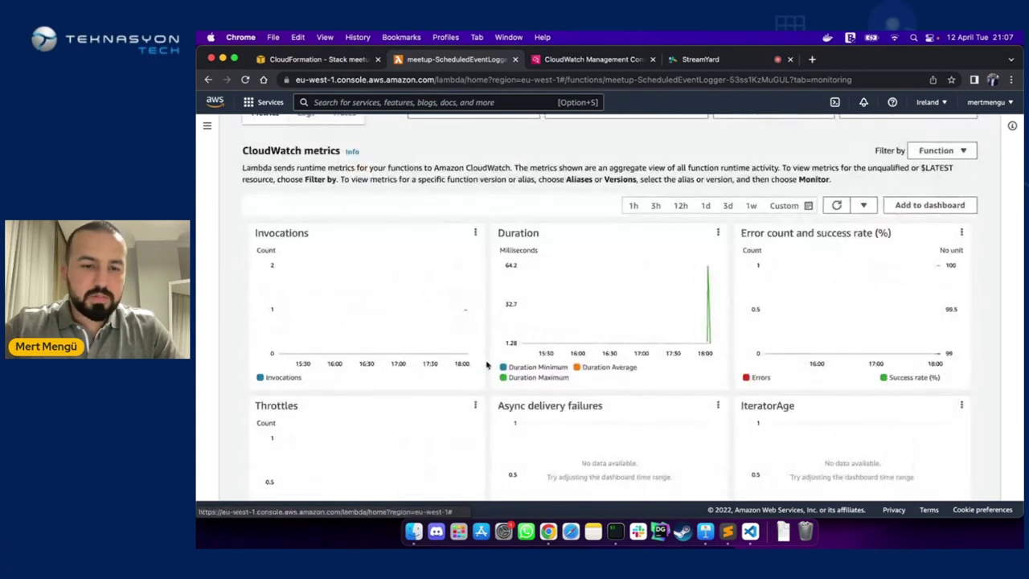
scroll(486, 364, down, 3)
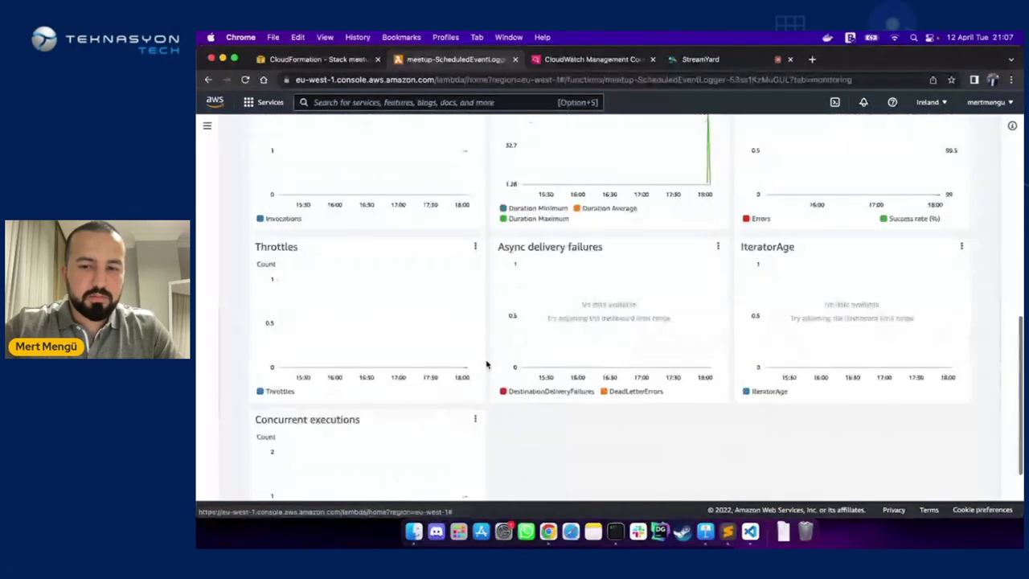
scroll(487, 362, up, 5)
click(305, 236)
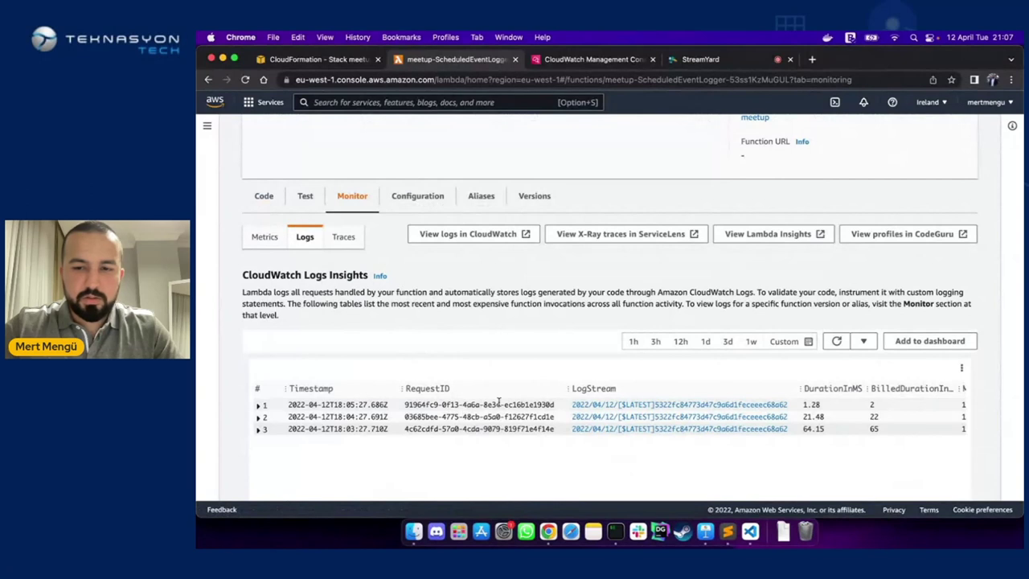
click(344, 238)
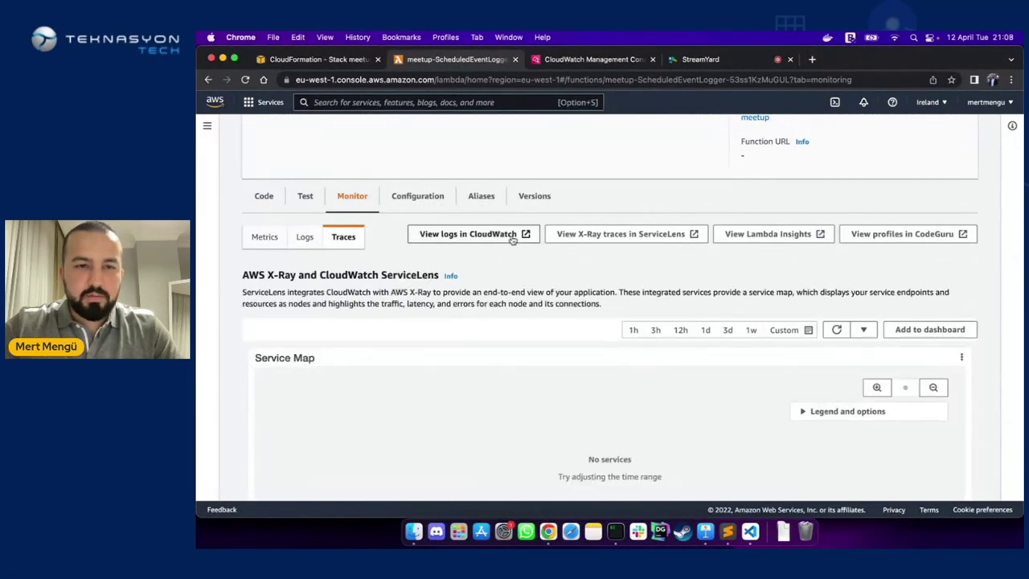
Open the function's permissions configuration and examine the CloudWatch Logs actions allowed by its execution role
click(407, 209)
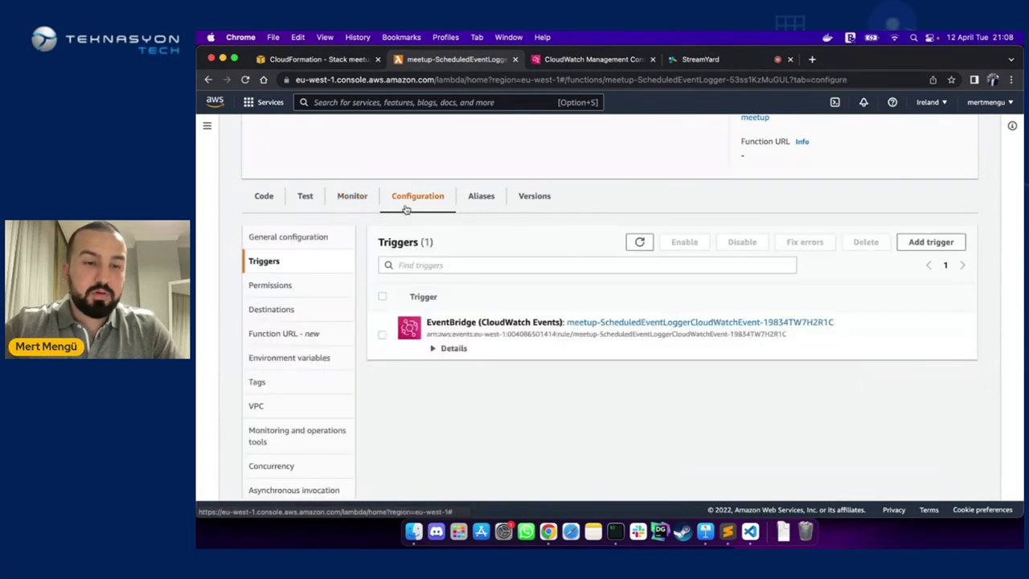
click(317, 285)
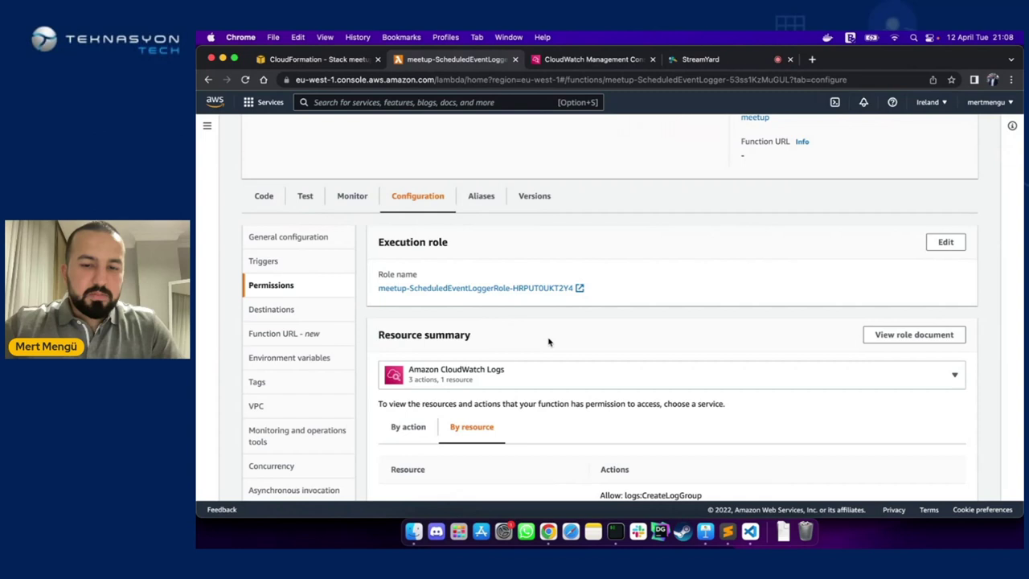
scroll(549, 341, down, 4)
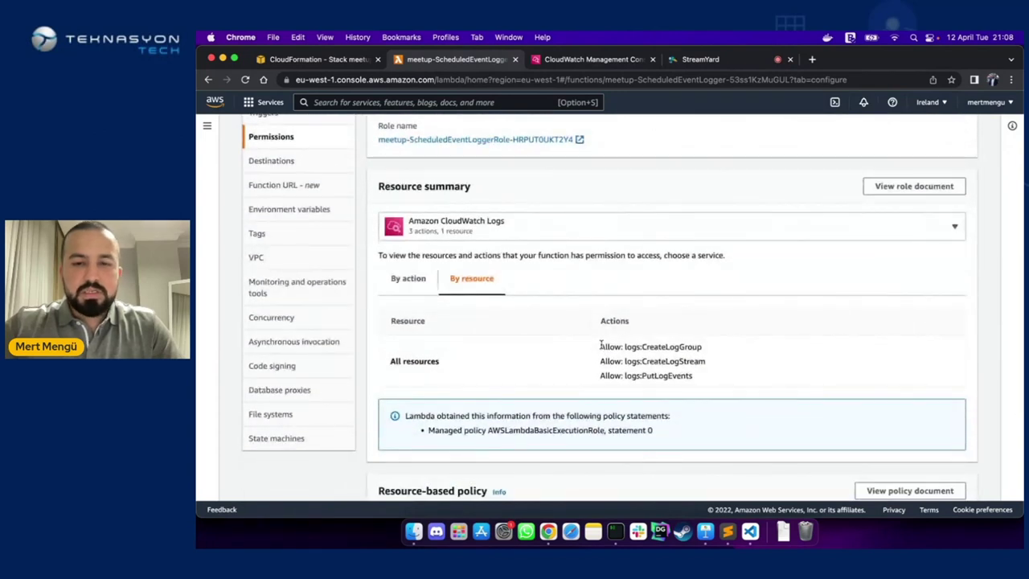
drag(601, 344, 701, 376)
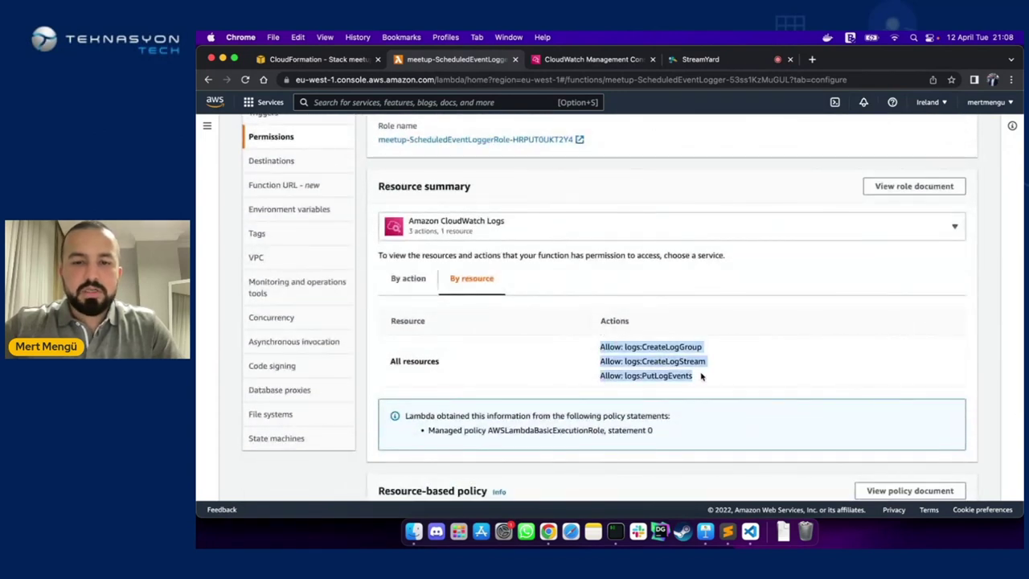
click(701, 375)
drag(688, 371, 604, 346)
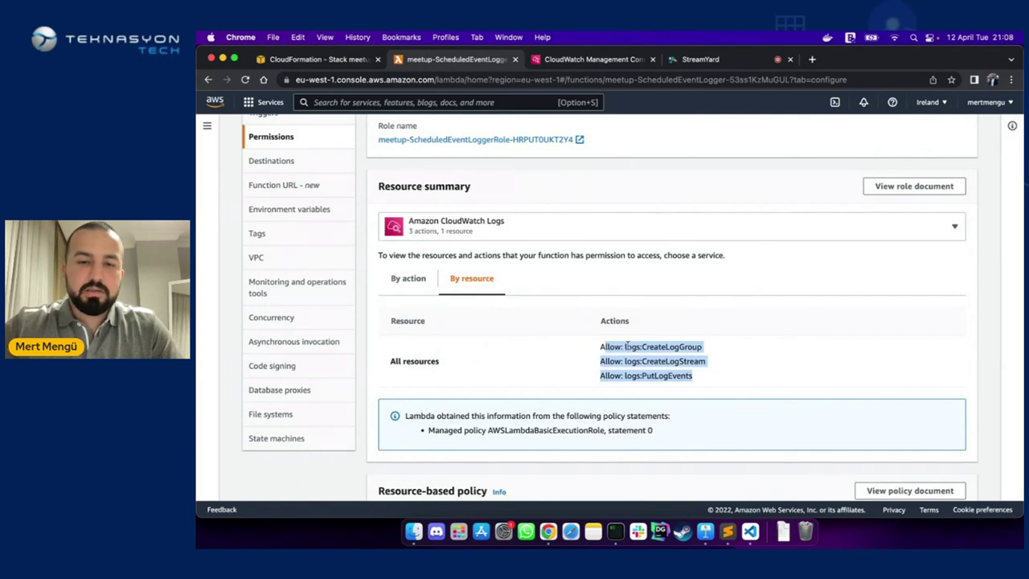
click(658, 348)
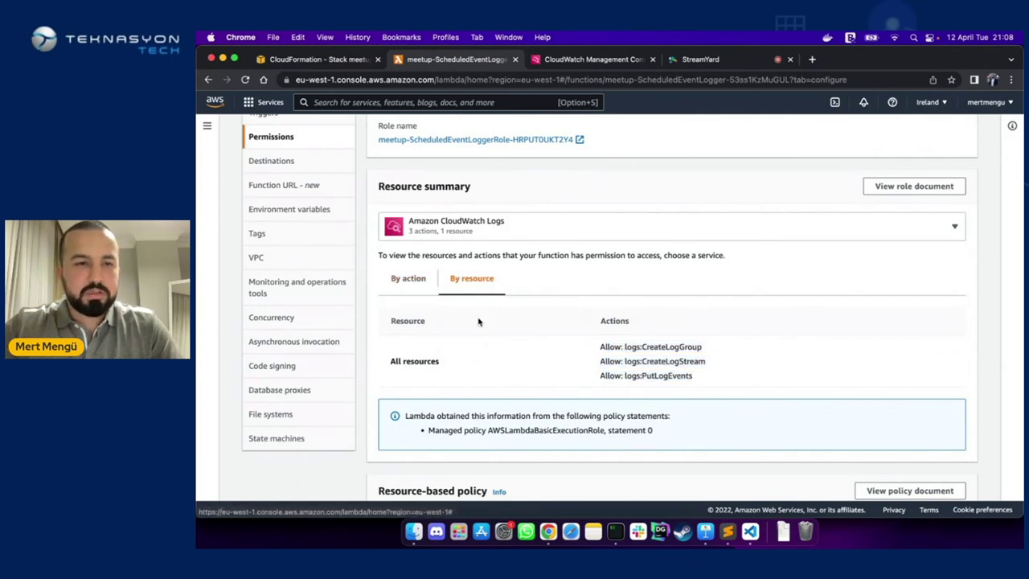
scroll(535, 349, down, 1)
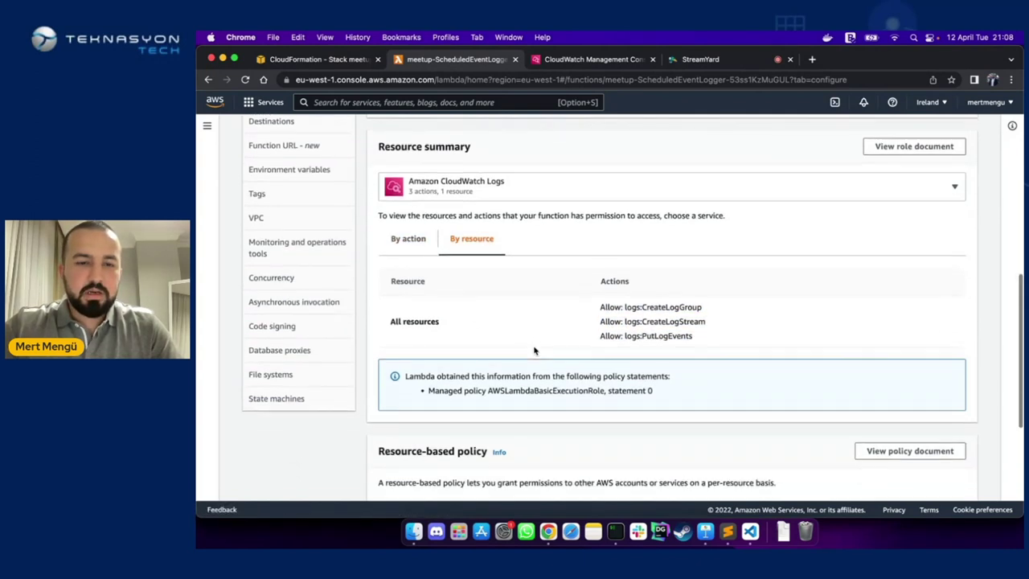
scroll(470, 306, up, 2)
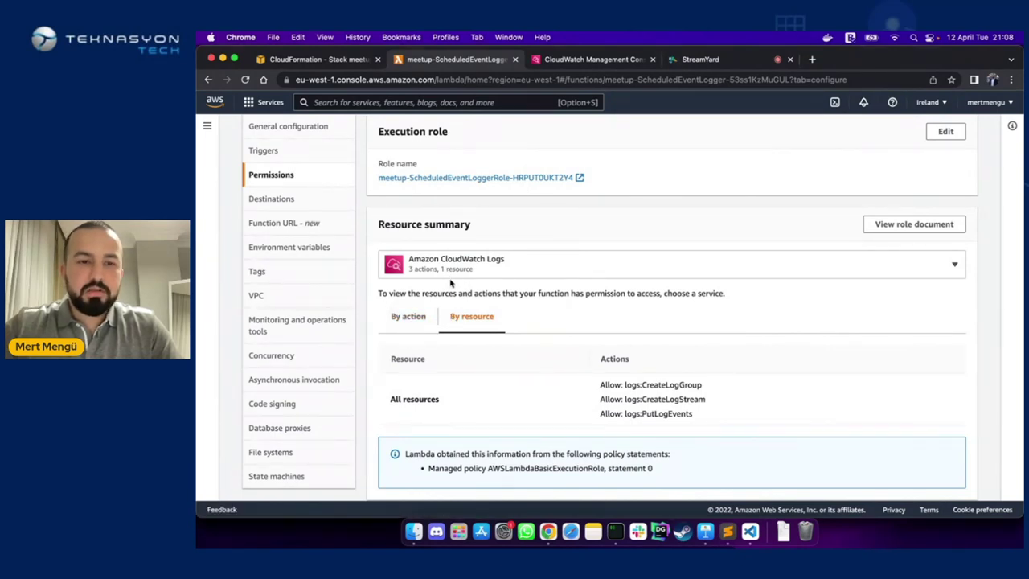
View the function's destinations and Function URL configuration, and locate the Function URL field in the function overview
click(307, 199)
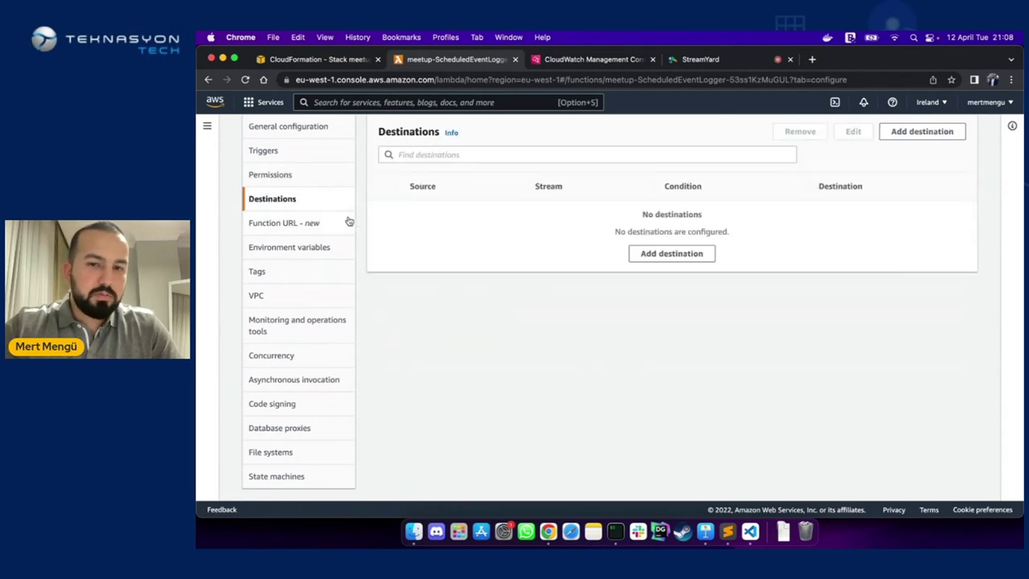
click(296, 232)
scroll(560, 265, up, 3)
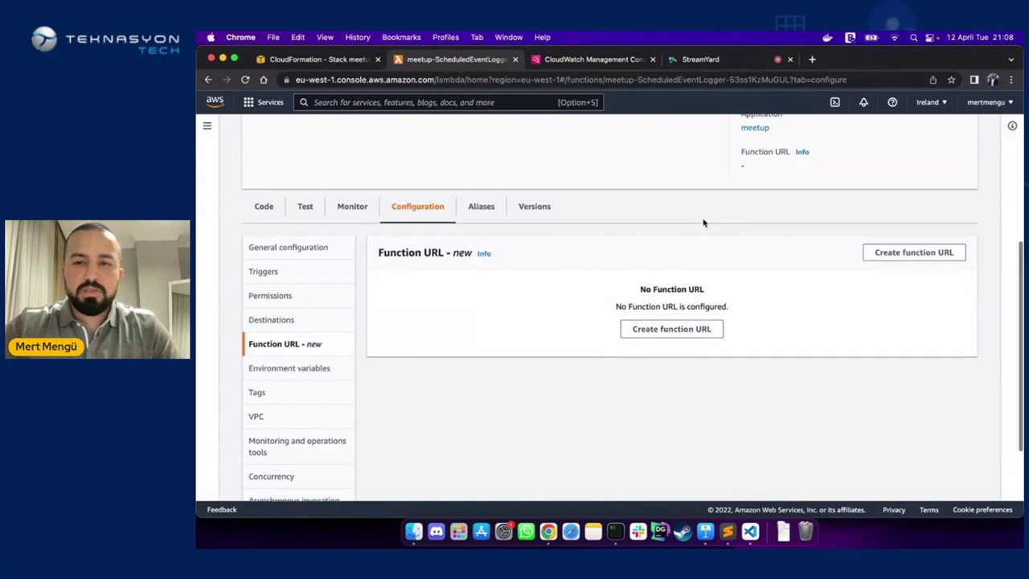
scroll(703, 222, up, 3)
mouse_move(746, 276)
mouse_down()
mouse_move(751, 261)
mouse_move(738, 259)
mouse_up()
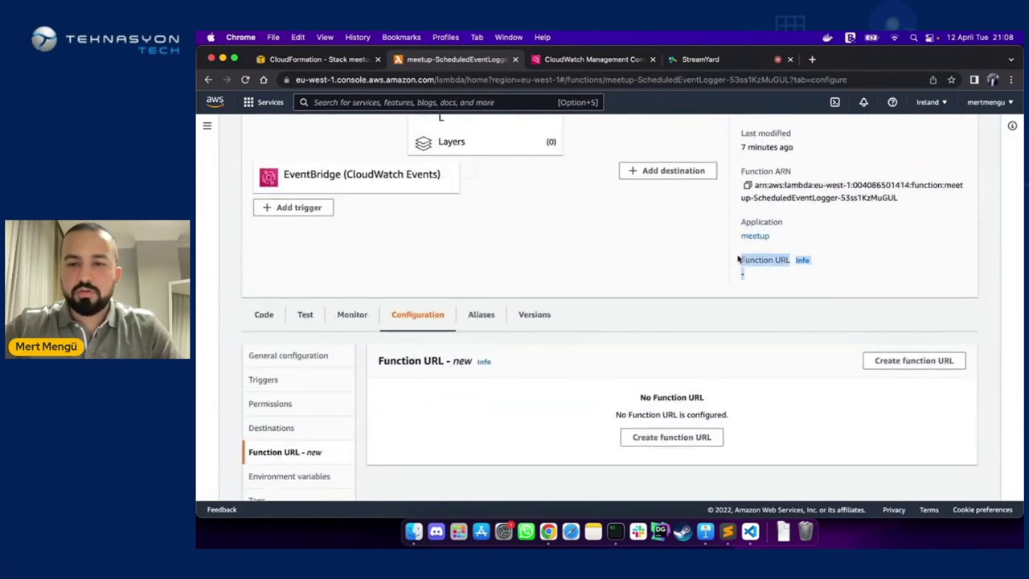
Create a function URL for the Lambda function with auth type NONE and save it
click(689, 436)
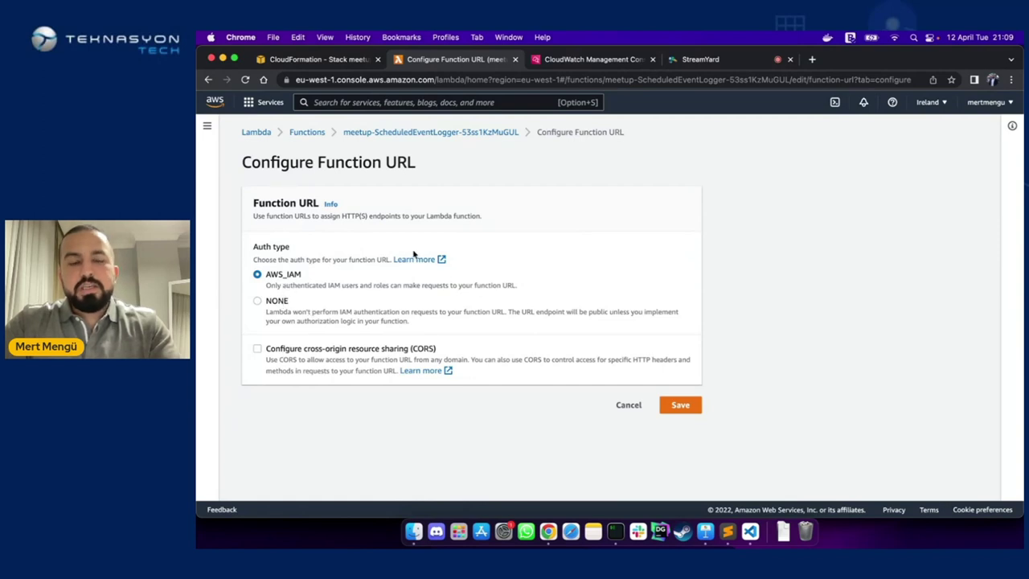
click(257, 301)
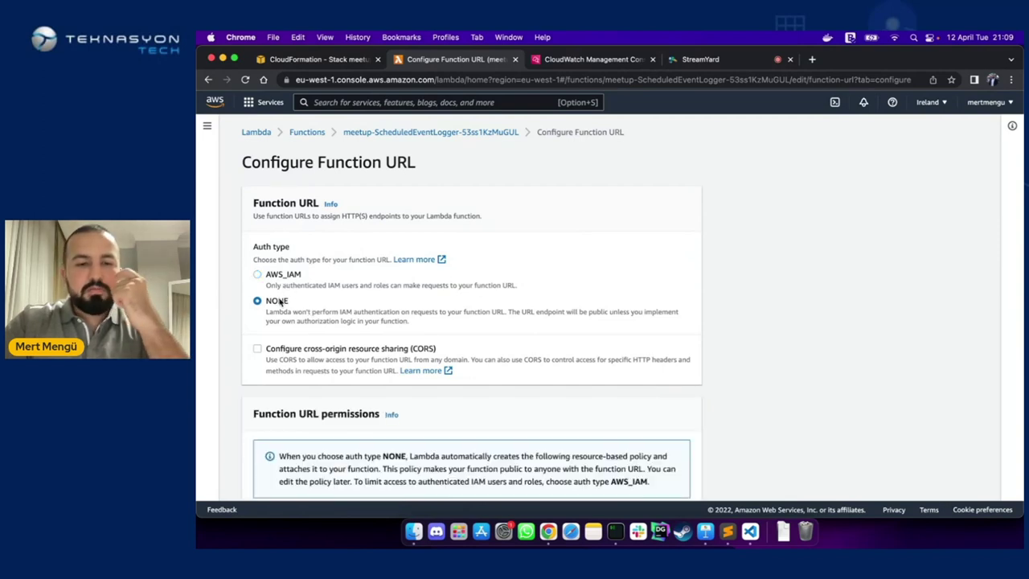
scroll(666, 314, down, 1)
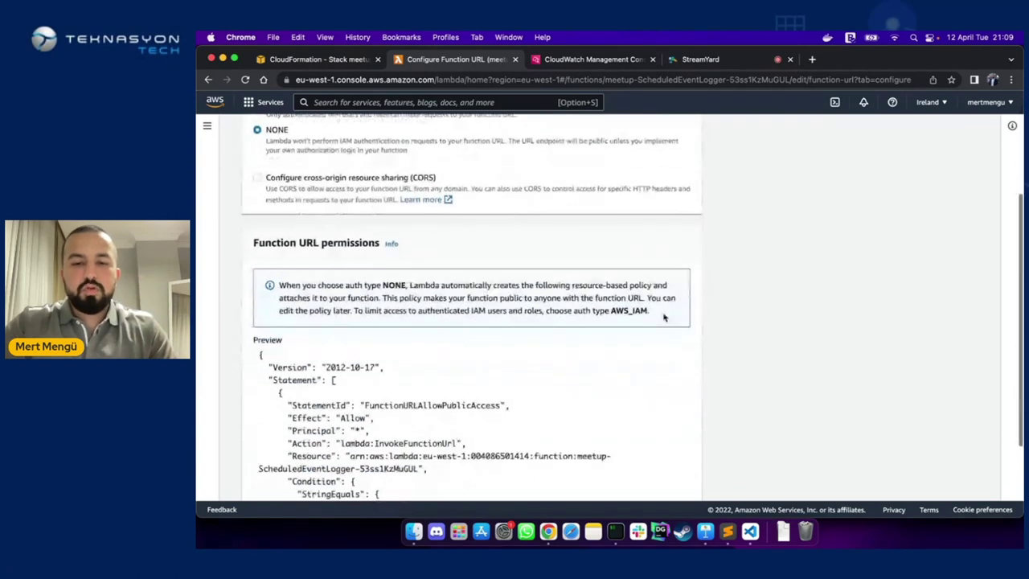
scroll(783, 324, down, 3)
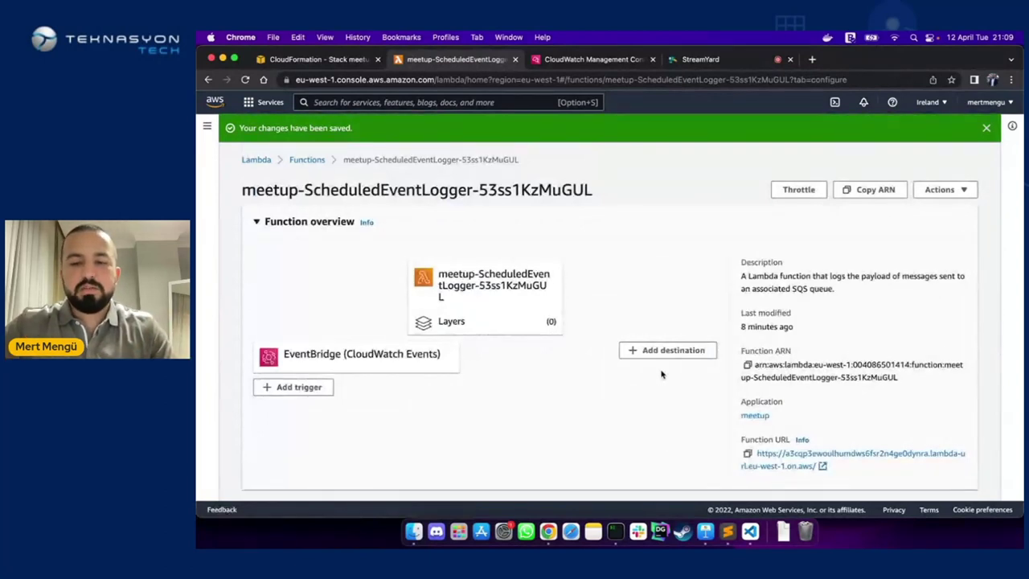
Open the new function URL in a separate browser tab to inspect its response, and check the CloudWatch log stream
scroll(661, 373, down, 1)
click(802, 434)
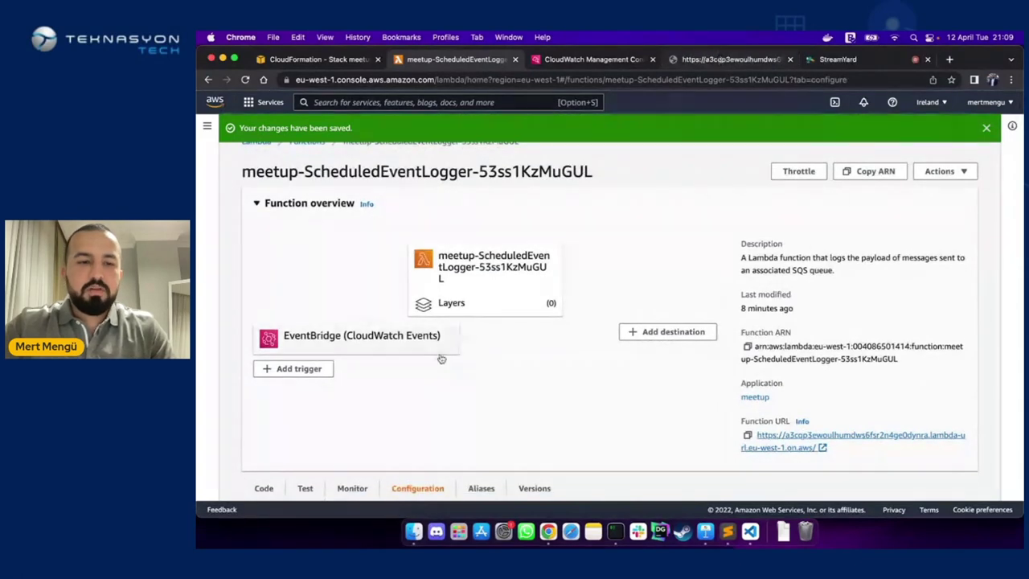
click(718, 61)
double_click(208, 103)
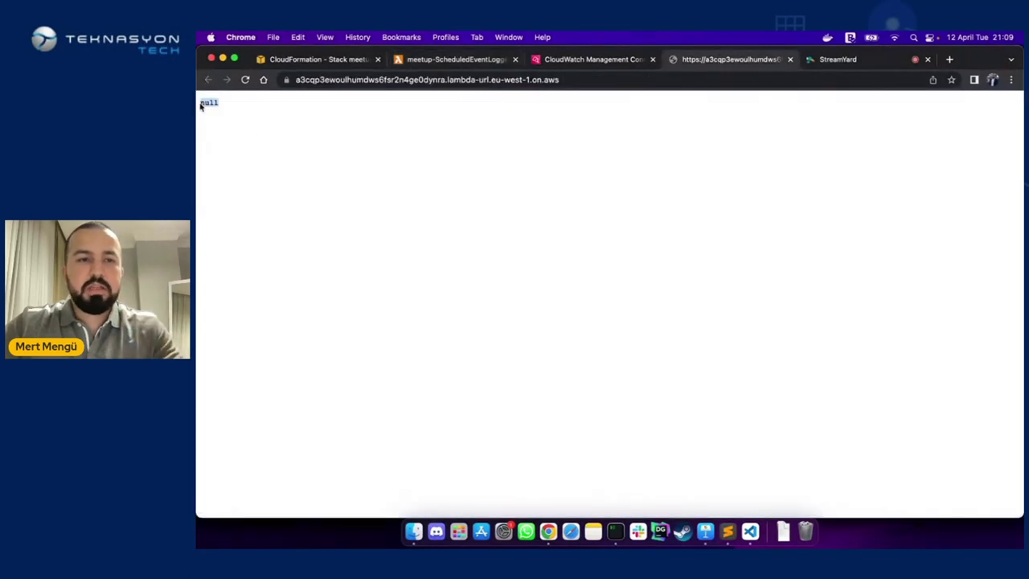
click(249, 154)
click(565, 64)
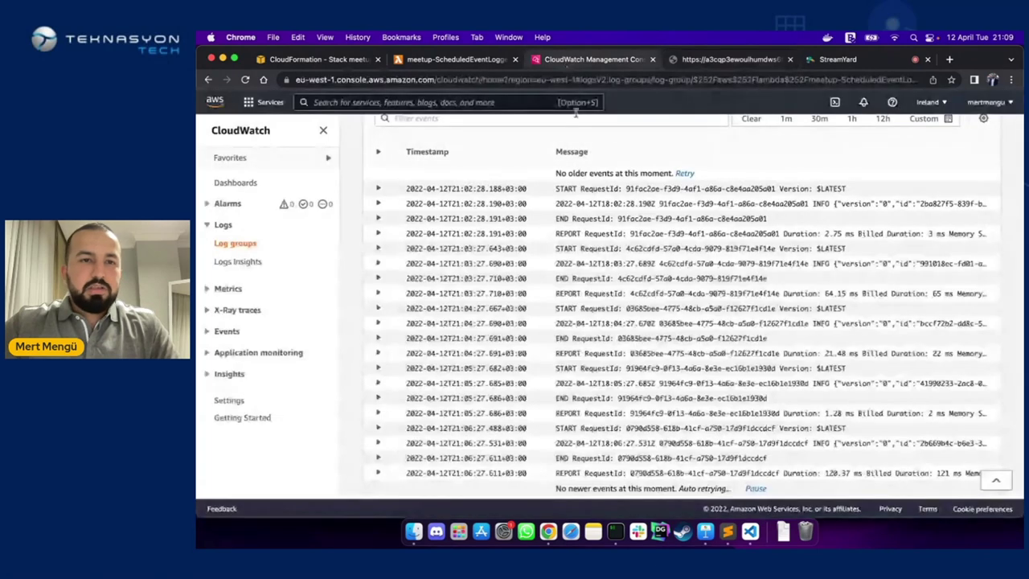
Return to the Lambda function, change its function URL auth type to AWS_IAM and save
key(super+alt+Left)
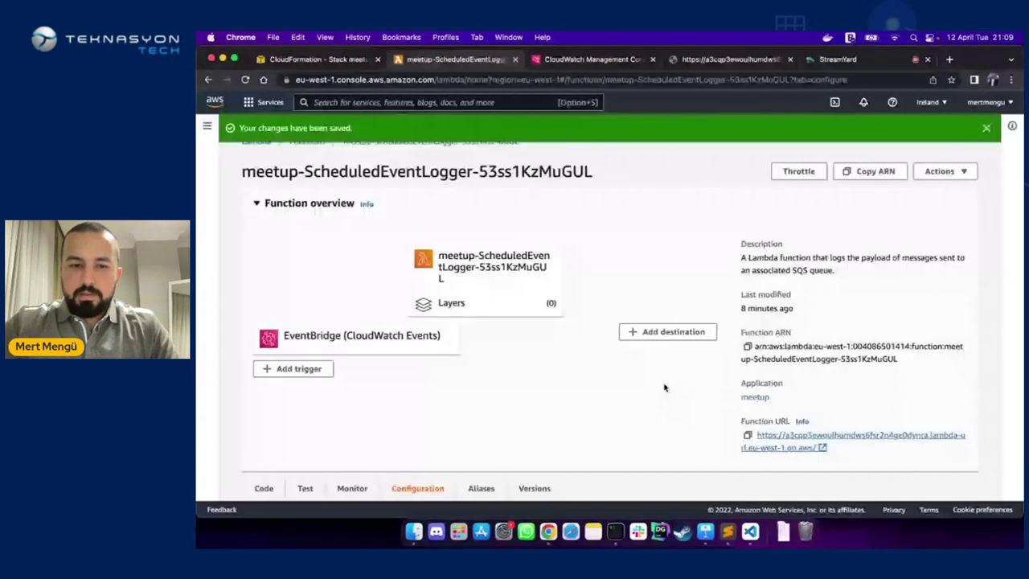
scroll(664, 386, down, 5)
scroll(906, 336, down, 1)
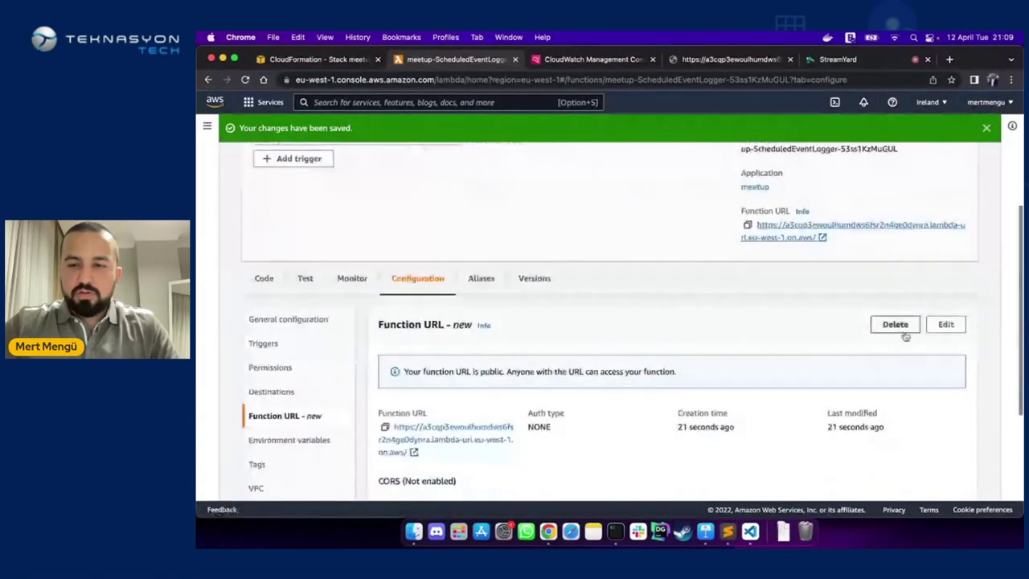
click(946, 324)
click(257, 275)
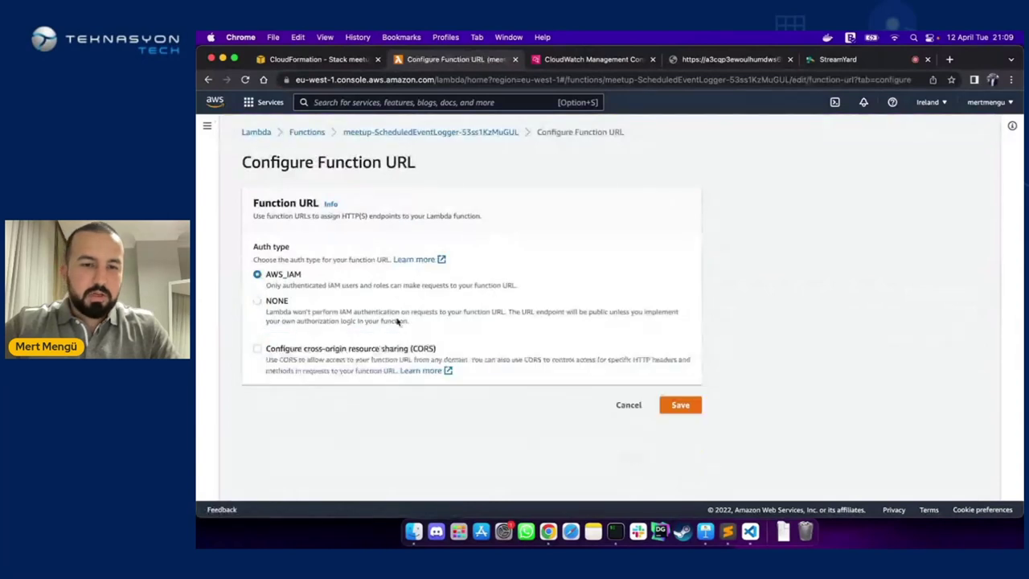
click(687, 410)
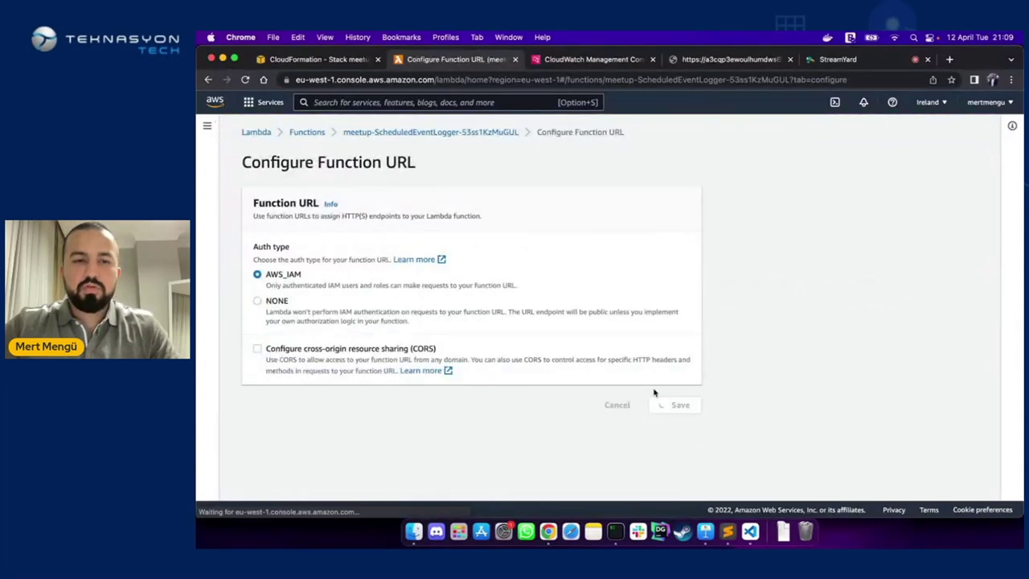
Check the function URL's response page against the CloudWatch log stream after the auth type change
scroll(687, 404, down, 5)
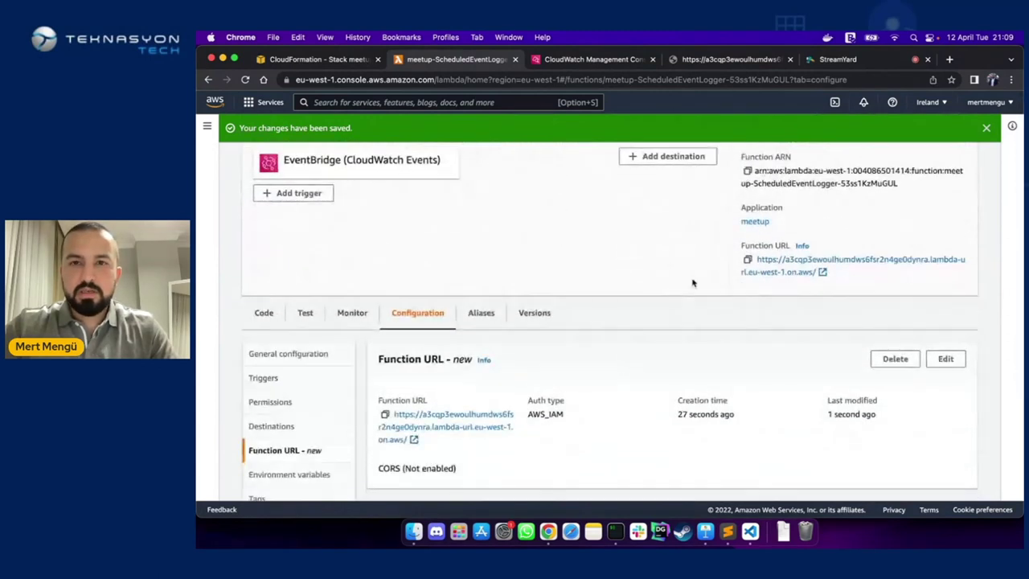
click(730, 60)
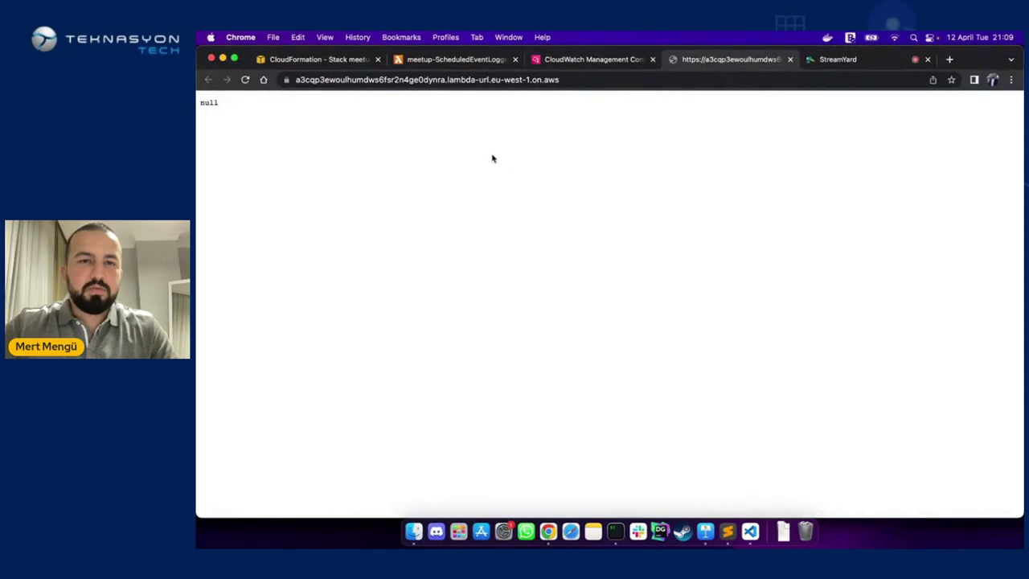
click(583, 60)
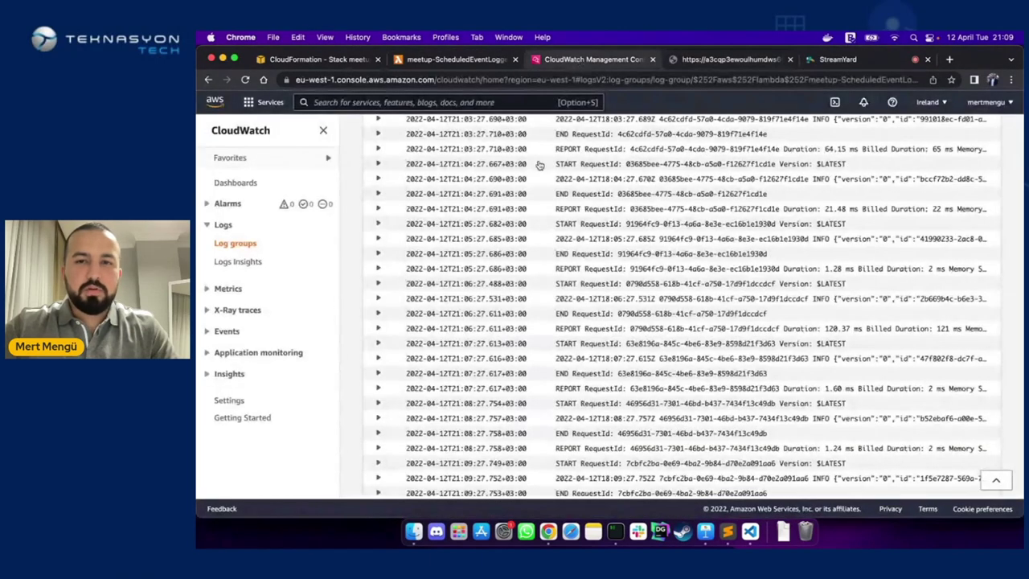
click(701, 62)
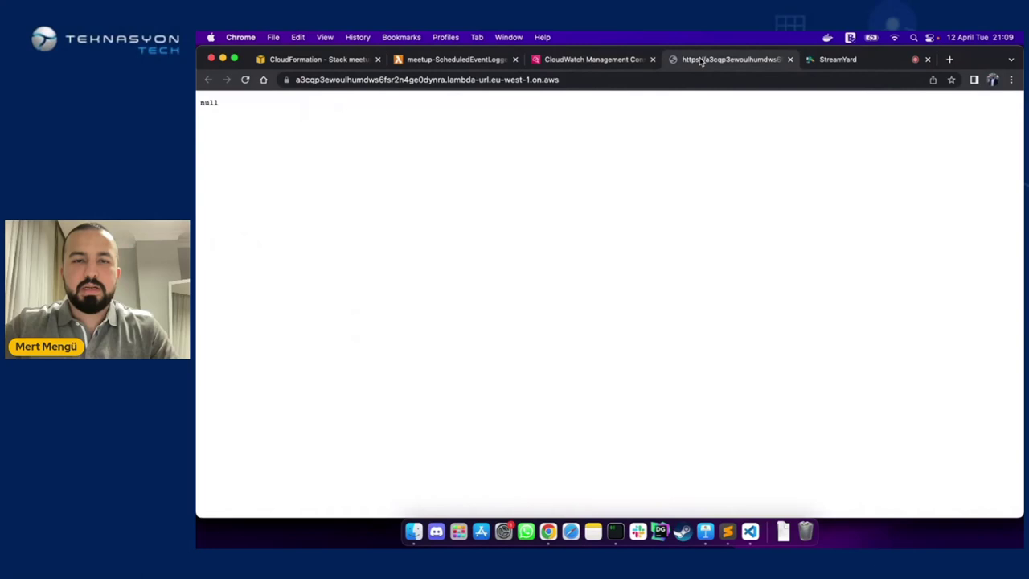
click(604, 65)
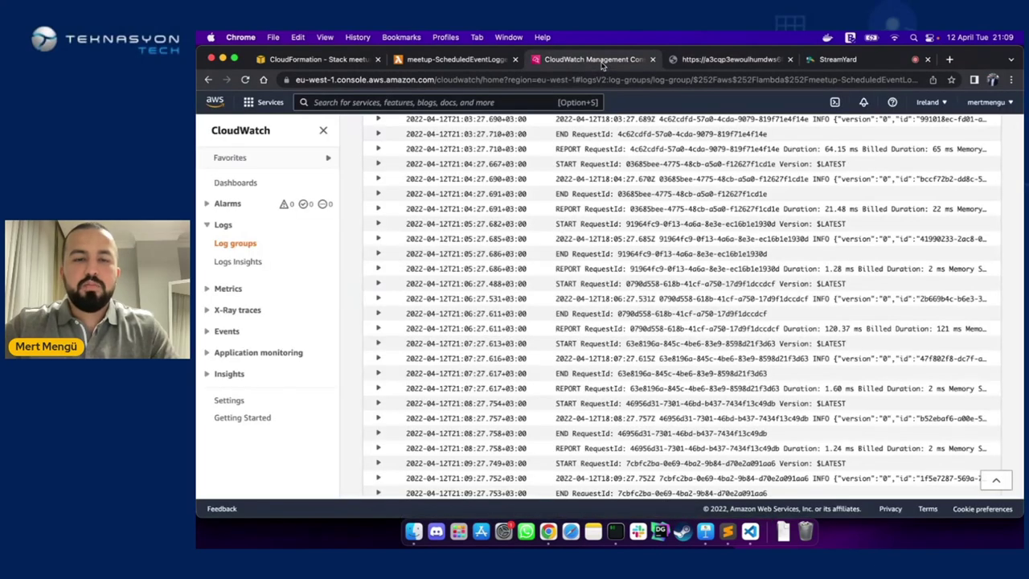
click(730, 61)
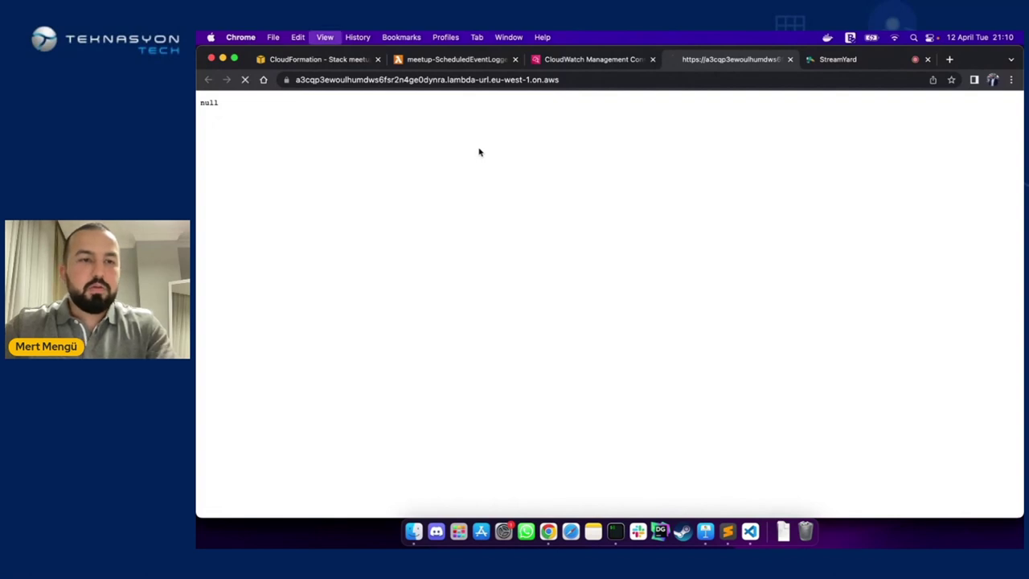
click(580, 62)
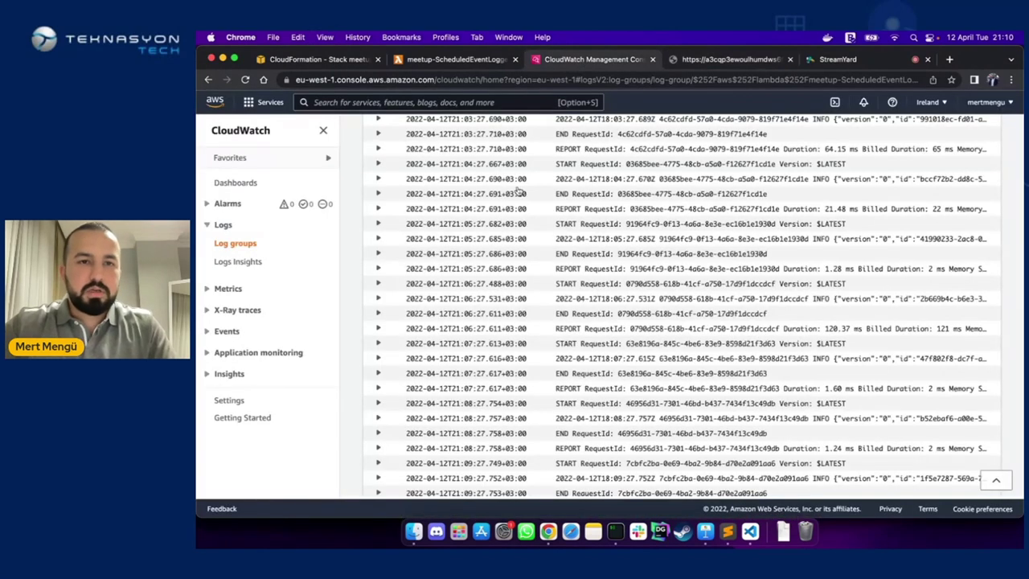
Return to the Lambda function and review its environment variables and tags configuration
click(437, 67)
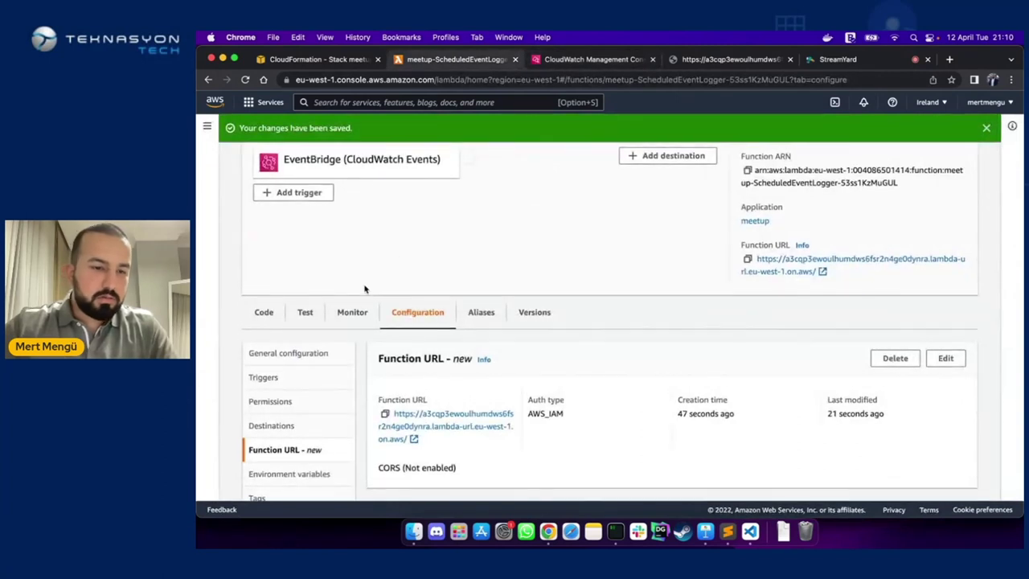
scroll(346, 273, down, 5)
click(289, 313)
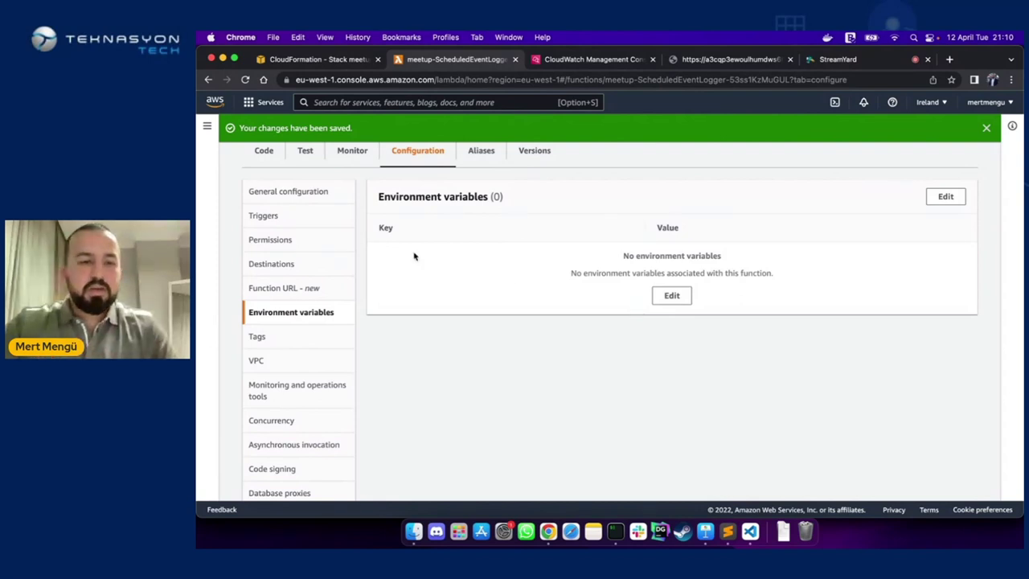
scroll(443, 291, up, 2)
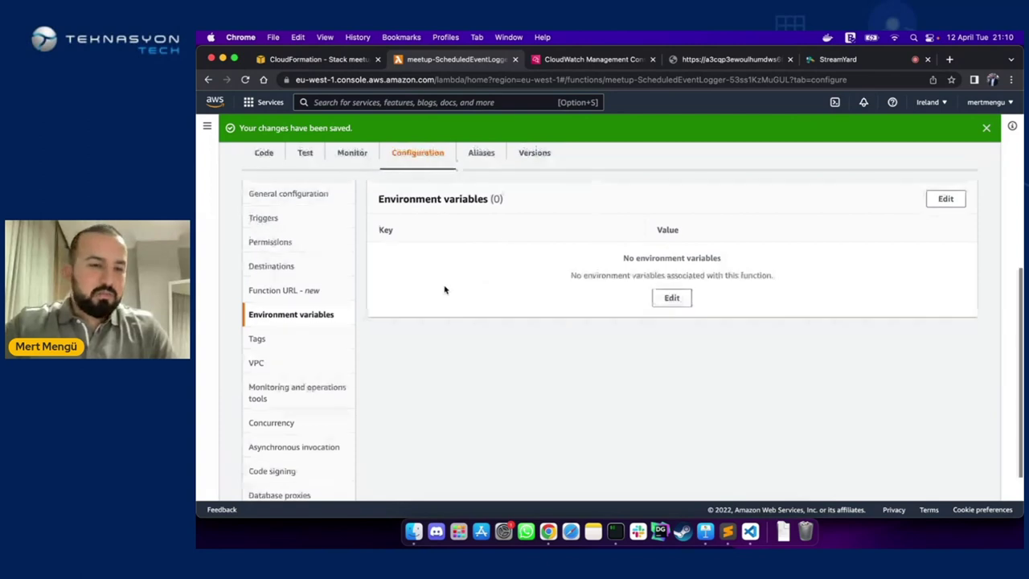
scroll(443, 291, down, 1)
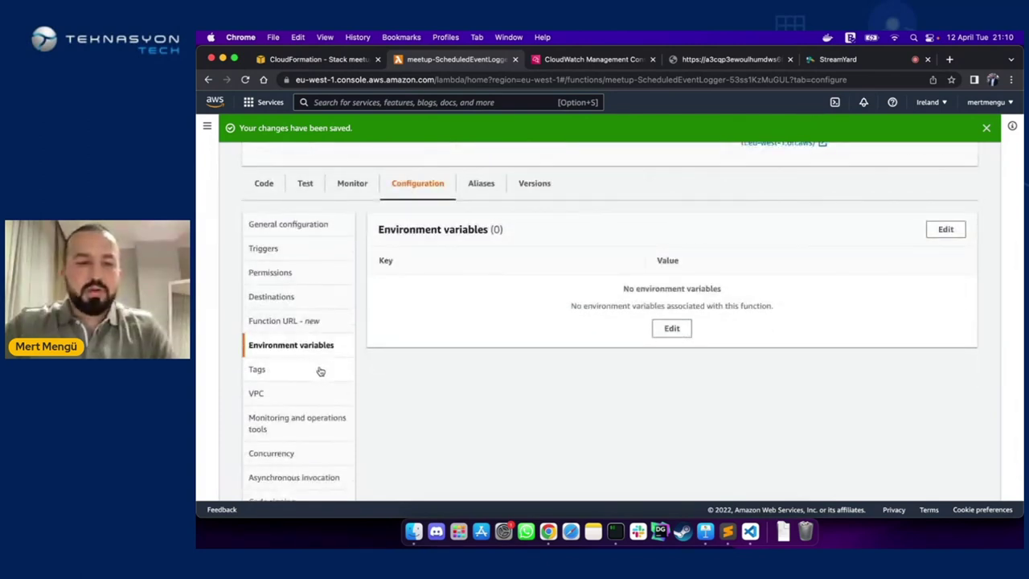
click(320, 372)
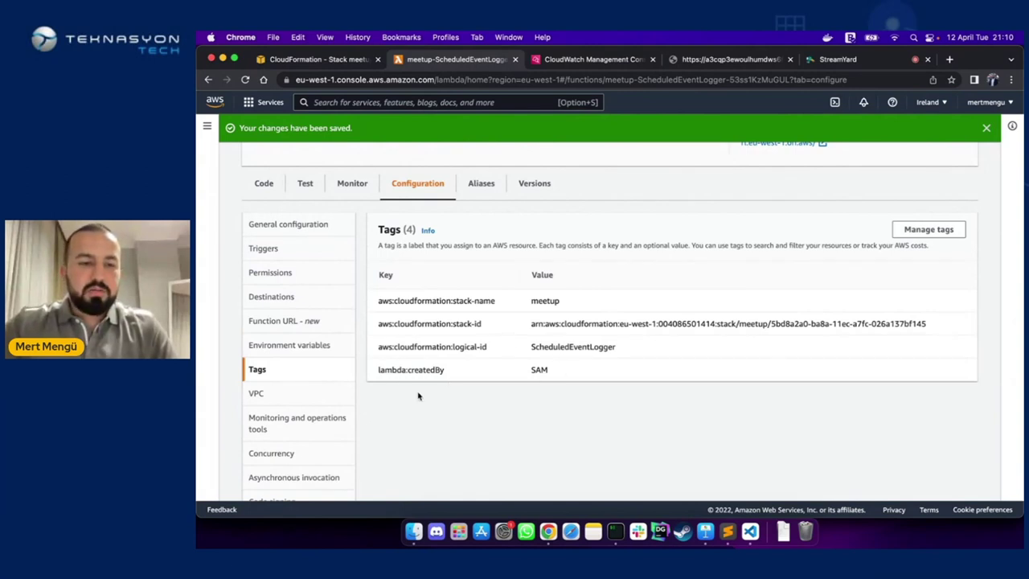
Examine the function's VPC settings, preview the subnet and security group options for the default VPC vpc-64737c02, and cancel the edit
click(322, 397)
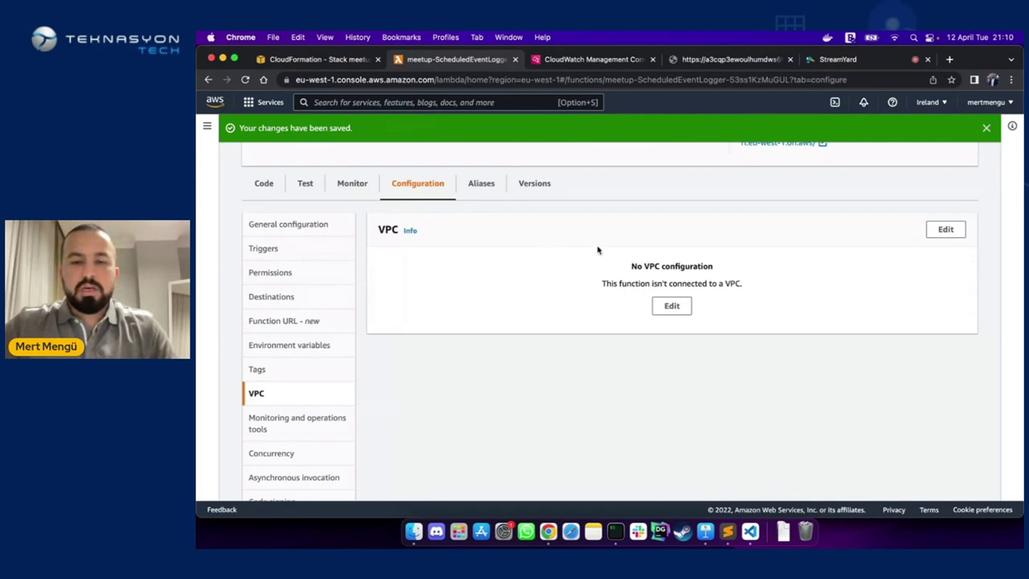
click(674, 307)
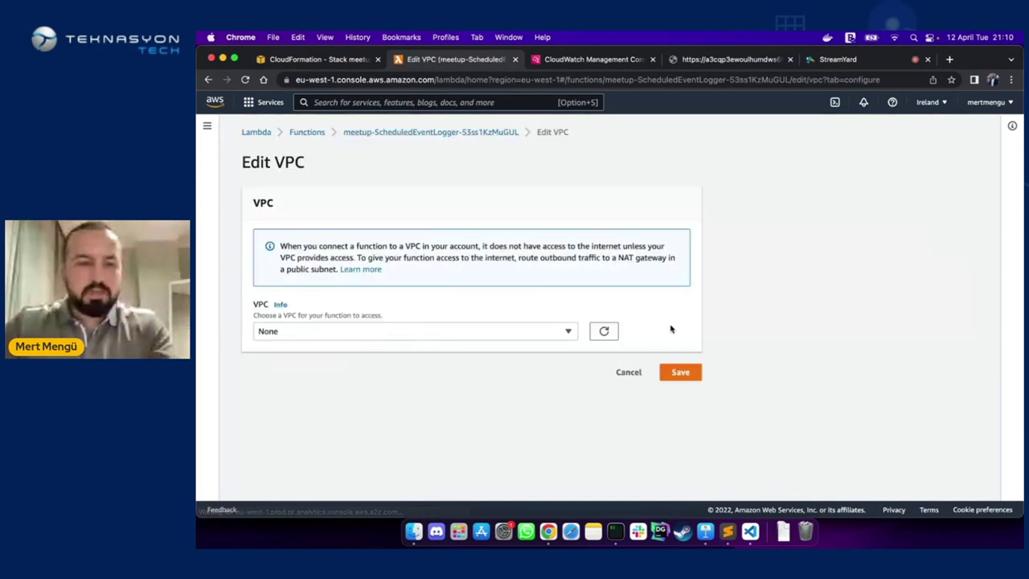
click(534, 333)
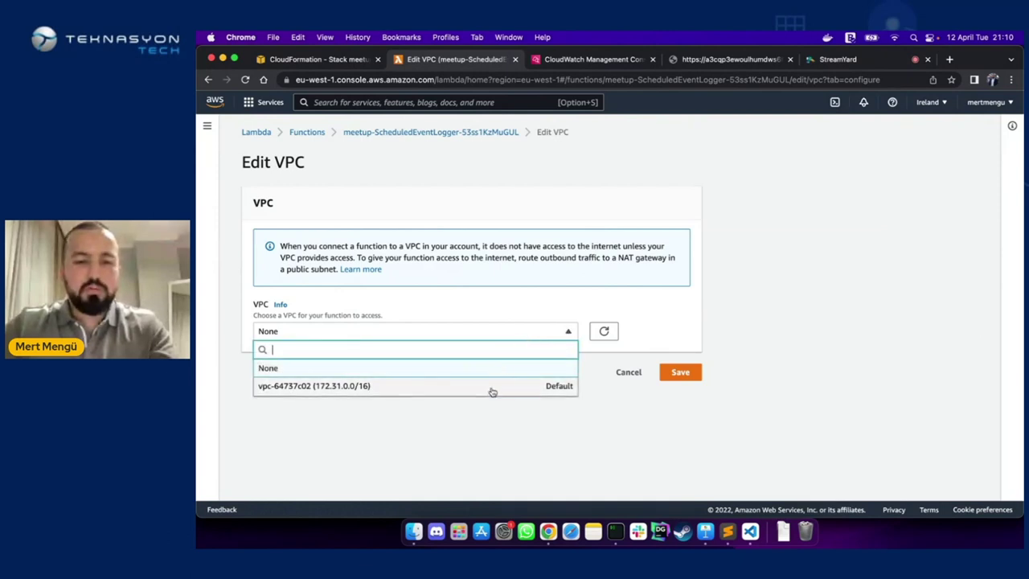
click(490, 389)
click(490, 389)
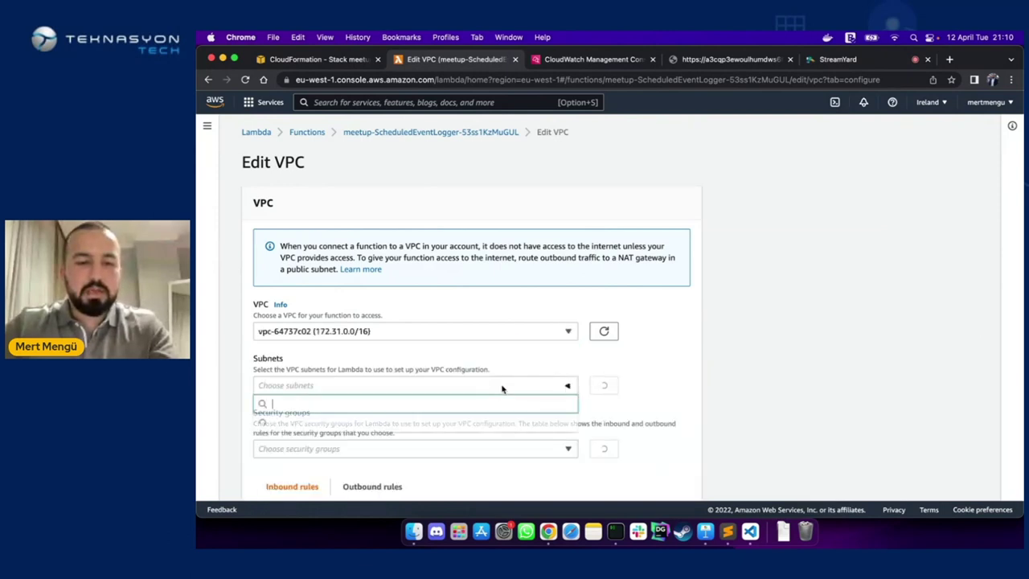
click(568, 386)
scroll(648, 385, down, 5)
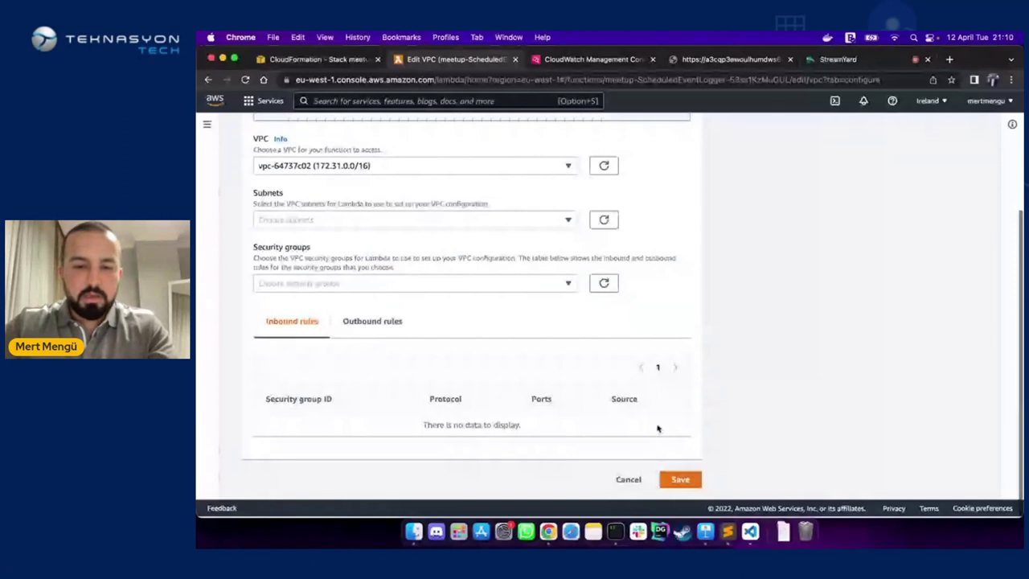
click(626, 482)
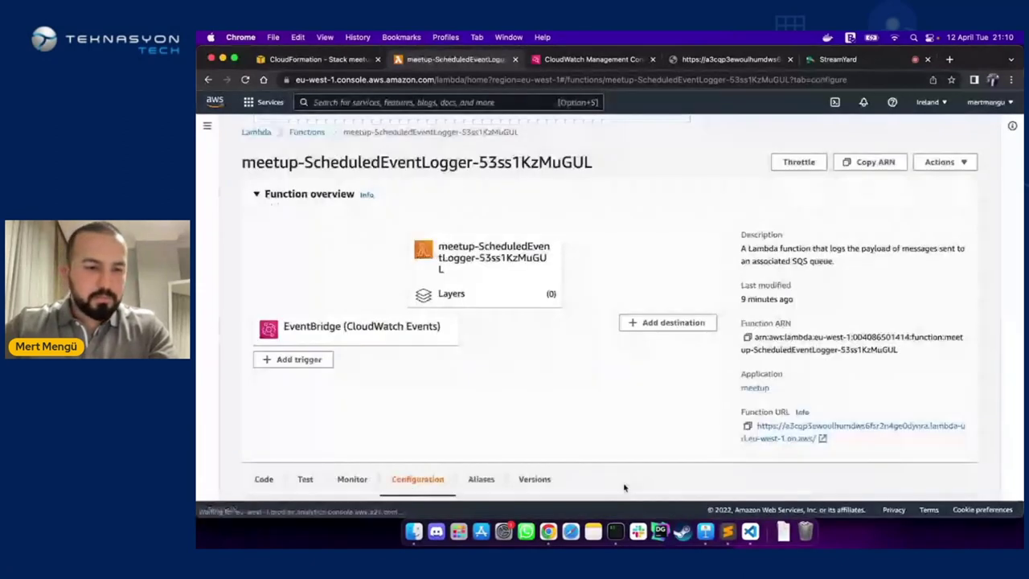
Review the function's monitoring and operations tools, including the X-Ray, Lambda Insights and CodeGuru Profiler options, and leave without saving
click(333, 350)
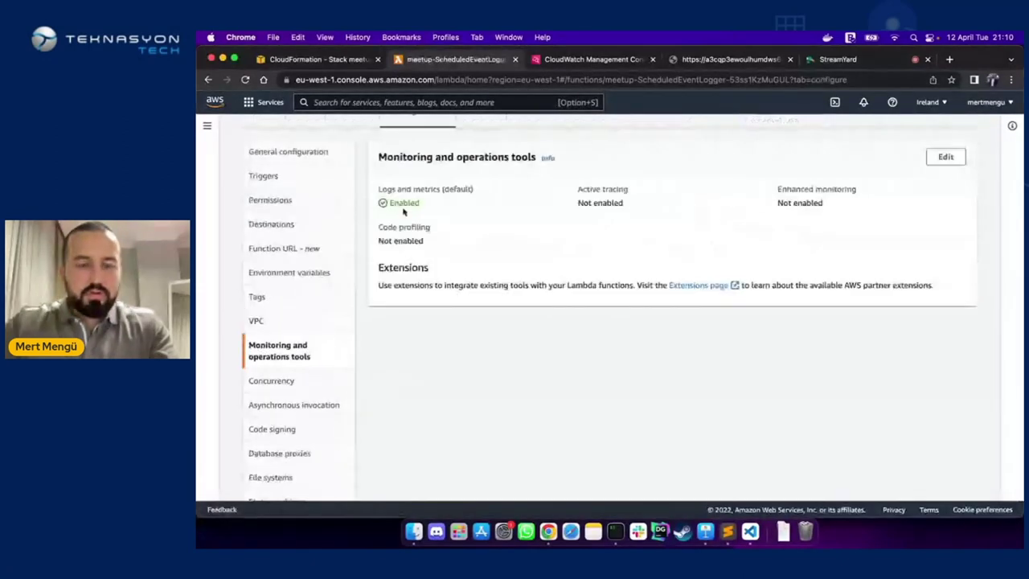
scroll(403, 210, up, 1)
drag(429, 223, 403, 200)
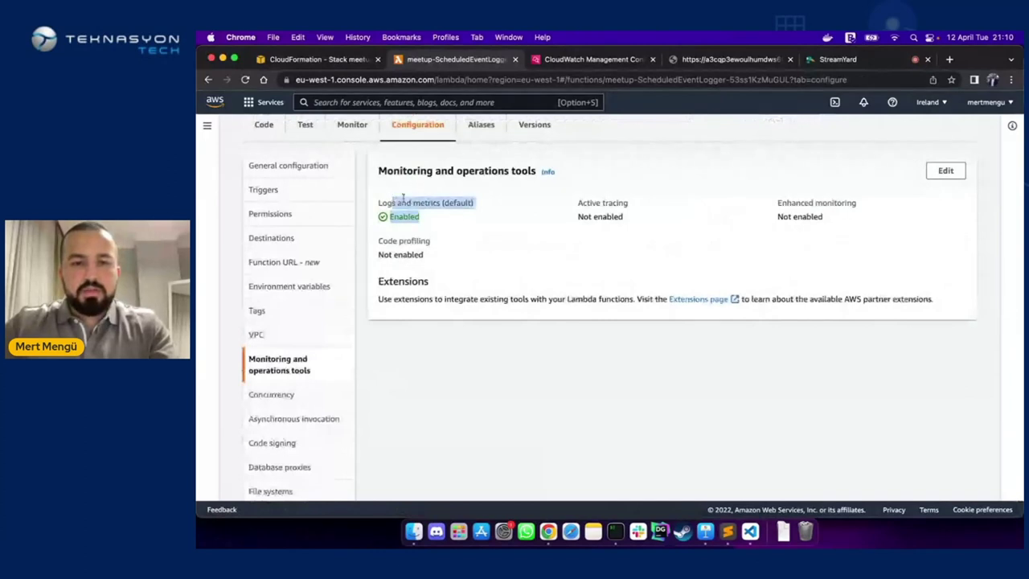
click(457, 217)
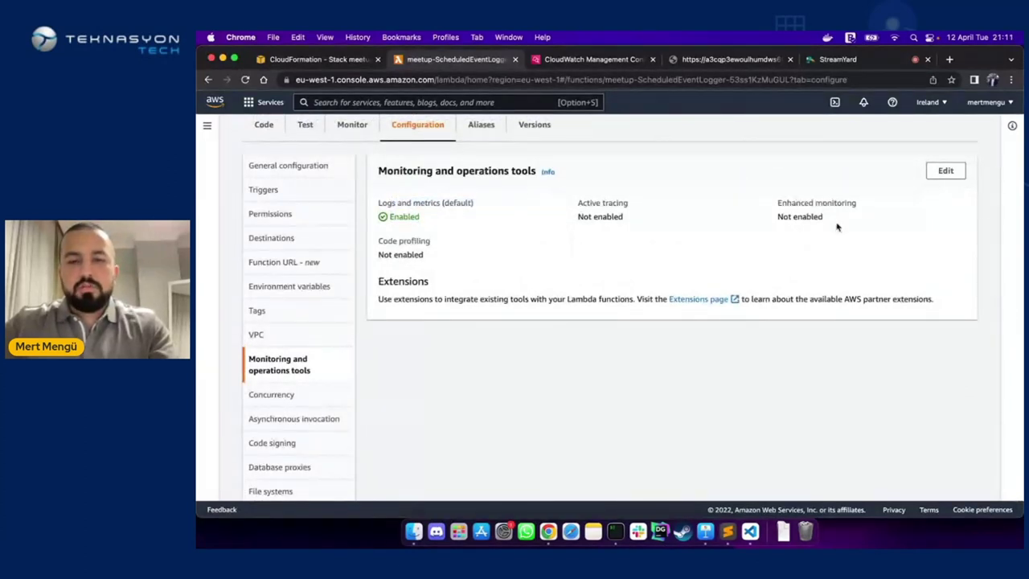
click(937, 175)
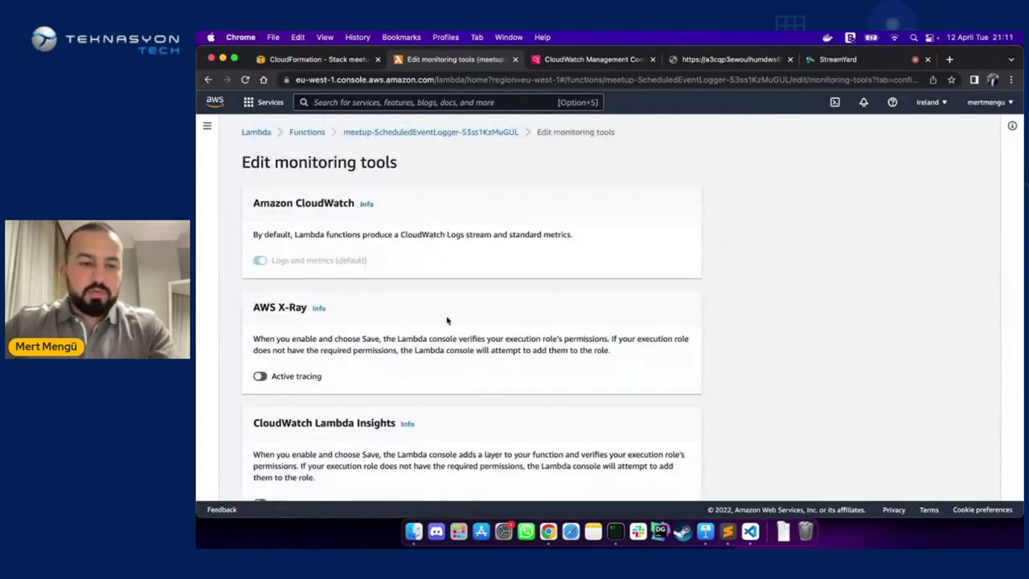
scroll(397, 338, down, 1)
scroll(397, 338, down, 2)
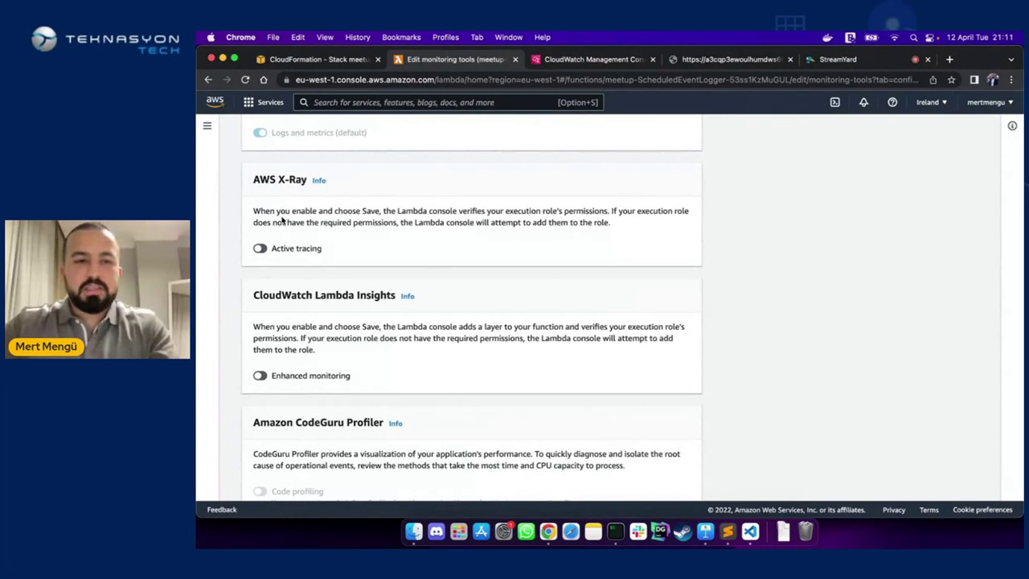
scroll(430, 278, down, 4)
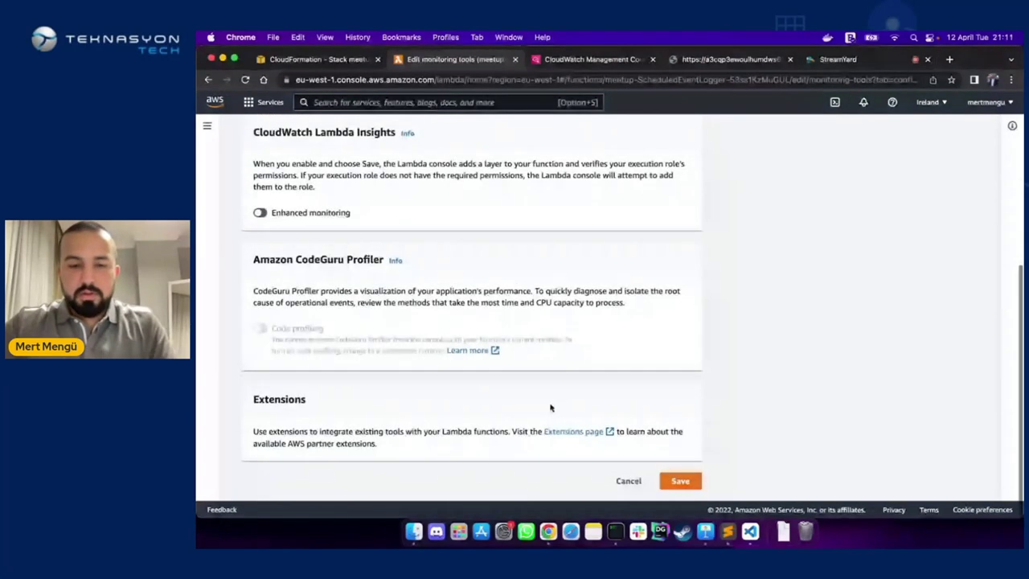
click(625, 480)
scroll(441, 409, down, 2)
scroll(441, 409, down, 5)
scroll(436, 246, up, 3)
Reload the function URL page and inspect the message it returns
click(705, 59)
key(super+r)
drag(324, 108, 207, 103)
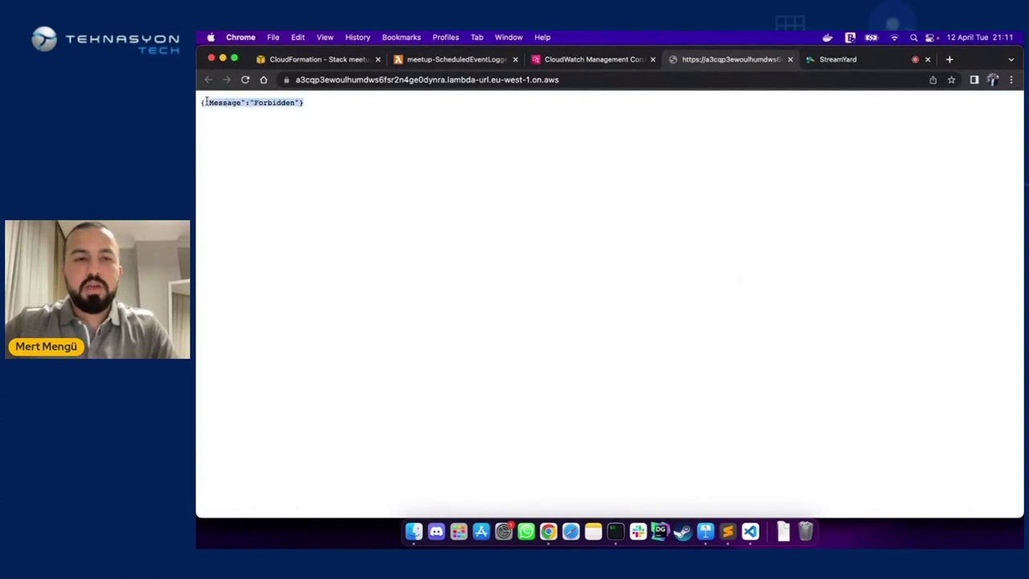
Check the auth type in the Lambda function's Function URL configuration and compare it with the URL's response page
click(465, 61)
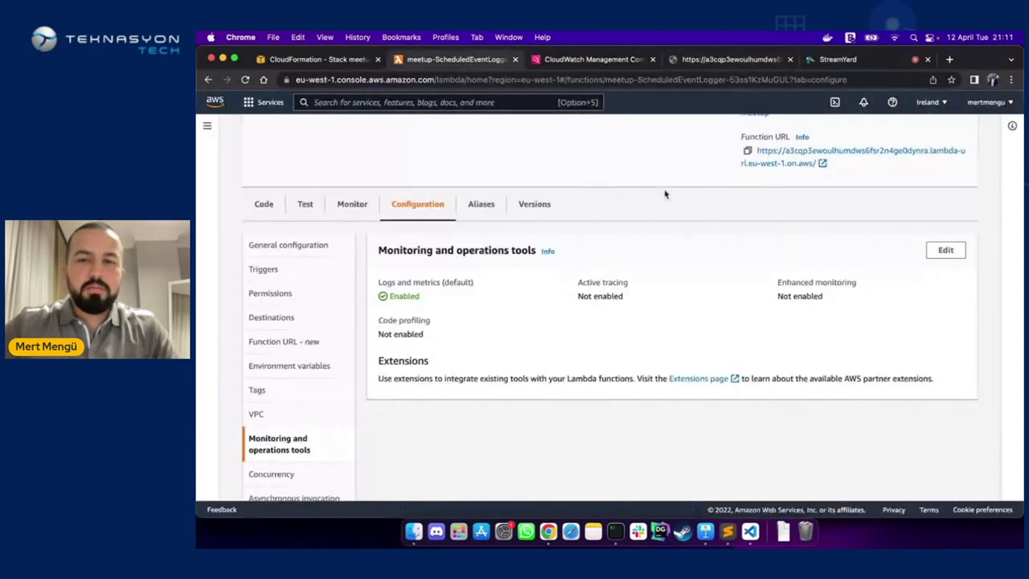
scroll(664, 193, up, 1)
scroll(665, 194, up, 1)
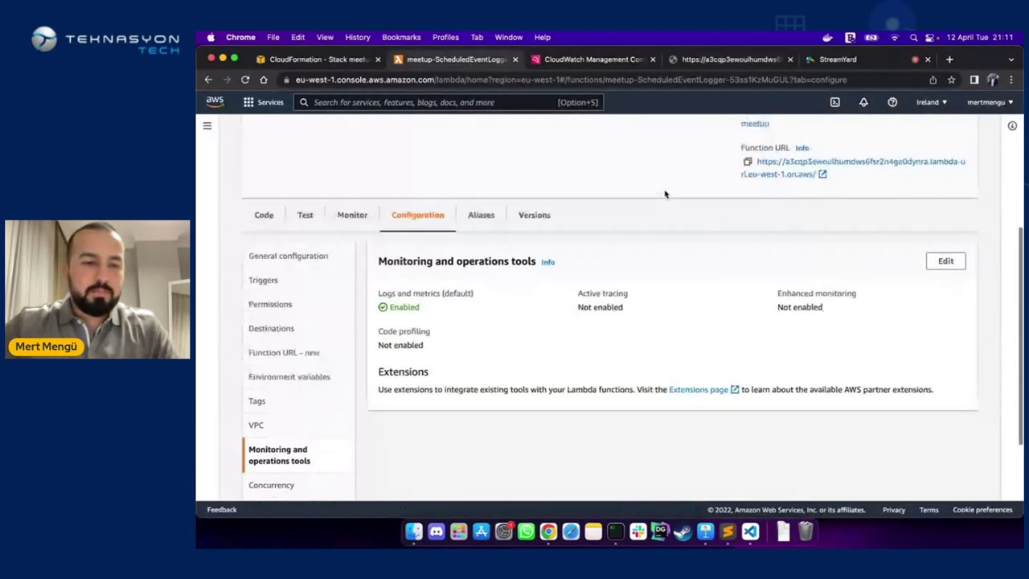
scroll(665, 194, up, 5)
click(287, 413)
drag(565, 379, 544, 365)
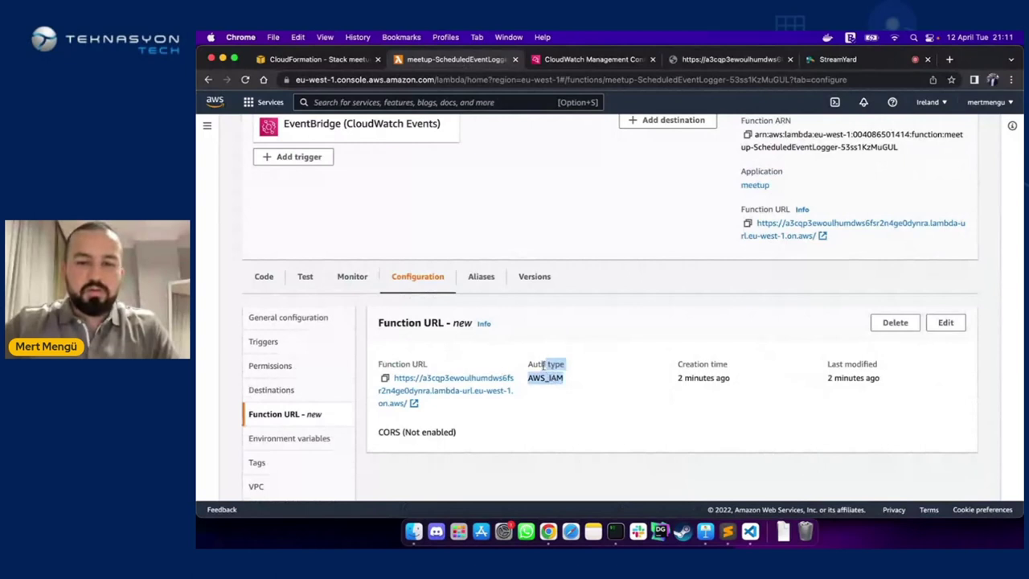
click(576, 371)
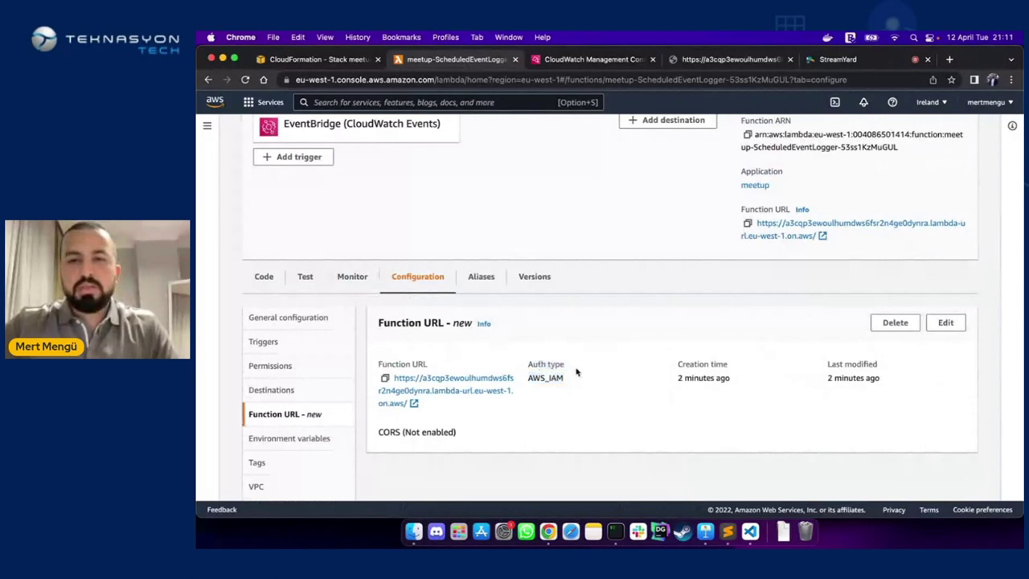
click(699, 63)
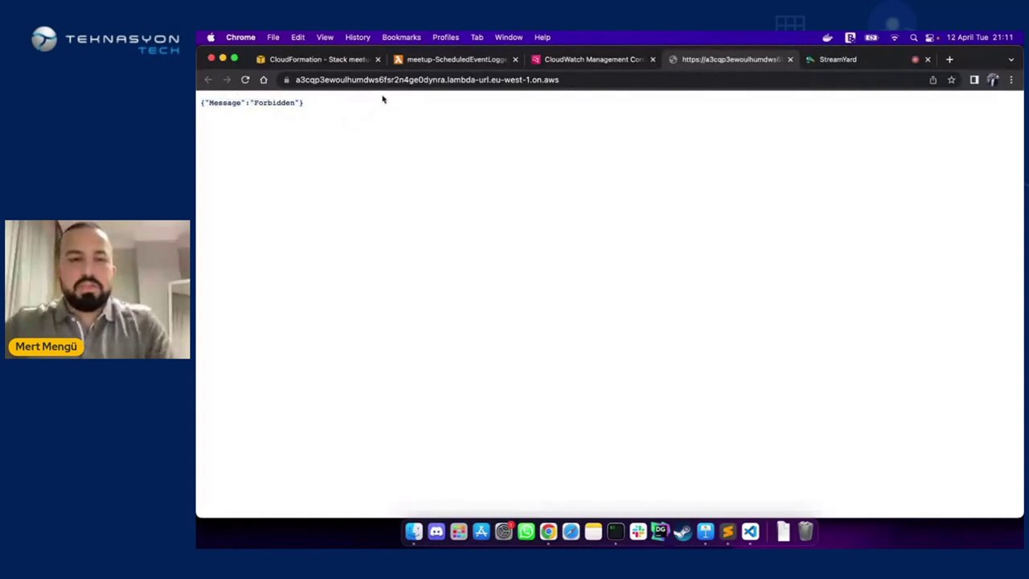
Return to the Lambda function and view its function concurrency and provisioned concurrency configurations
click(348, 64)
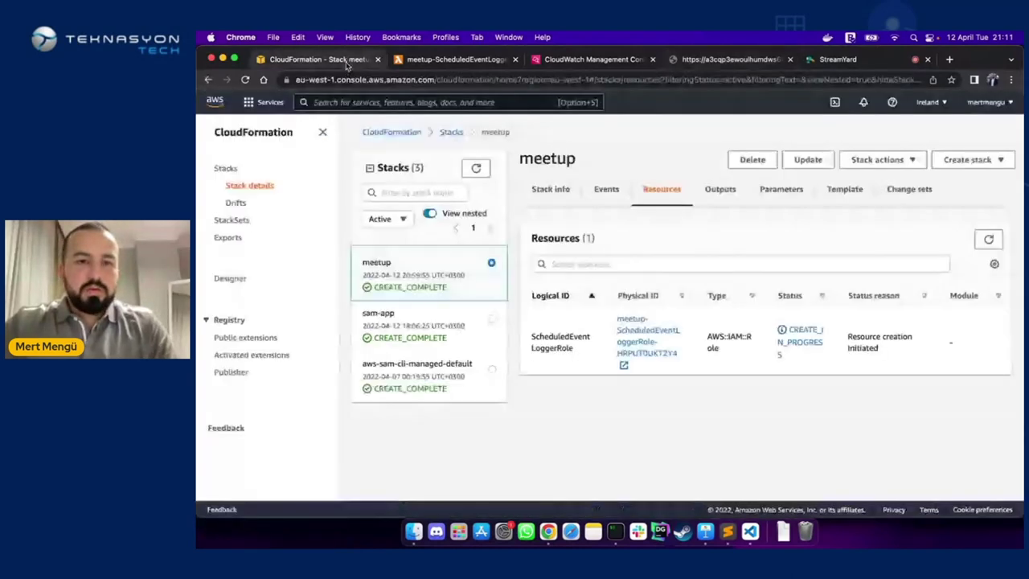
click(450, 60)
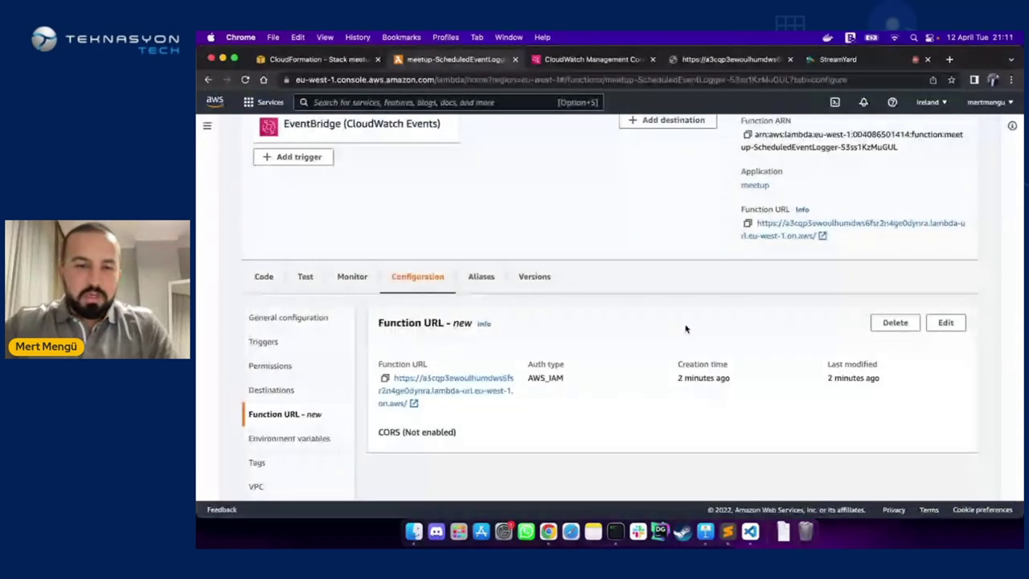
scroll(370, 384, down, 5)
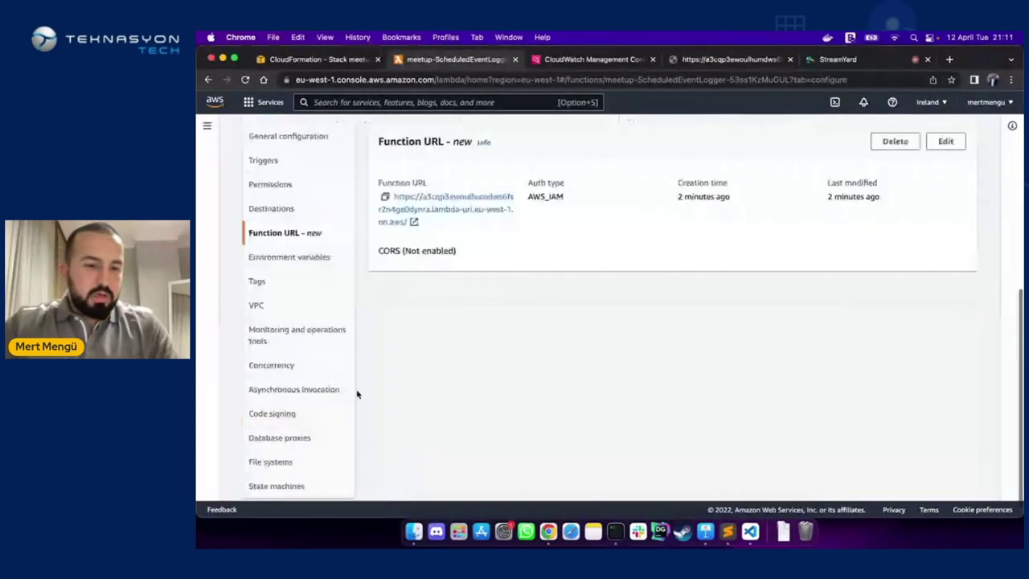
click(305, 345)
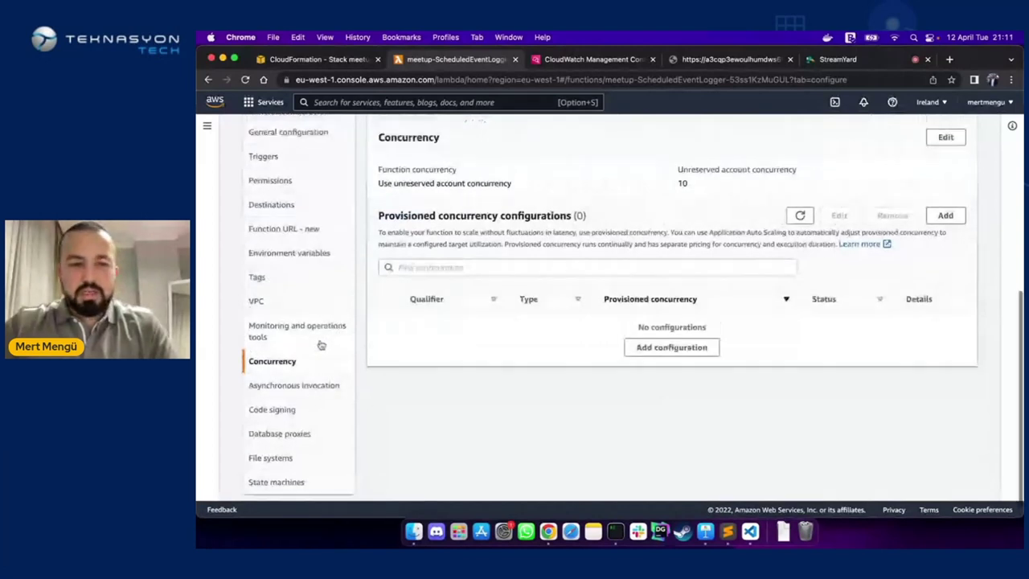
scroll(299, 438, up, 2)
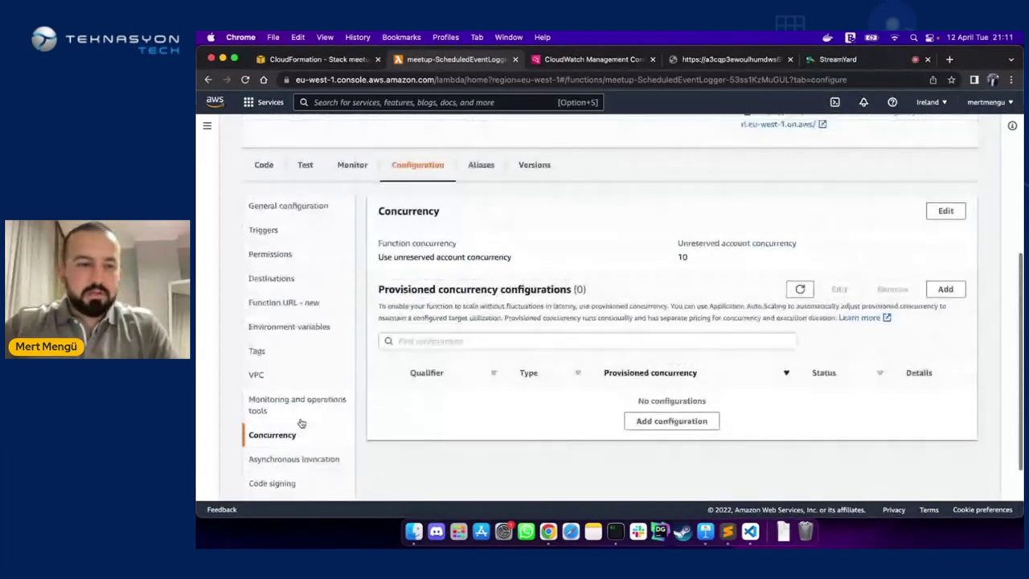
View the Lambda function's general configuration, including its memory, ephemeral storage and timeout settings
click(299, 416)
click(320, 206)
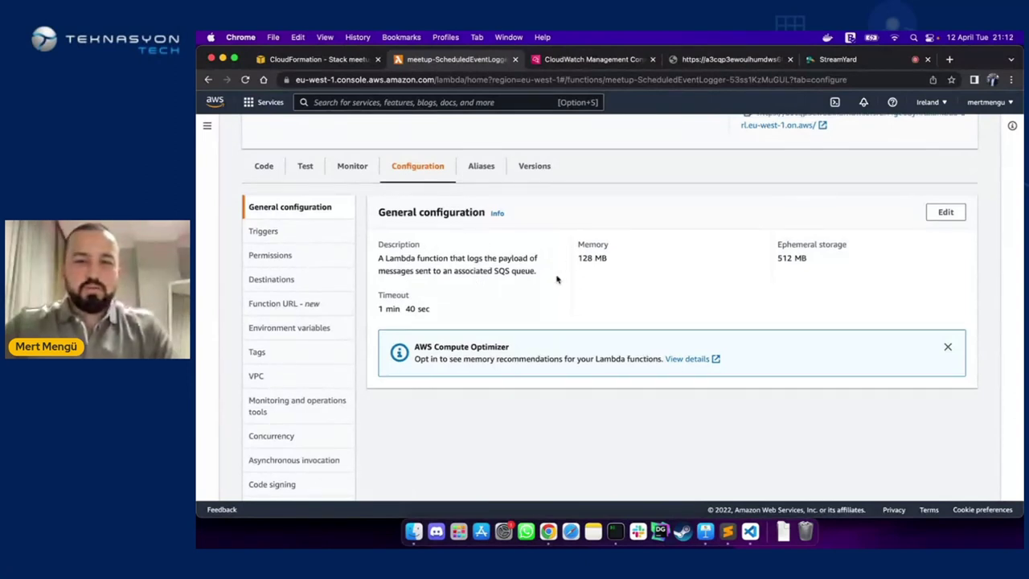
scroll(557, 279, up, 2)
scroll(556, 279, up, 5)
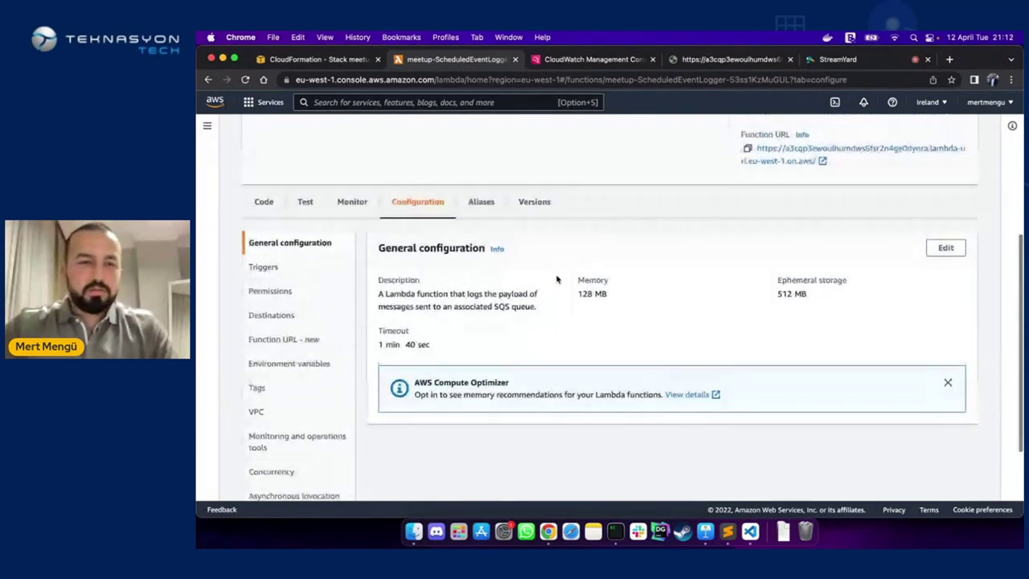
Examine the function's CloudWatch log events, from the latest invocations back to the oldest entries in the log stream
click(595, 59)
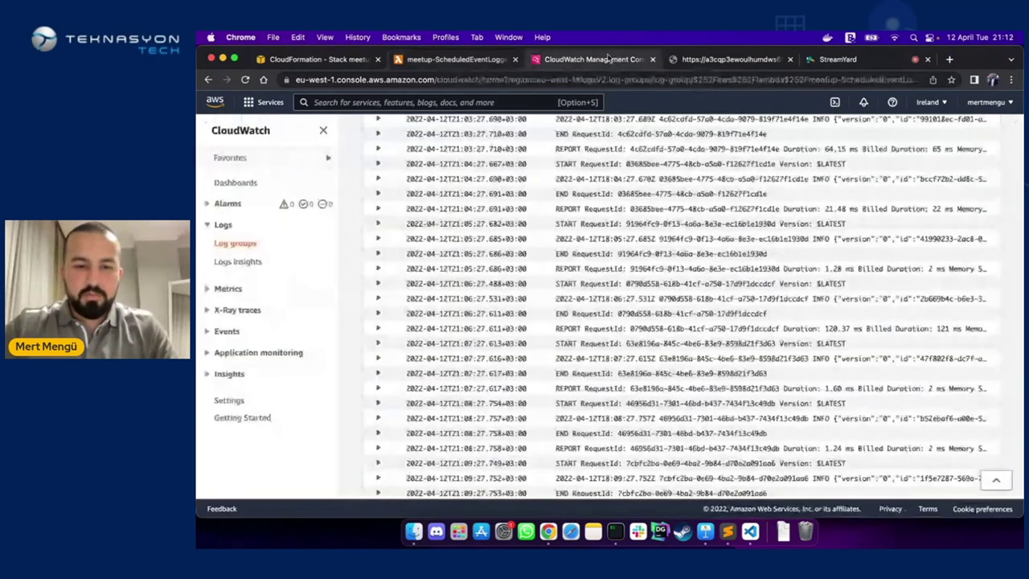
scroll(570, 307, down, 2)
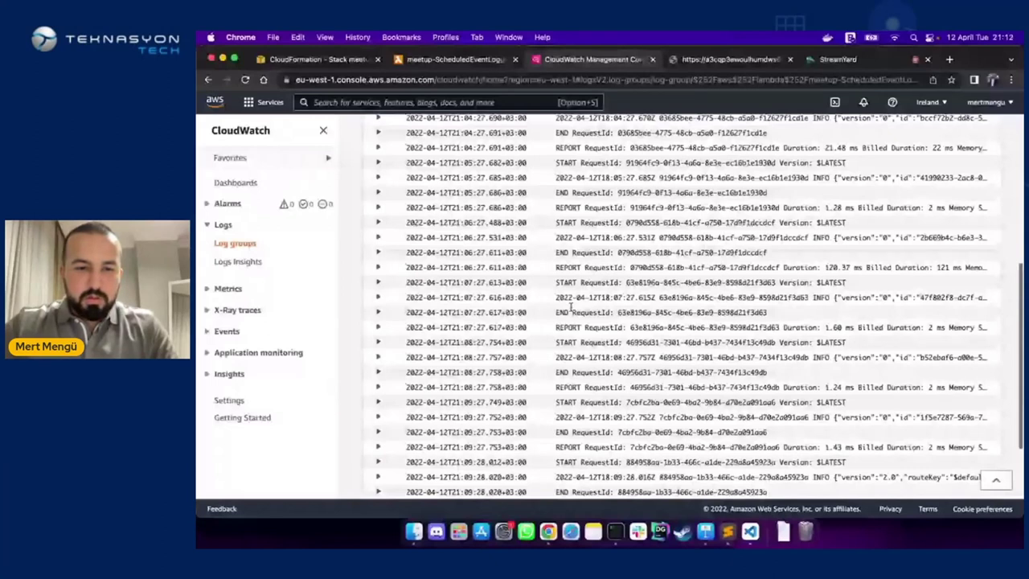
scroll(571, 307, down, 10)
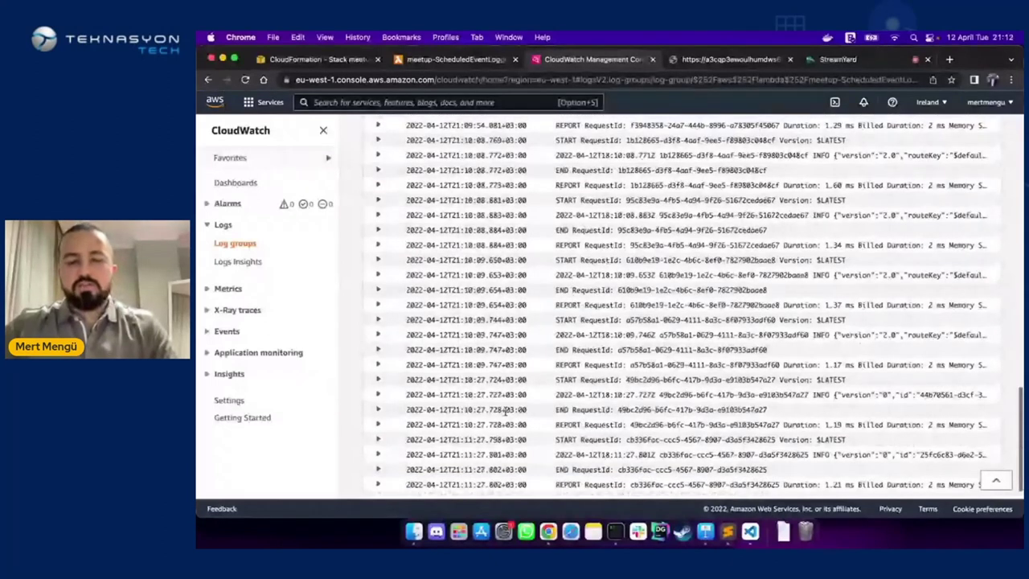
scroll(505, 412, down, 1)
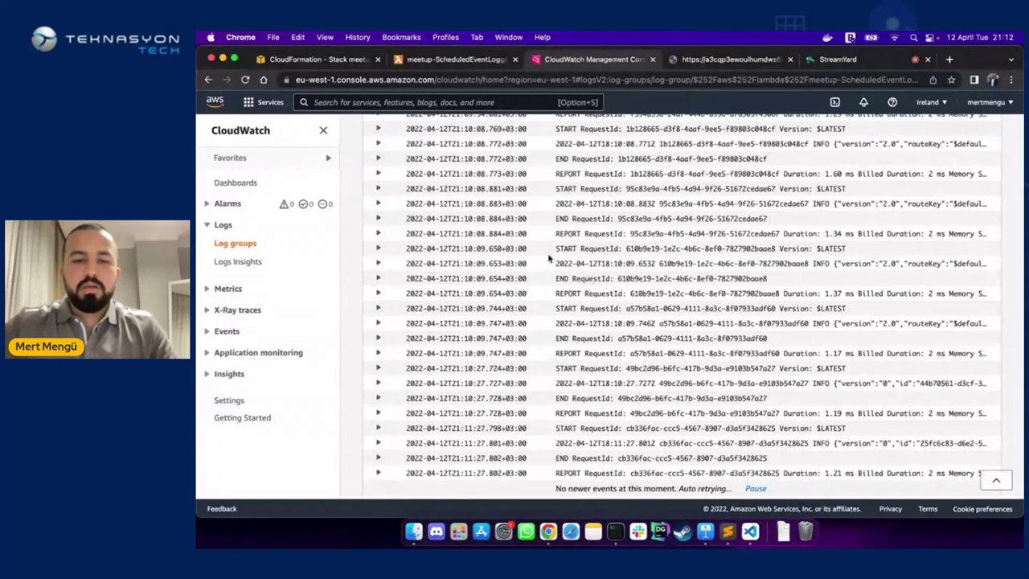
scroll(547, 255, up, 1)
scroll(547, 255, up, 10)
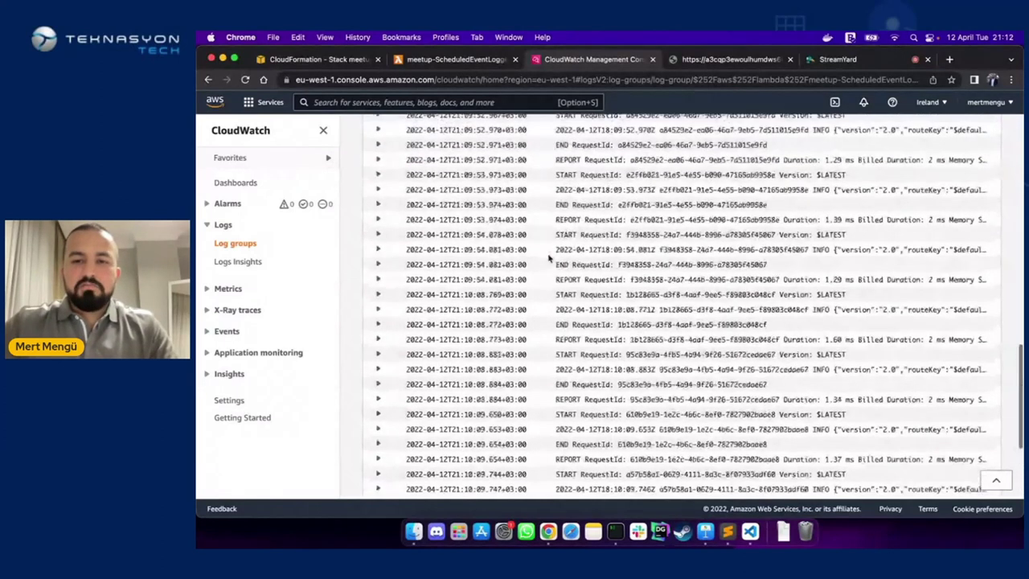
scroll(521, 280, up, 6)
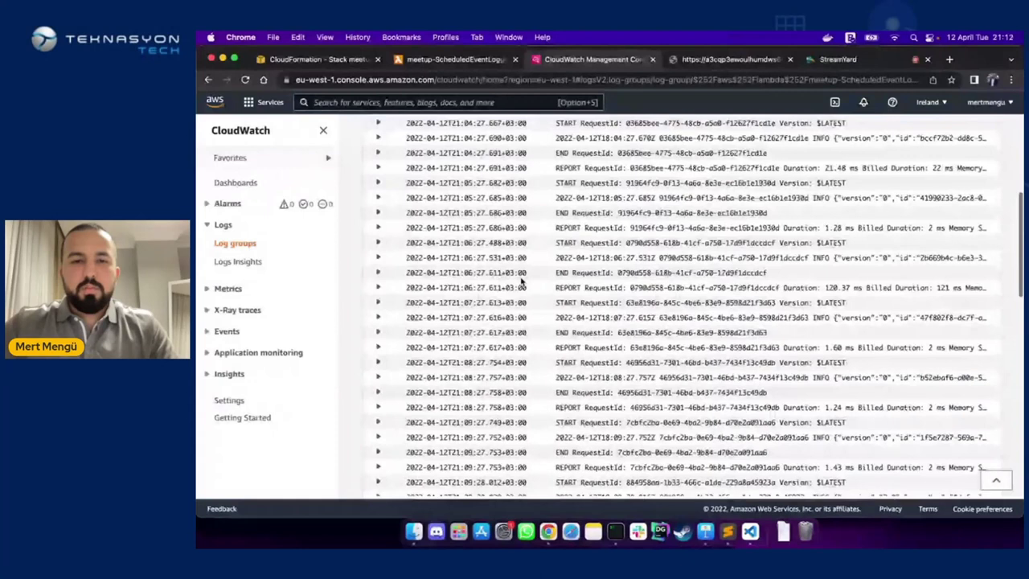
scroll(521, 280, up, 6)
scroll(522, 279, up, 5)
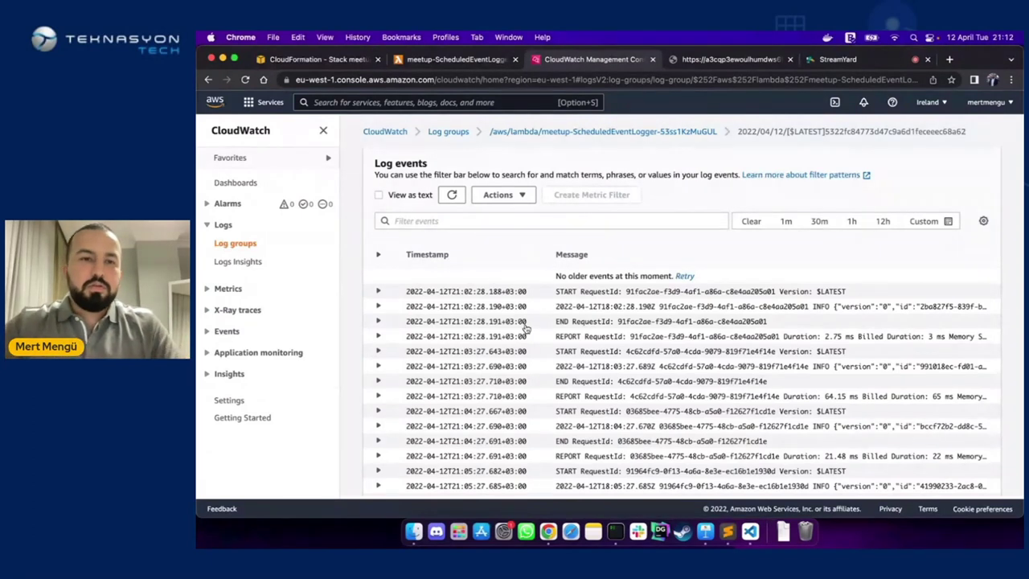
Start adding a trigger to the Lambda function and review the AWS services offered as trigger sources
click(450, 59)
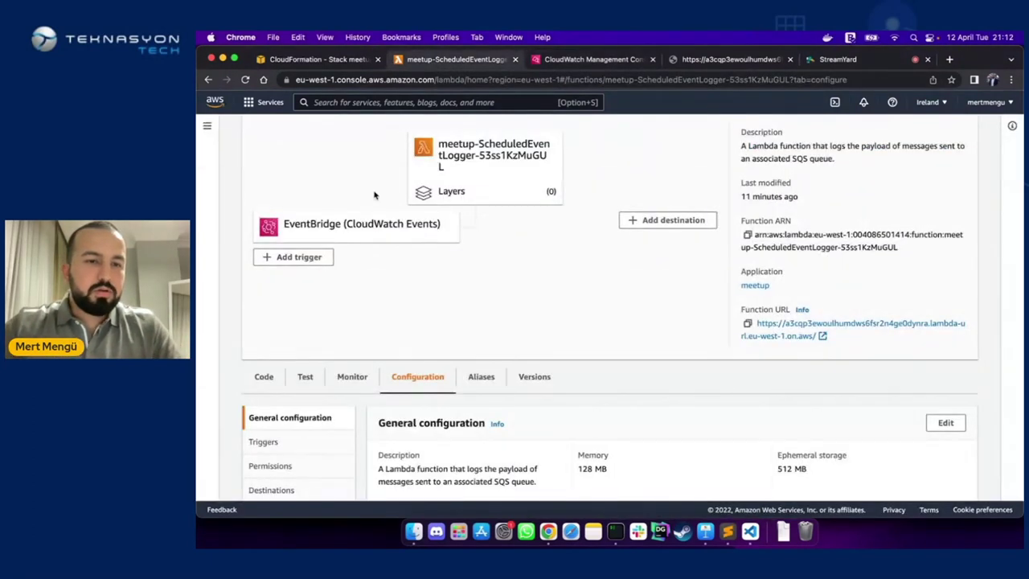
scroll(349, 260, up, 1)
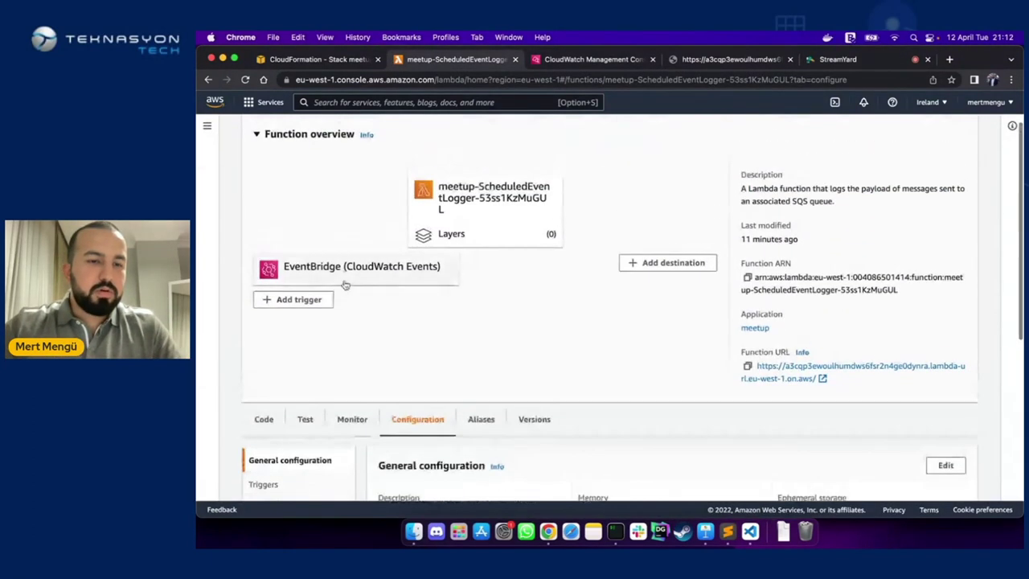
click(288, 300)
click(447, 240)
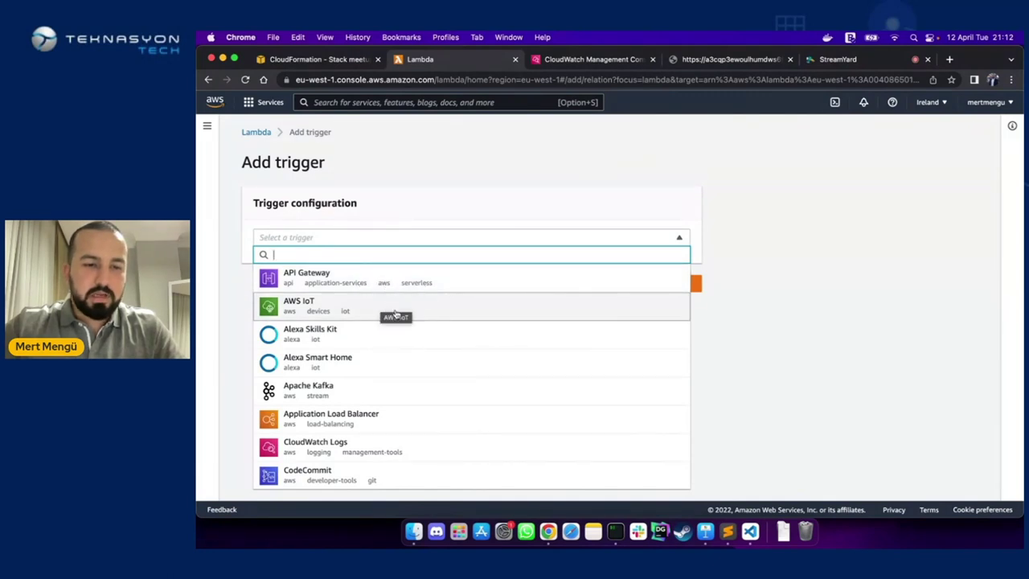
scroll(406, 324, down, 3)
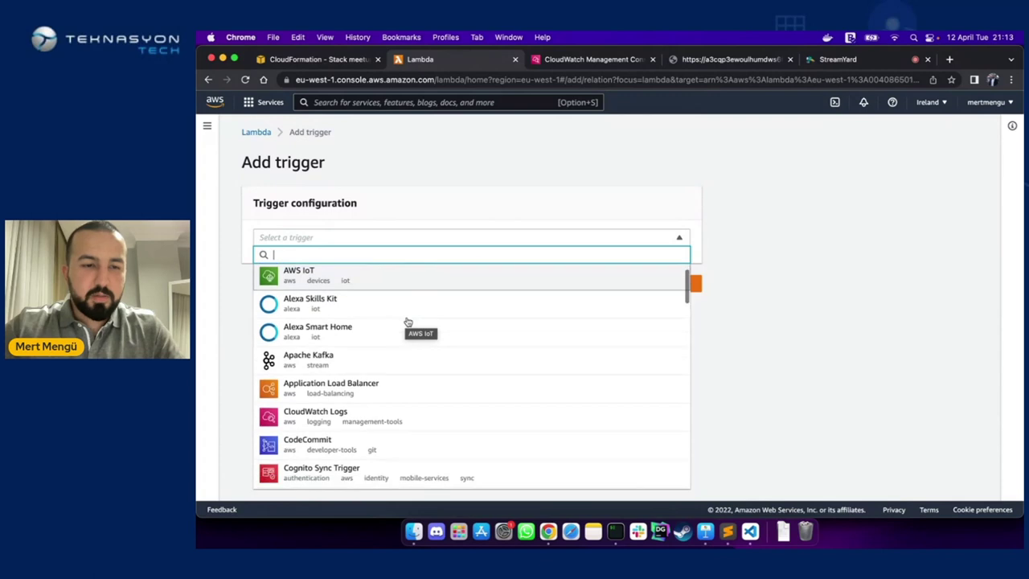
scroll(386, 356, down, 1)
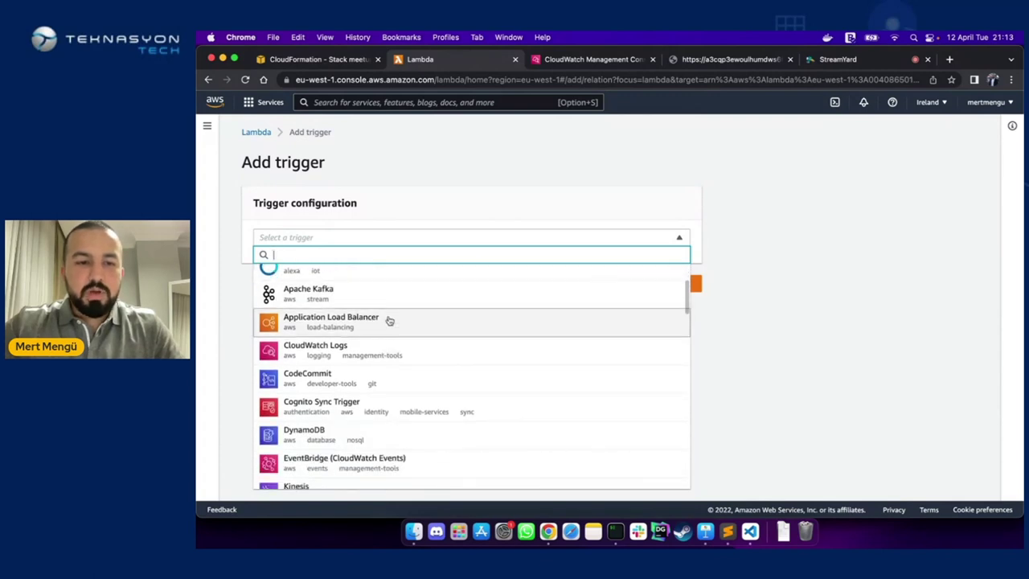
scroll(392, 321, down, 2)
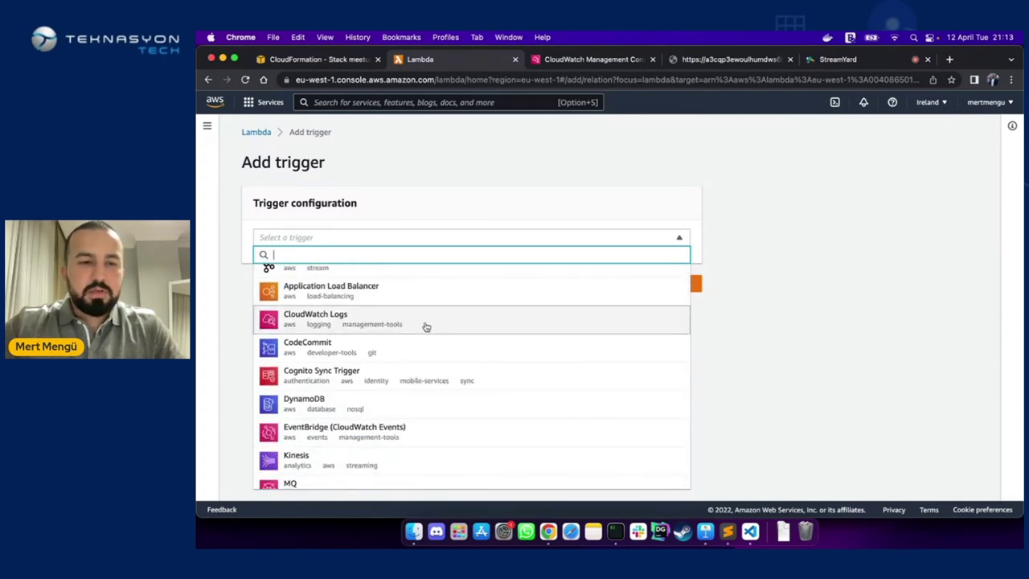
scroll(426, 327, down, 1)
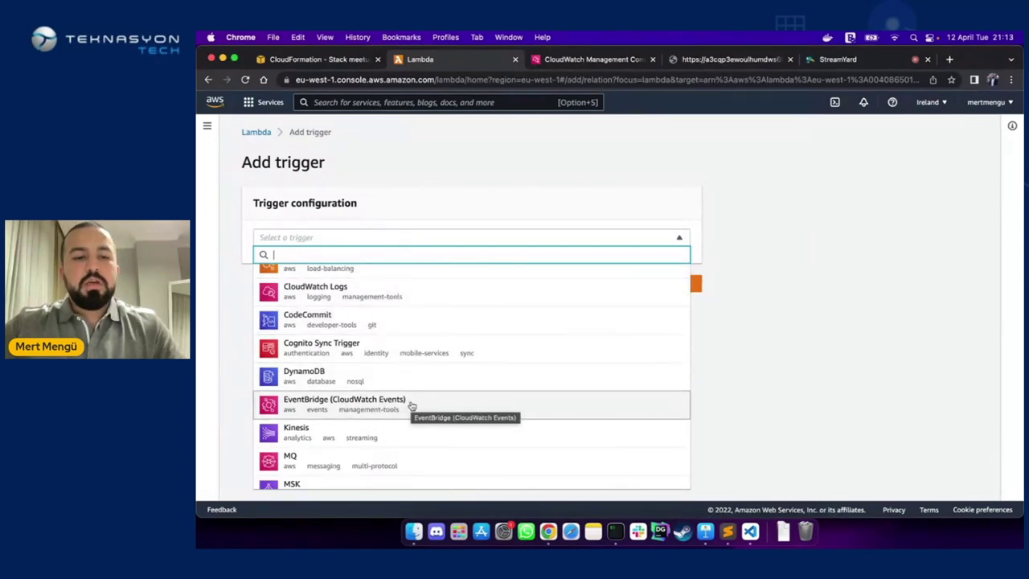
scroll(437, 396, down, 2)
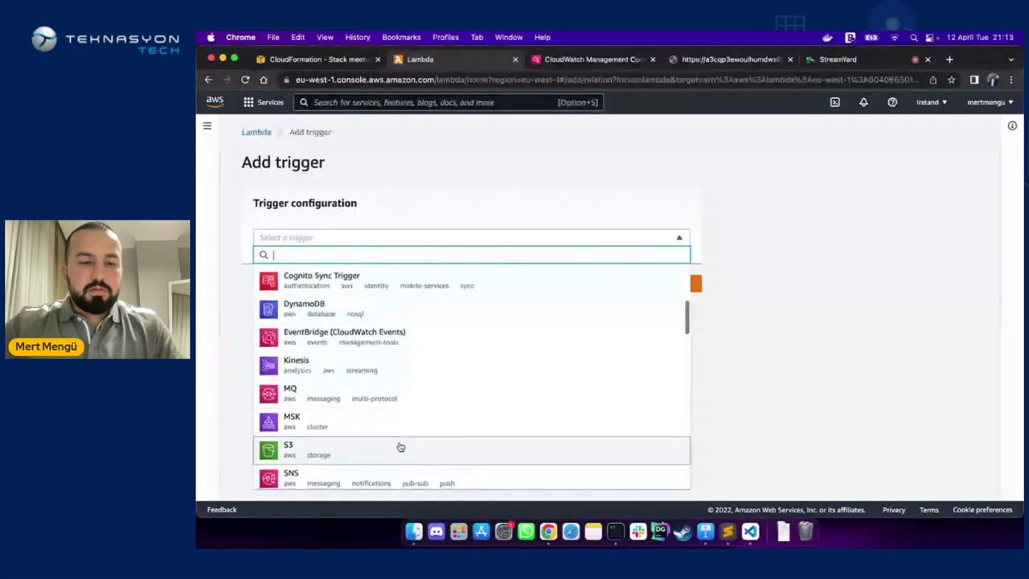
scroll(369, 438, down, 1)
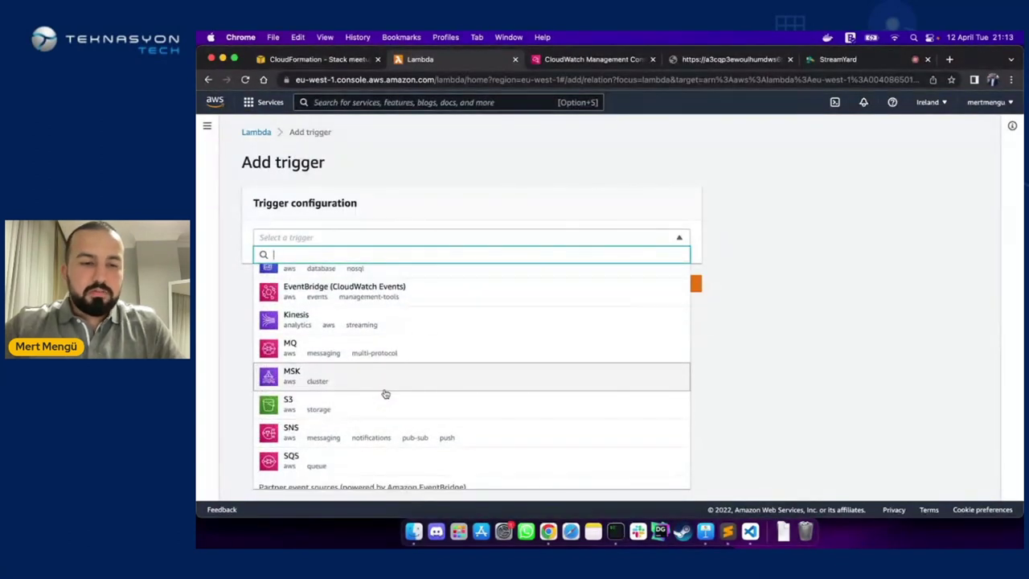
scroll(394, 394, down, 2)
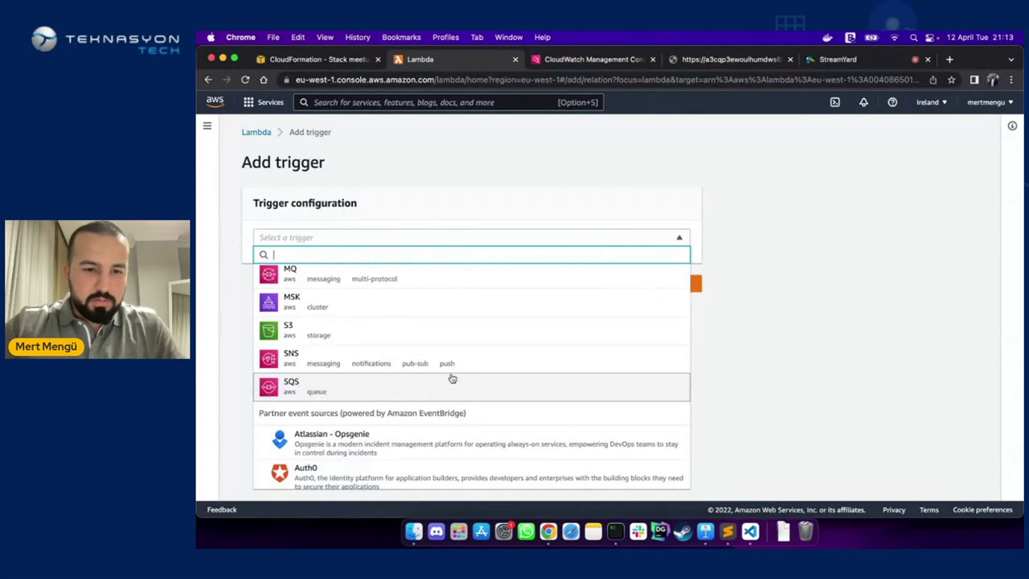
Review the partner event sources available as triggers through to Zendesk, and leave the trigger setup without adding one
scroll(453, 379, down, 1)
scroll(453, 378, down, 1)
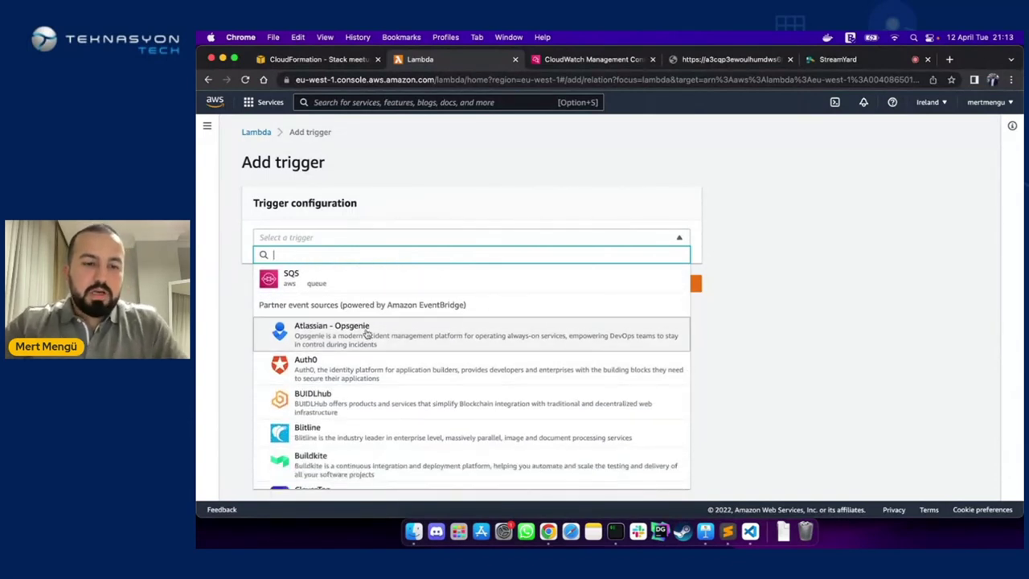
scroll(412, 358, down, 1)
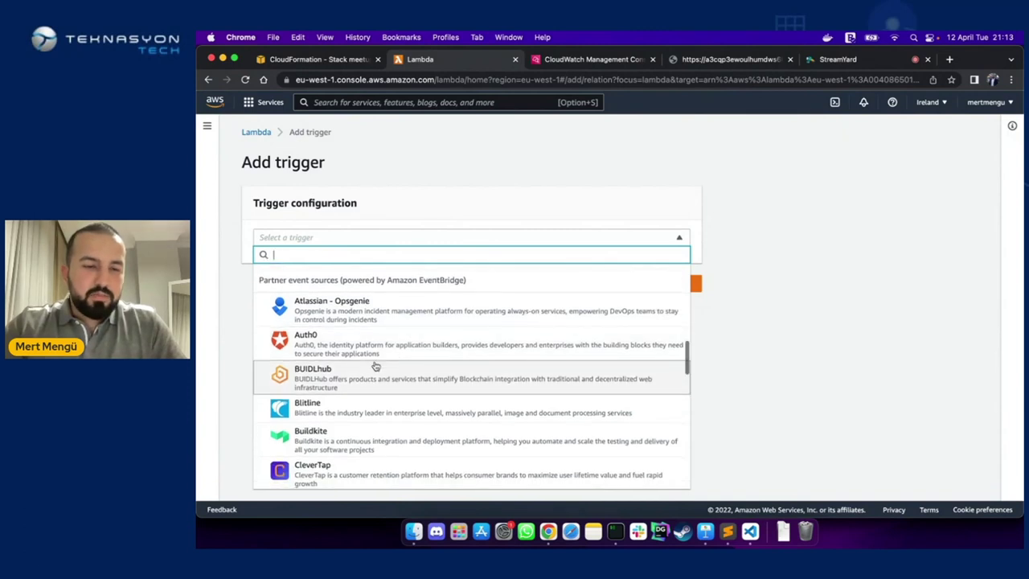
scroll(353, 354, down, 1)
scroll(331, 310, up, 1)
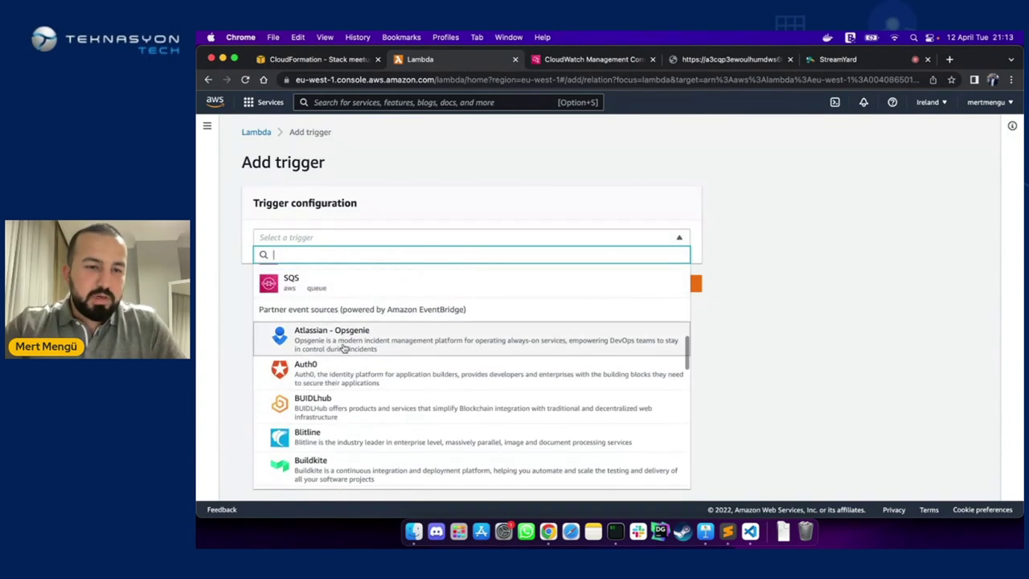
scroll(354, 365, down, 4)
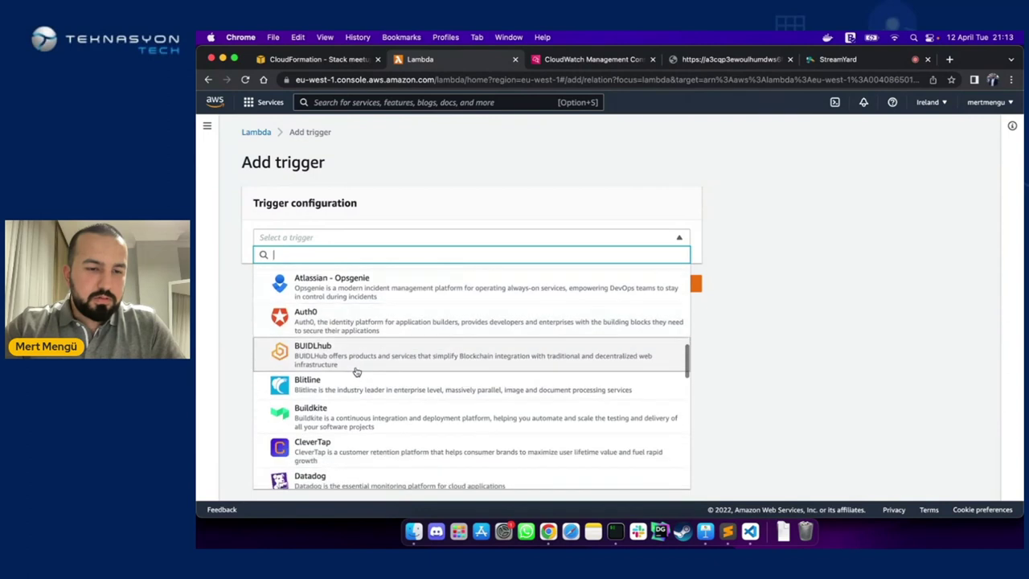
scroll(356, 371, down, 5)
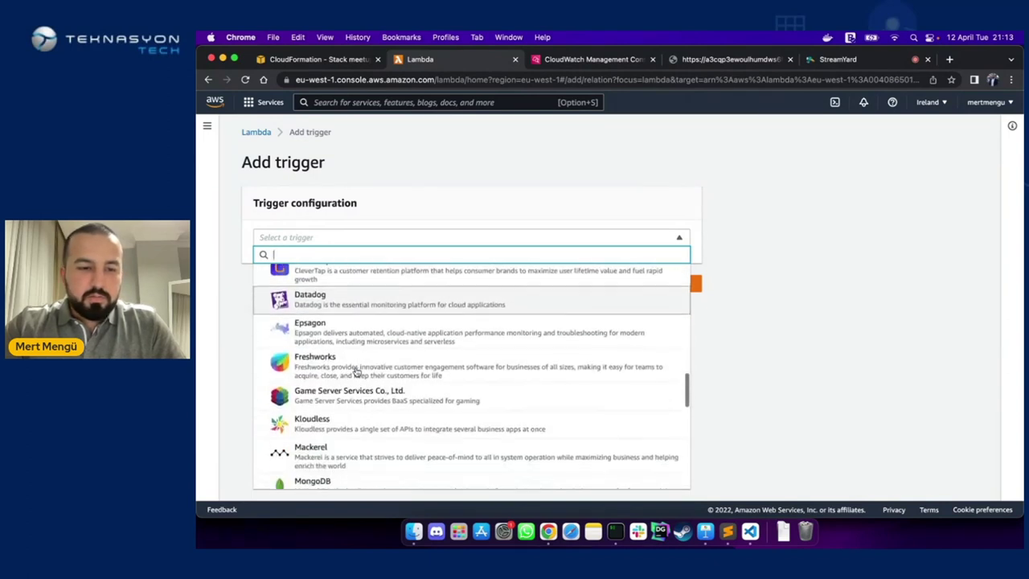
scroll(356, 370, down, 9)
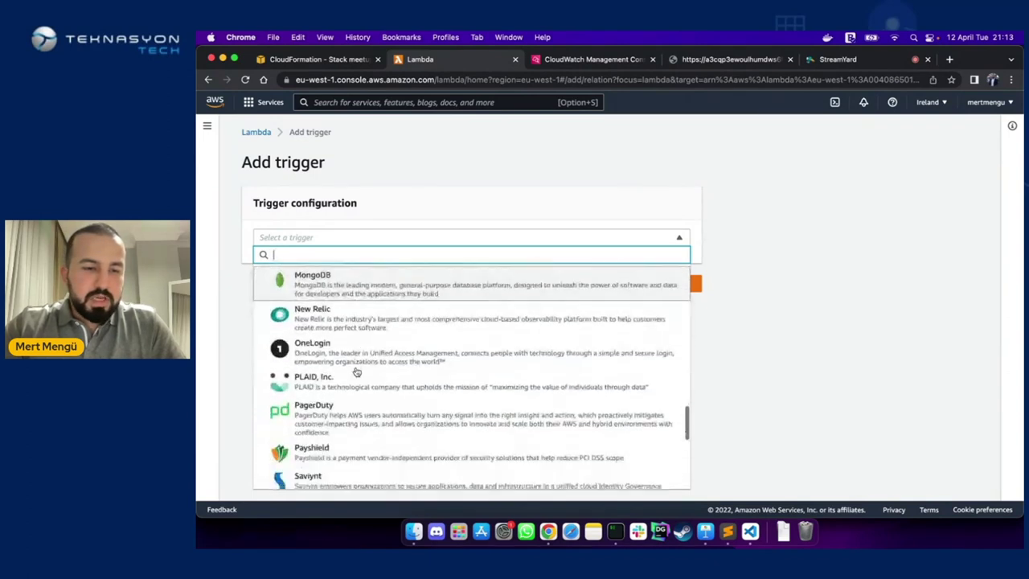
scroll(356, 371, down, 5)
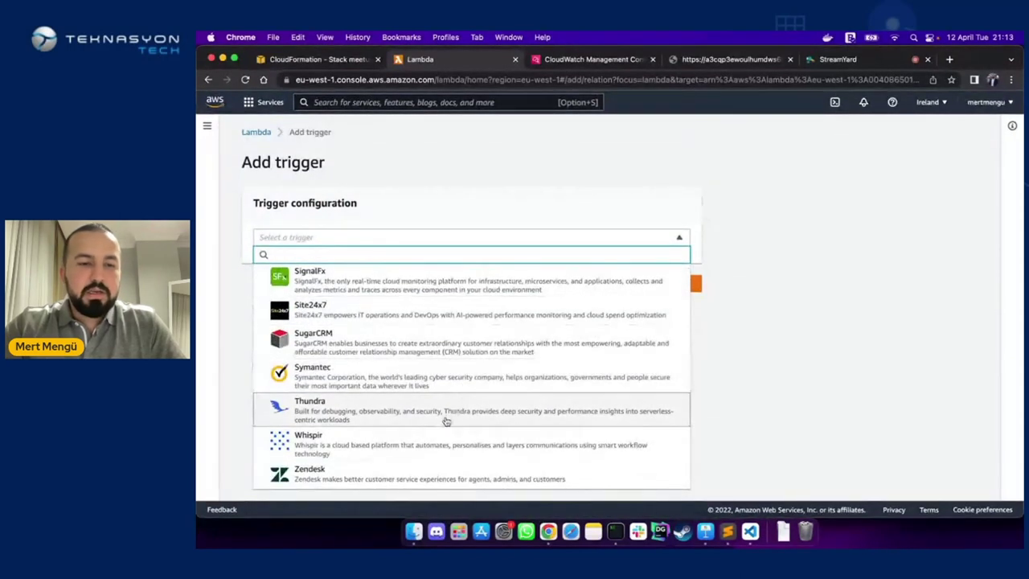
click(724, 387)
click(630, 285)
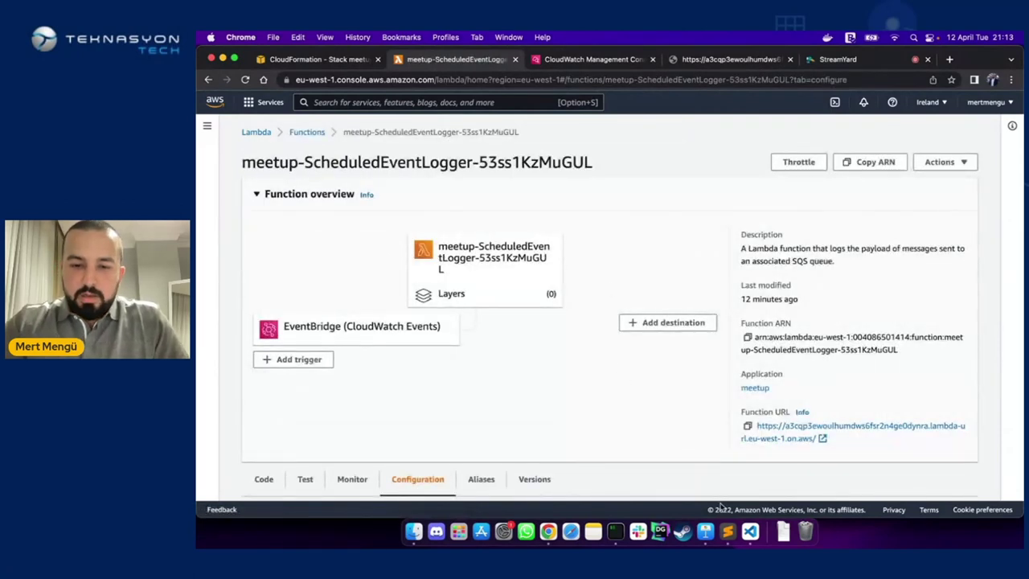
Switch to the Serverless Architecting presentation in Keynote, play it from the Demo Vakti slide and advance to the closing slide
click(707, 531)
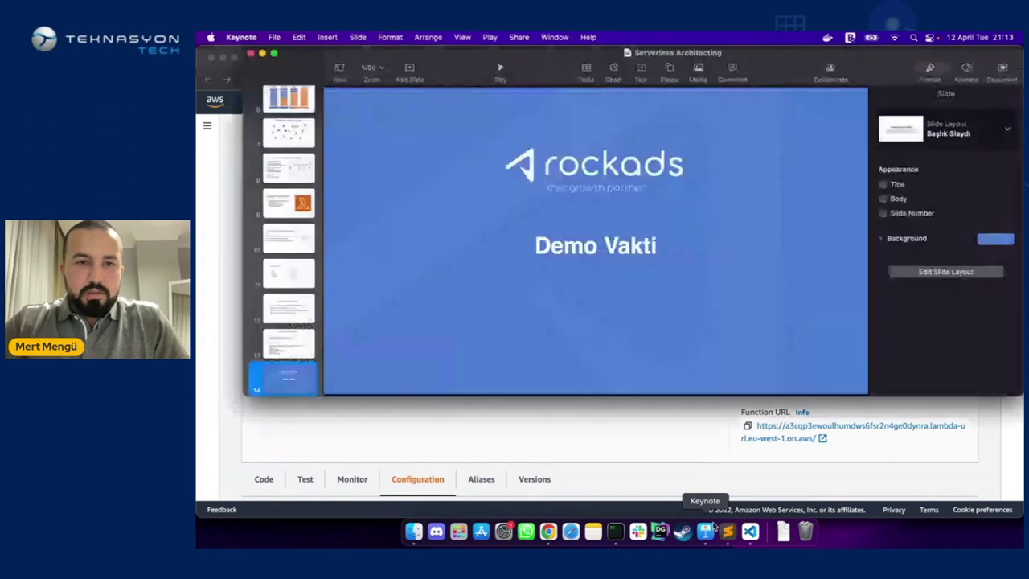
click(498, 67)
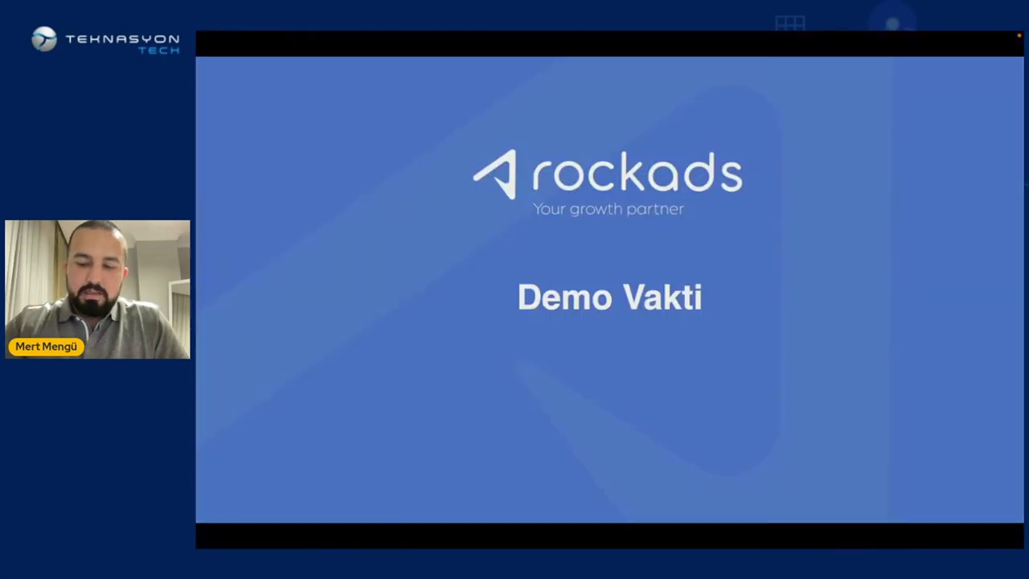
key(Right)
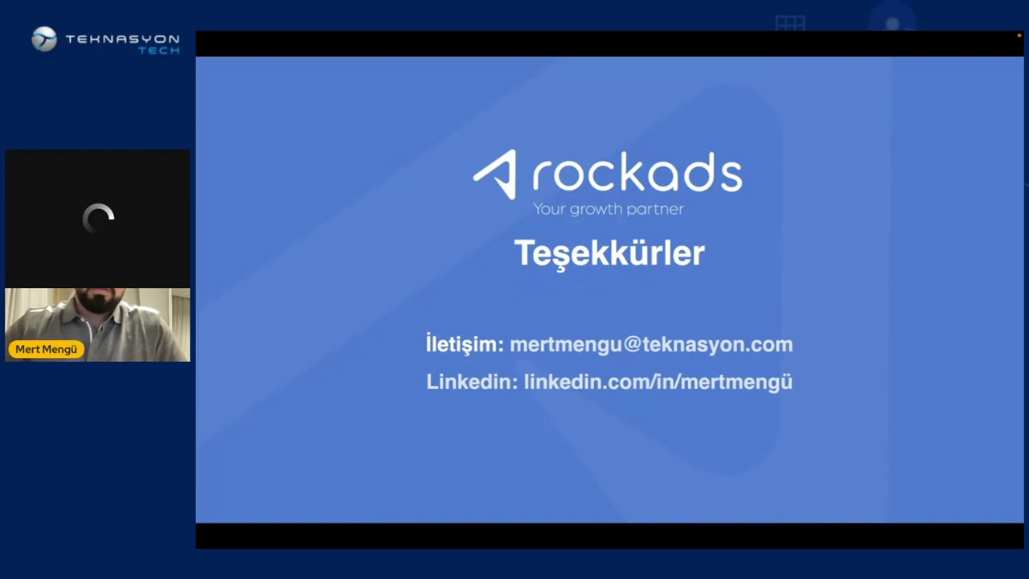